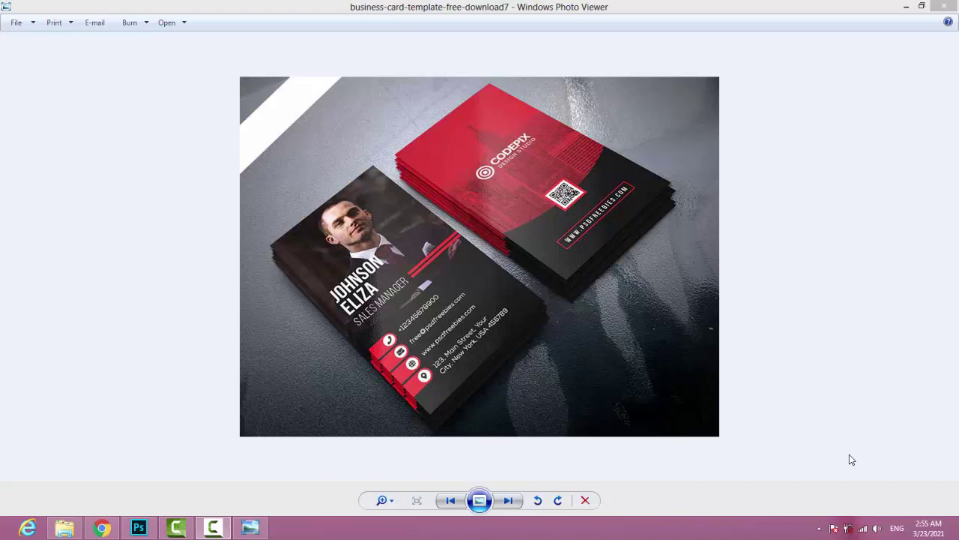
- Leave the reference card photo and bring up Photoshop's New Document dialog
click(102, 529)
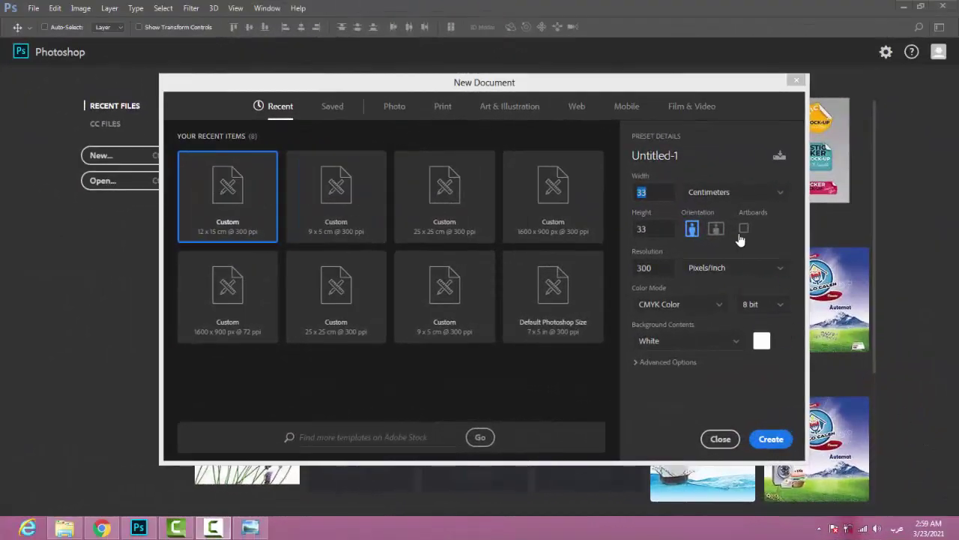
- Set the new document to 5 × 9 centimeters, 300 pixels/inch, CMYK Color
click(662, 193)
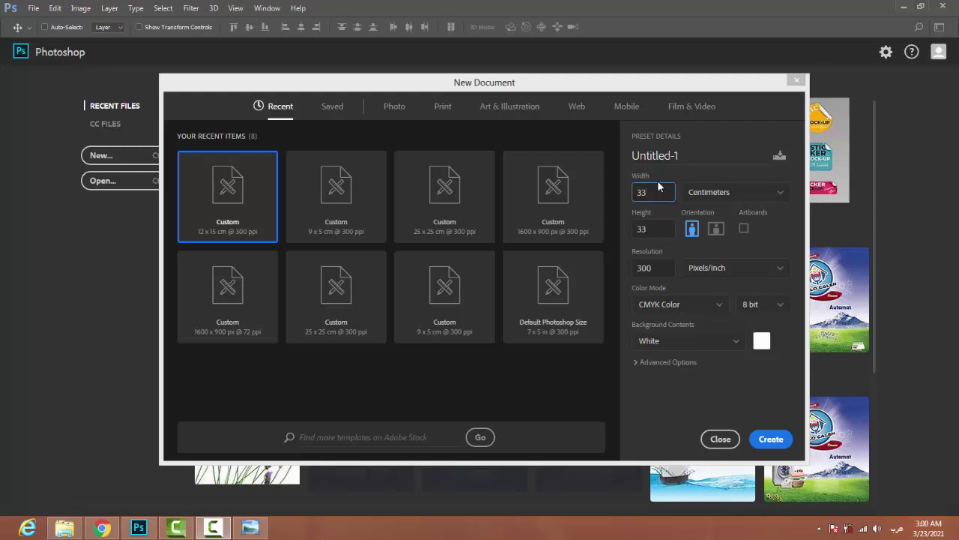
double_click(649, 191)
click(656, 229)
double_click(649, 192)
text(5)
double_click(651, 227)
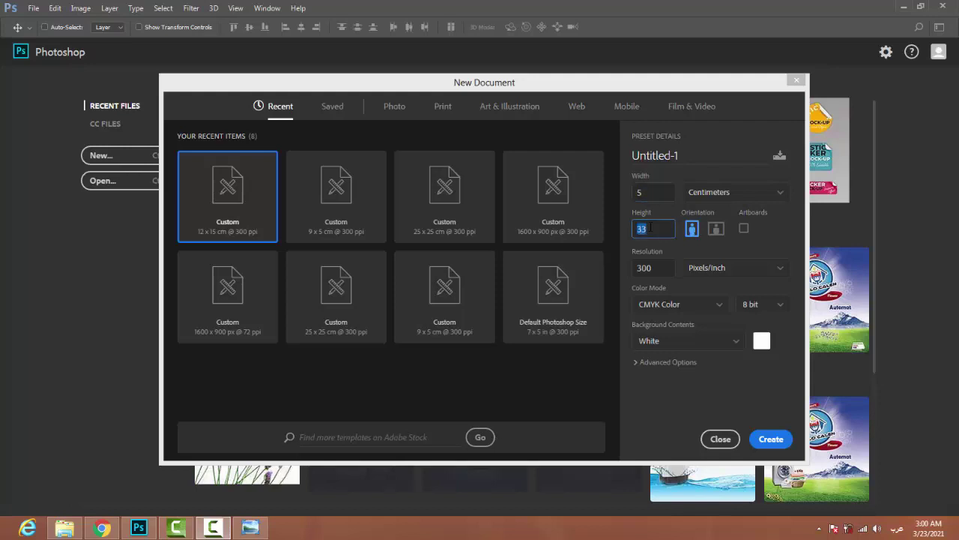
text(9)
click(727, 191)
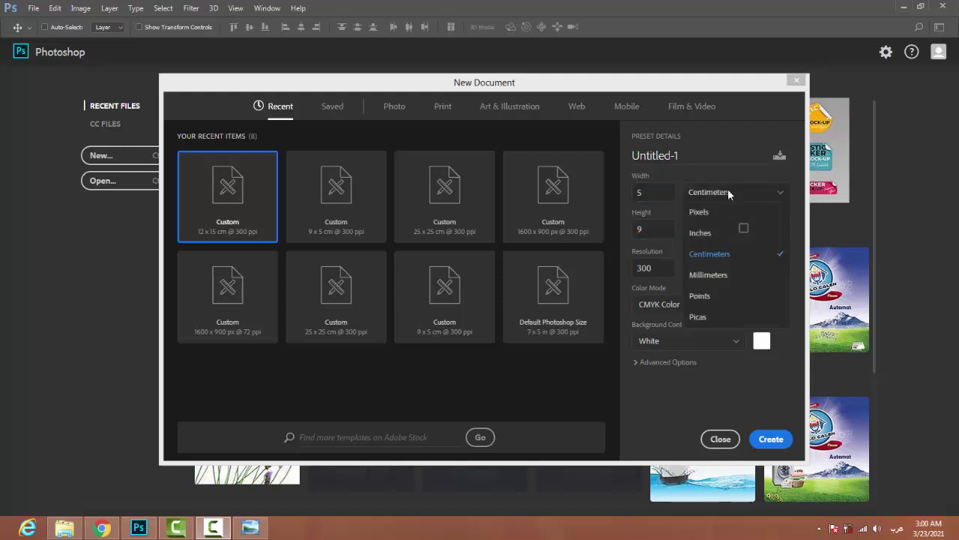
click(750, 256)
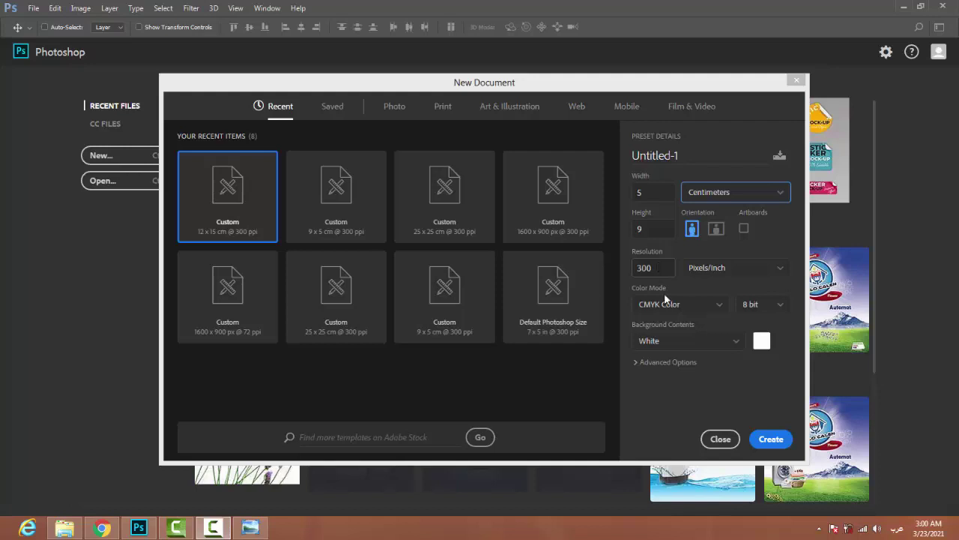
click(683, 302)
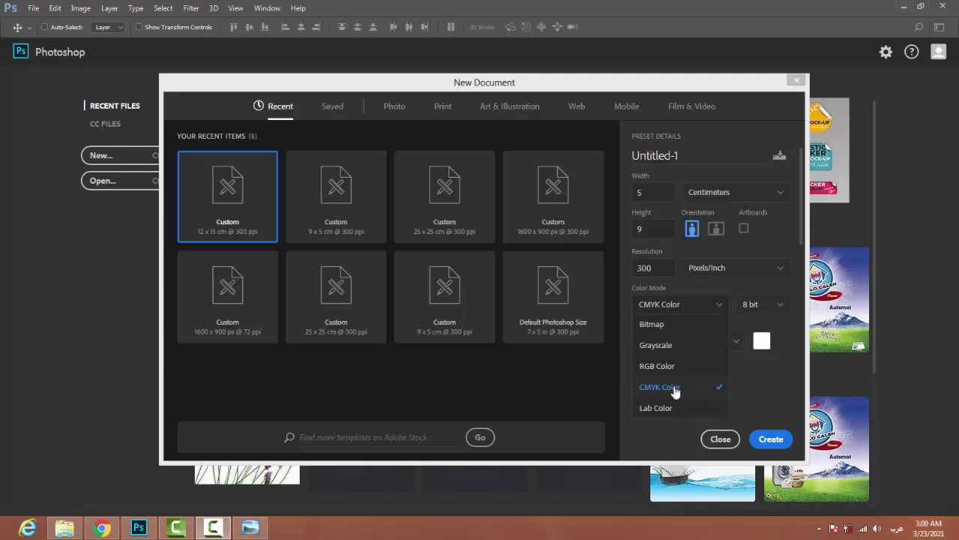
key(Escape)
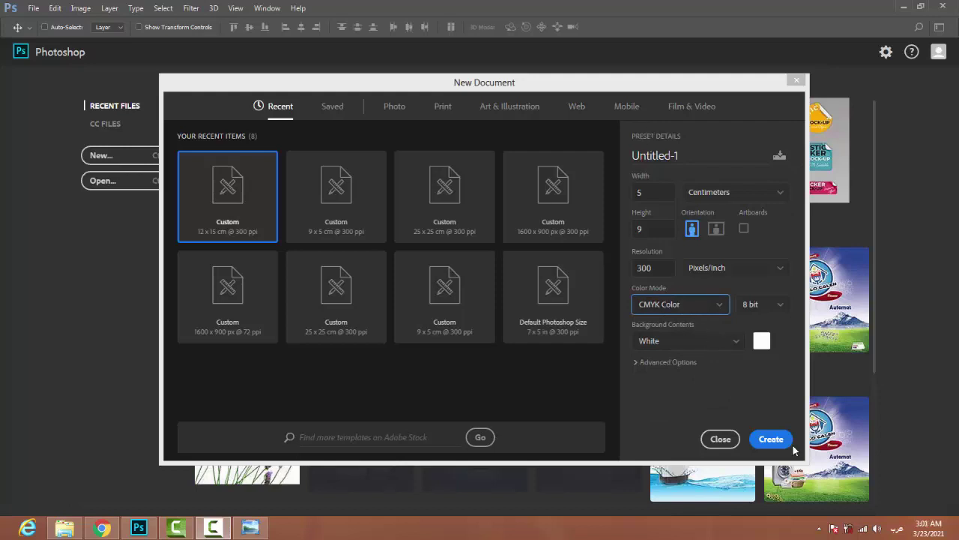
- Create the blank white 5 × 9 cm CMYK document Untitled-1
click(771, 440)
scroll(480, 244, down, 2)
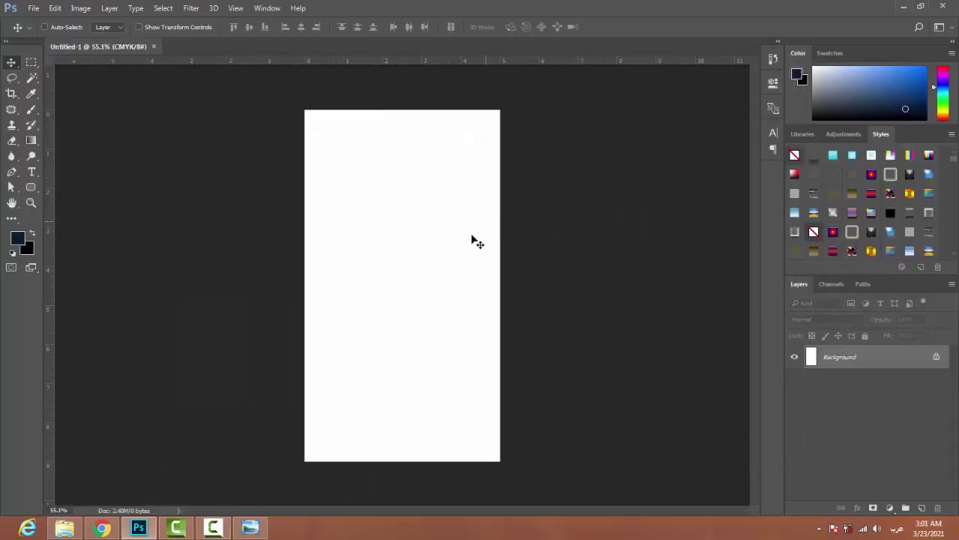
scroll(449, 254, up, 1)
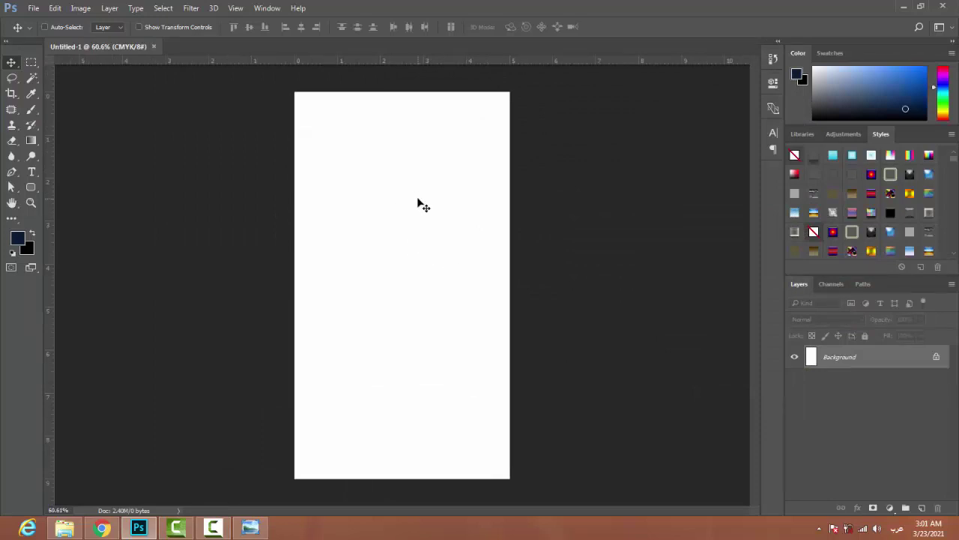
scroll(422, 205, up, 1)
scroll(422, 205, down, 1)
scroll(422, 205, up, 1)
scroll(422, 205, down, 1)
- Toggle the rulers off and back on, and inspect the Move tool group
key(ctrl+r)
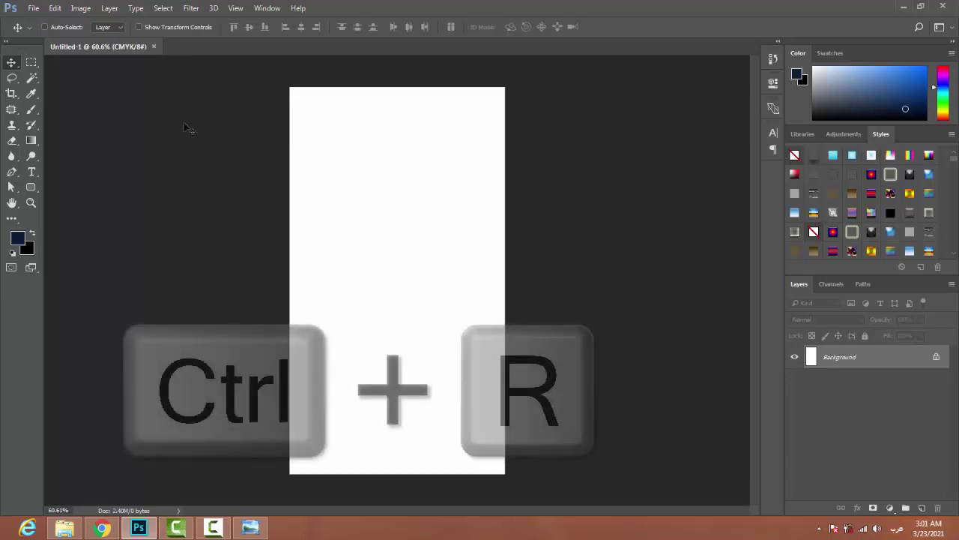
key(ctrl+r)
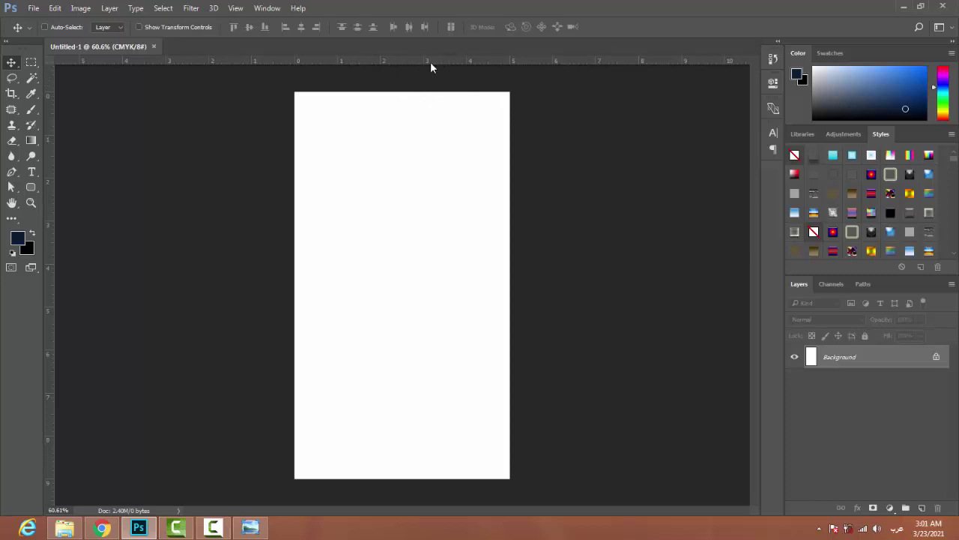
right_click(12, 63)
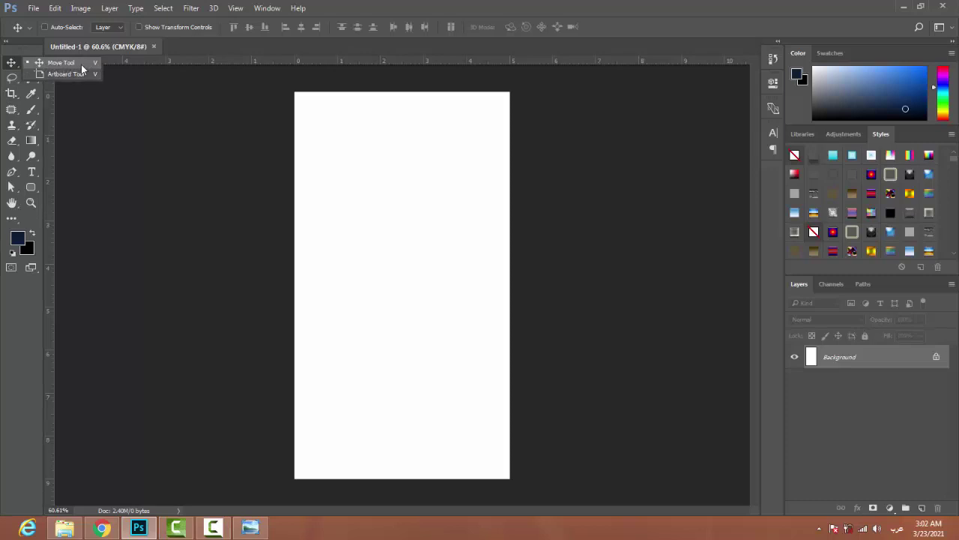
click(83, 66)
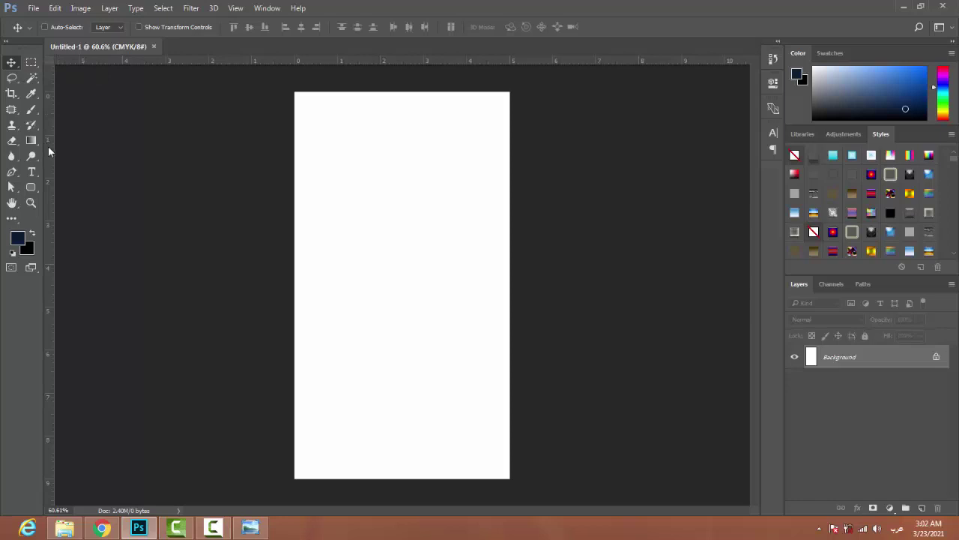
- Place vertical guides at 0.5 cm and 4.5 cm, checking the margins with marquee selections
drag(49, 150, 315, 159)
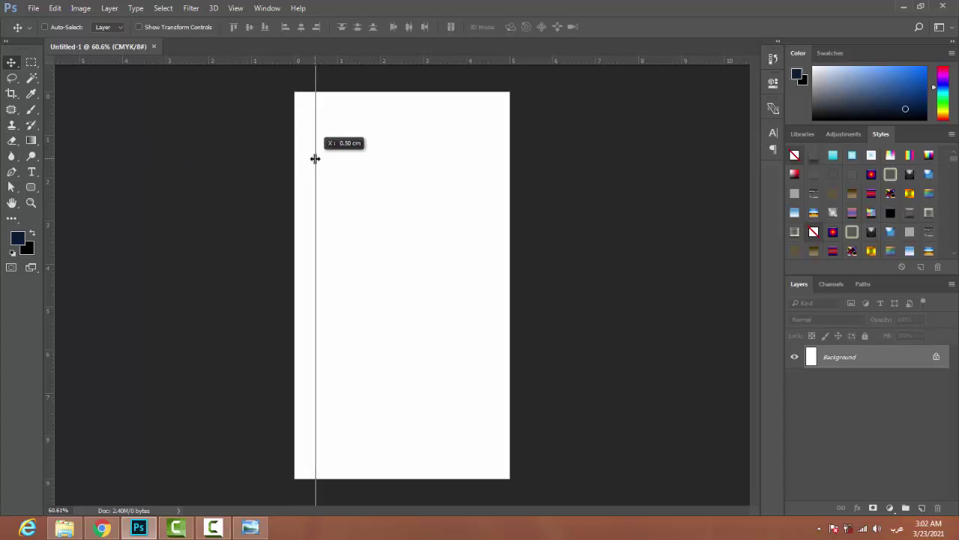
drag(314, 158, 315, 158)
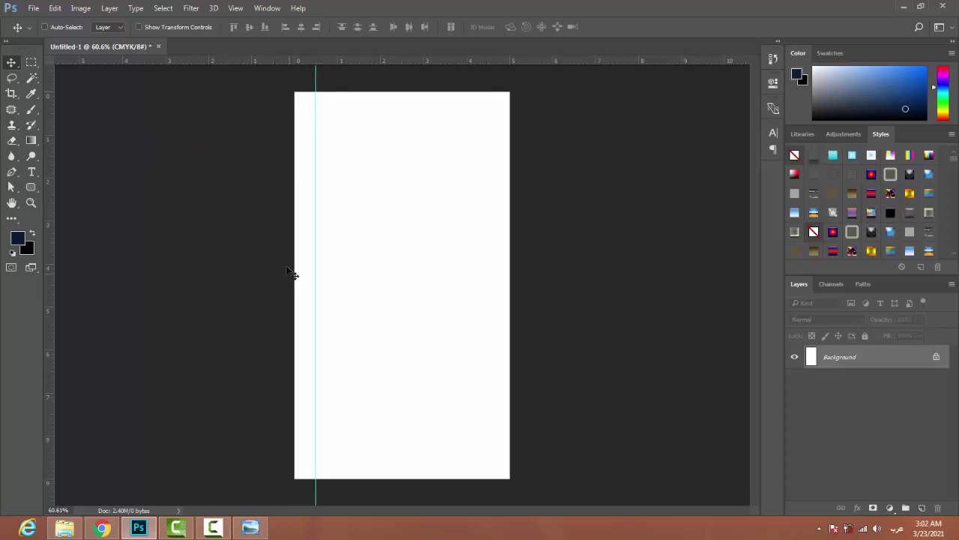
click(31, 62)
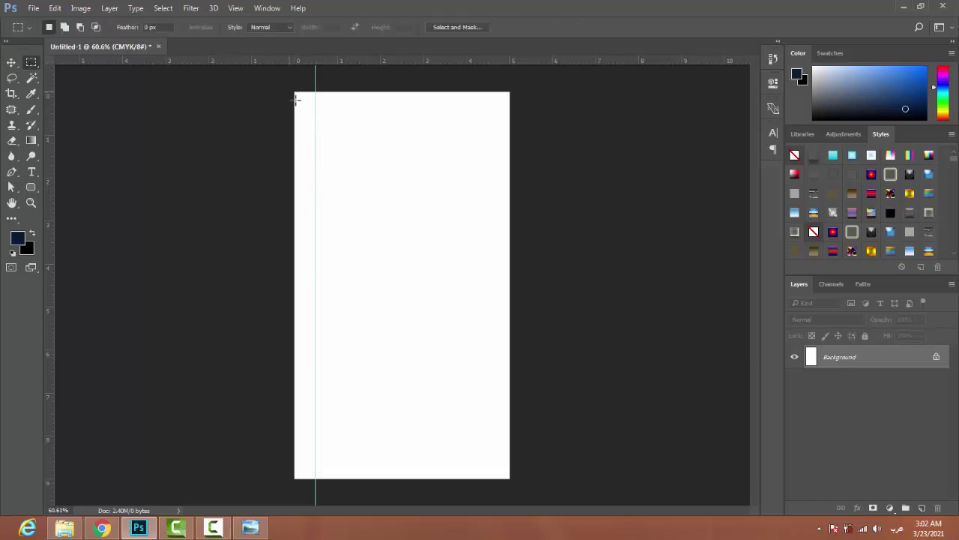
mouse_move(296, 99)
mouse_down()
mouse_move(316, 141)
mouse_move(498, 120)
mouse_up()
drag(48, 154, 488, 156)
click(486, 144)
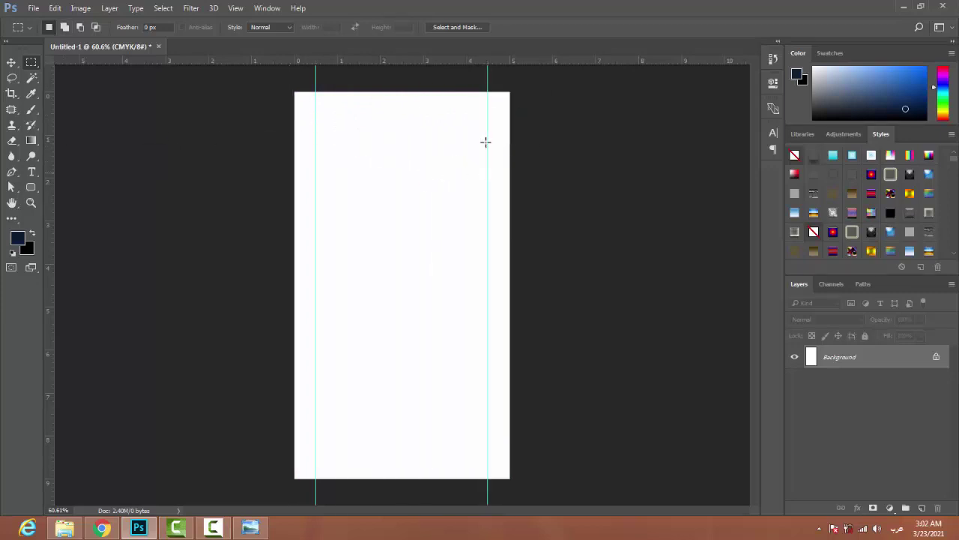
drag(510, 92, 488, 192)
click(284, 95)
drag(295, 91, 315, 168)
click(330, 174)
- Add horizontal guides near the top and bottom, then select the 4 × 8 cm safe area
drag(437, 58, 435, 105)
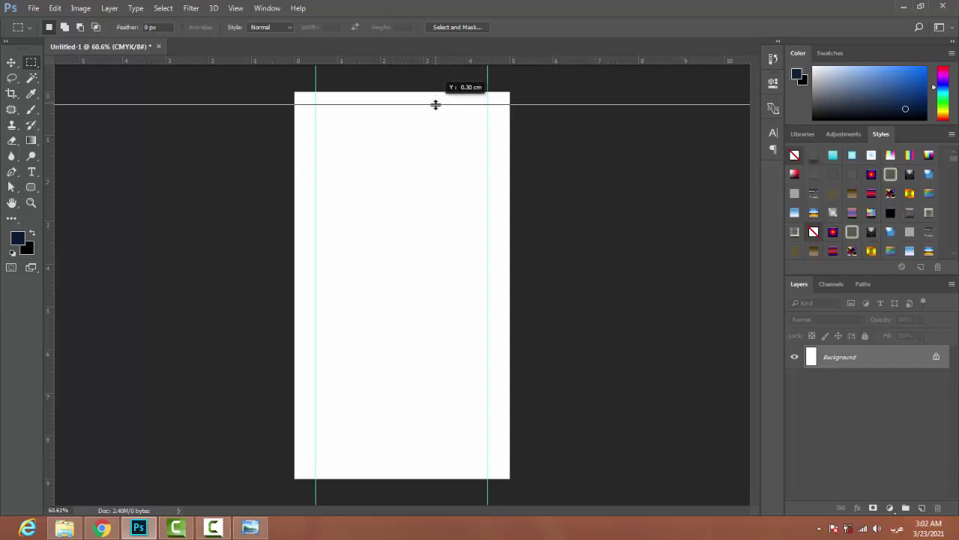
mouse_move(435, 105)
mouse_down()
mouse_move(437, 114)
mouse_move(374, 112)
mouse_move(372, 486)
mouse_up()
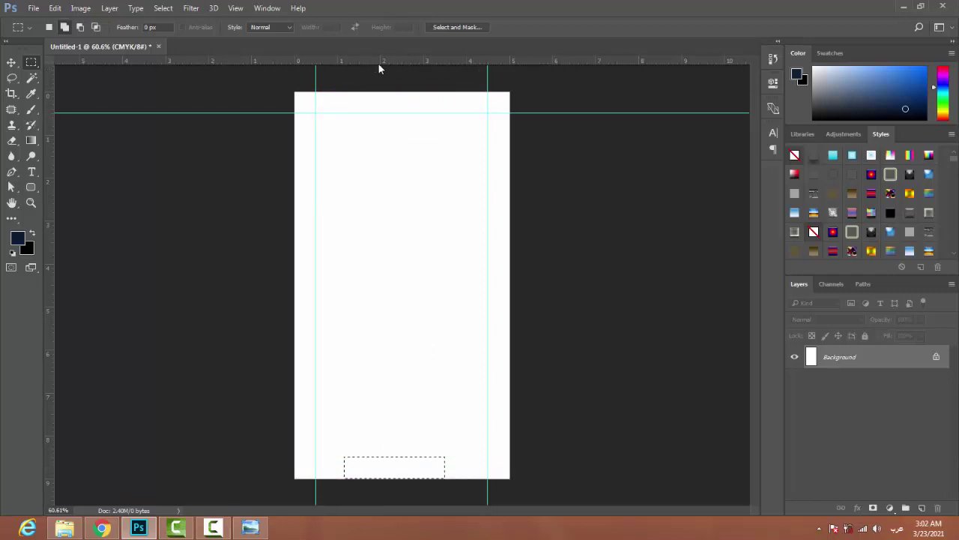
drag(379, 66, 369, 457)
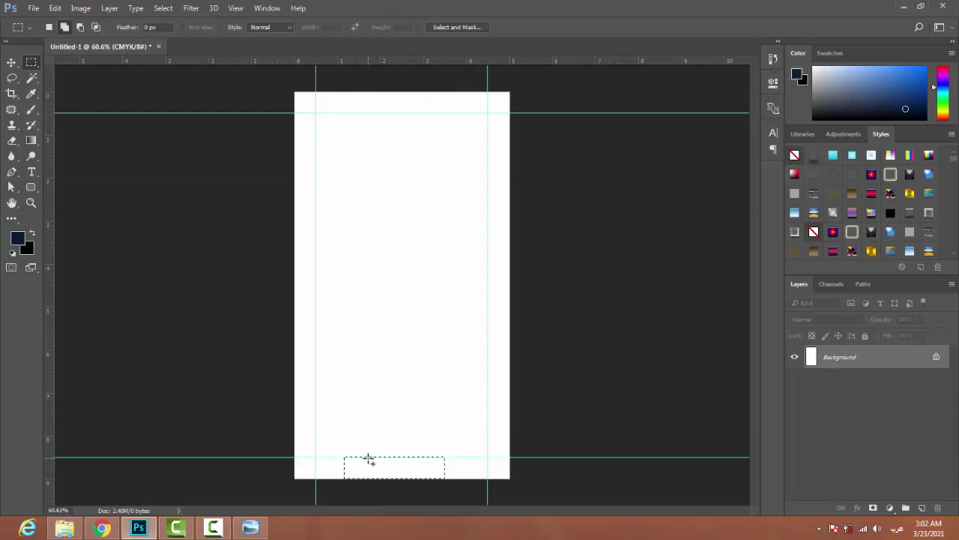
key(ctrl+d)
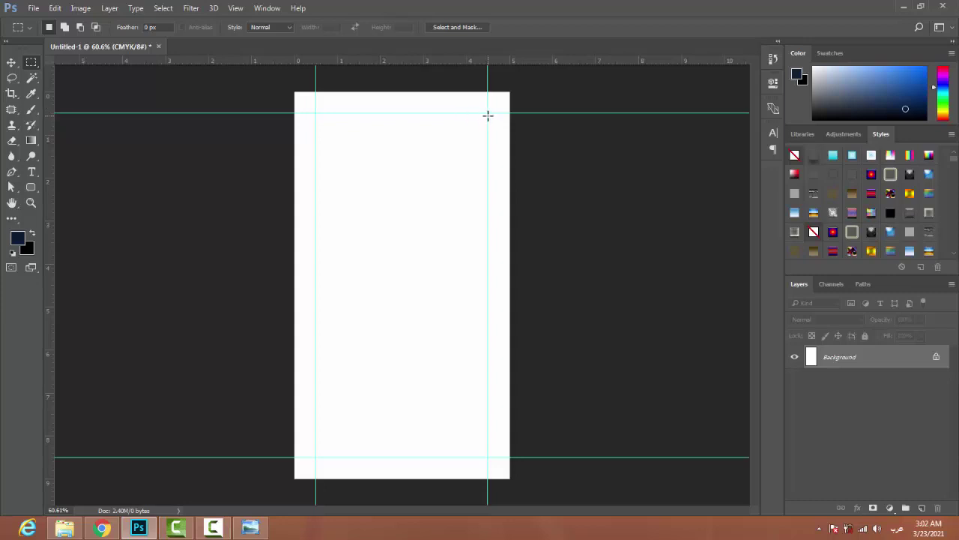
drag(487, 113, 313, 456)
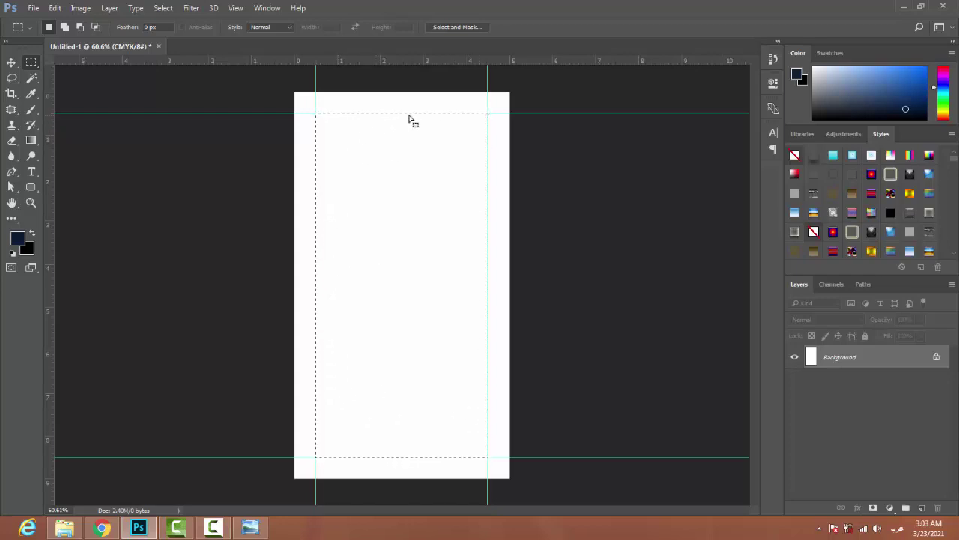
click(498, 176)
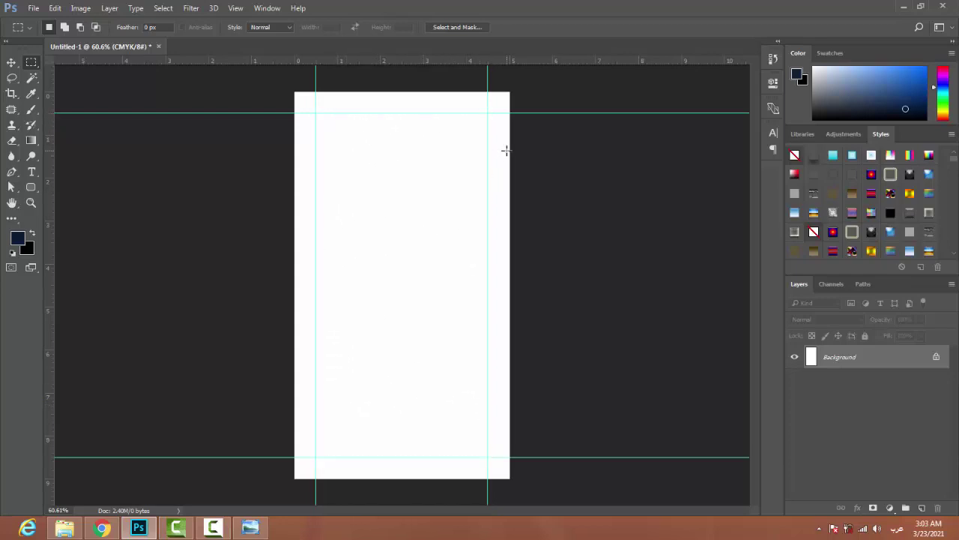
drag(488, 133, 500, 222)
drag(508, 133, 494, 246)
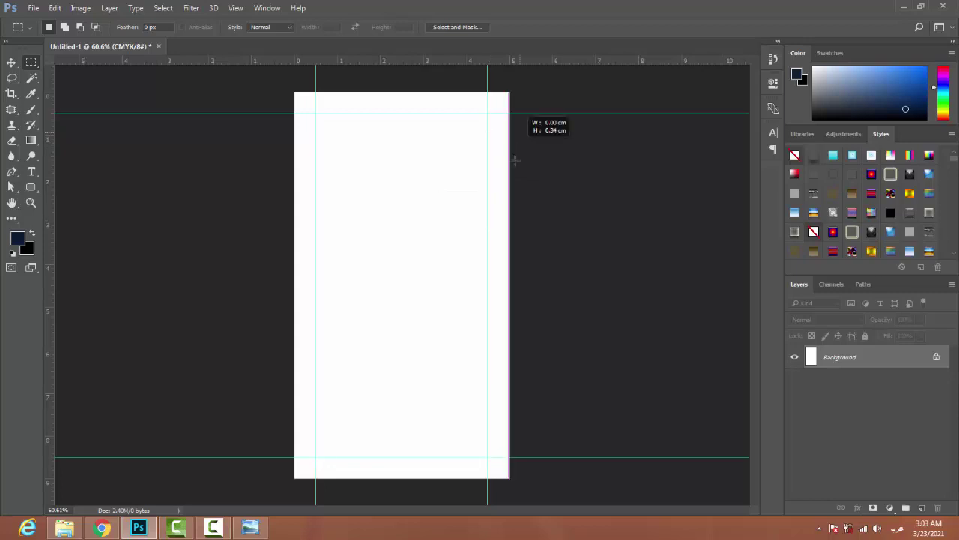
click(458, 102)
drag(461, 93, 383, 113)
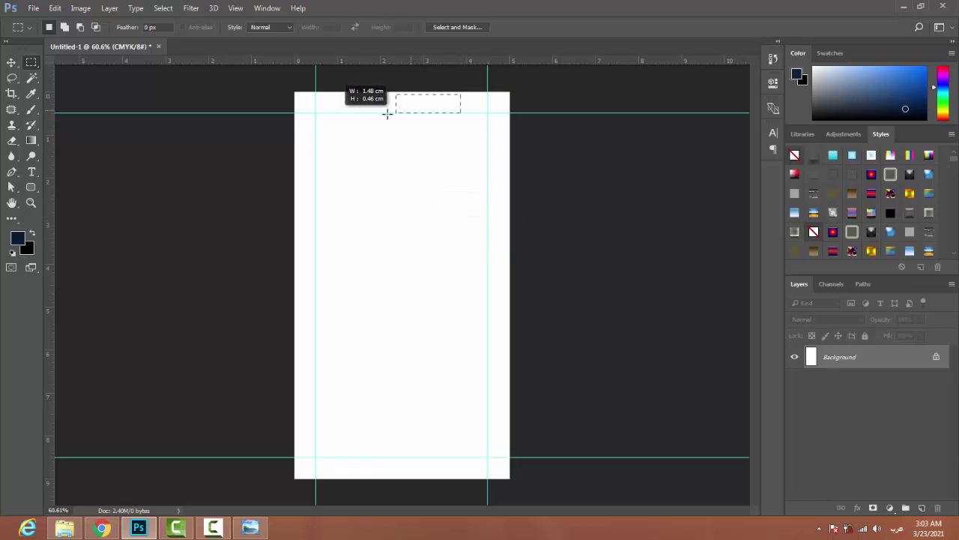
click(369, 466)
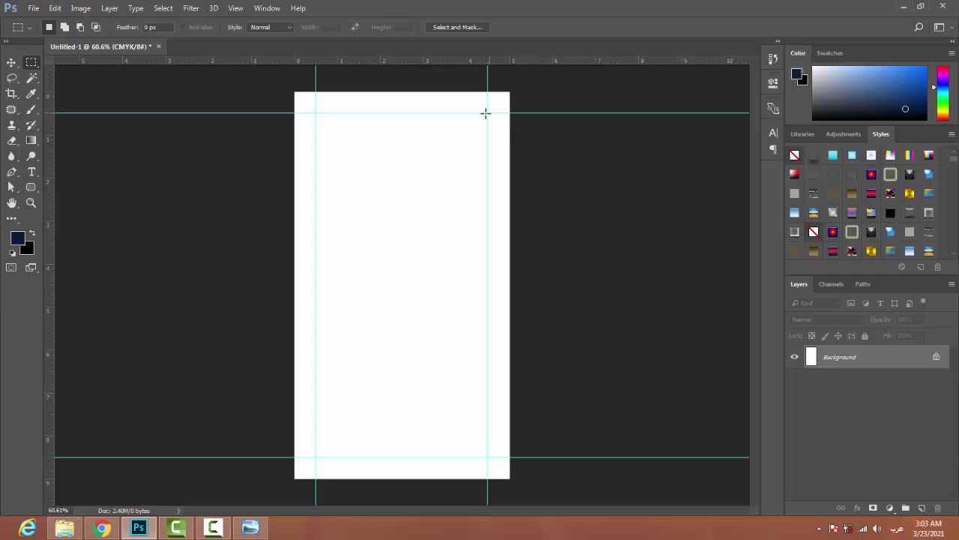
drag(487, 112, 491, 230)
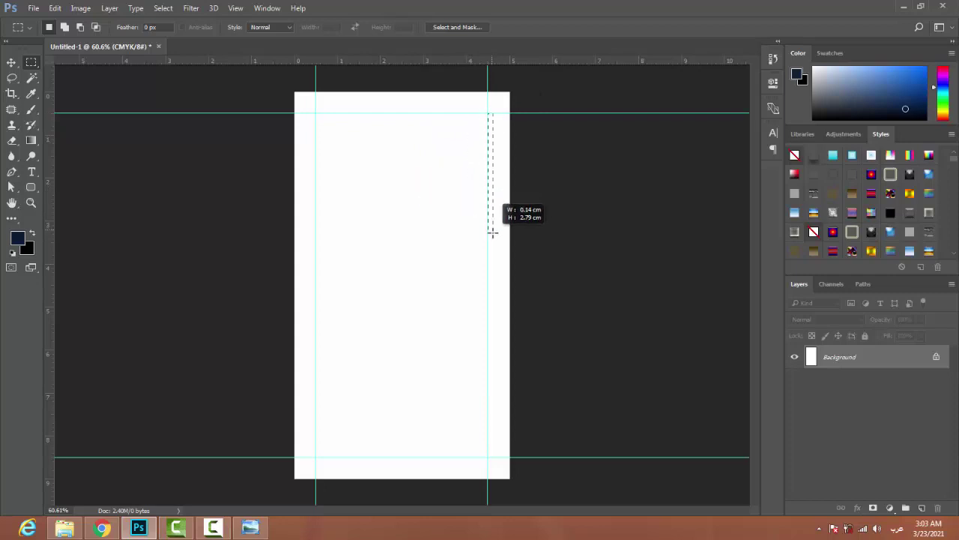
mouse_move(491, 230)
mouse_down()
mouse_move(494, 463)
mouse_move(492, 450)
mouse_up()
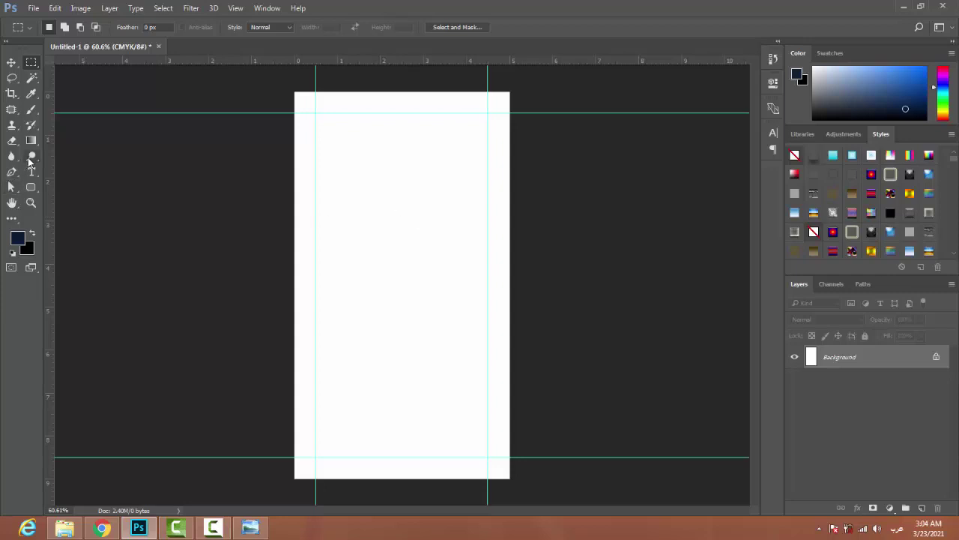
- Set the Rectangle tool to Shape mode with a dark grey fill
click(31, 186)
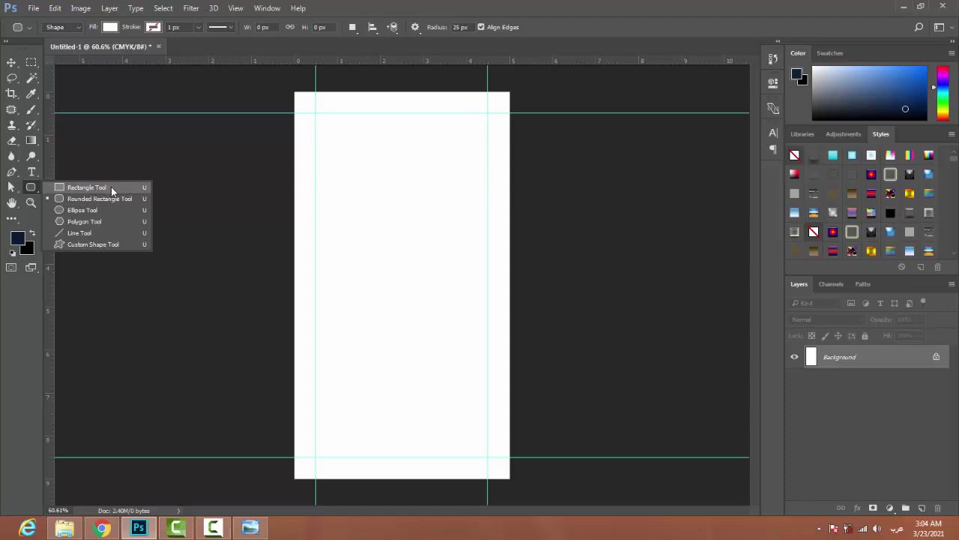
click(111, 187)
click(111, 29)
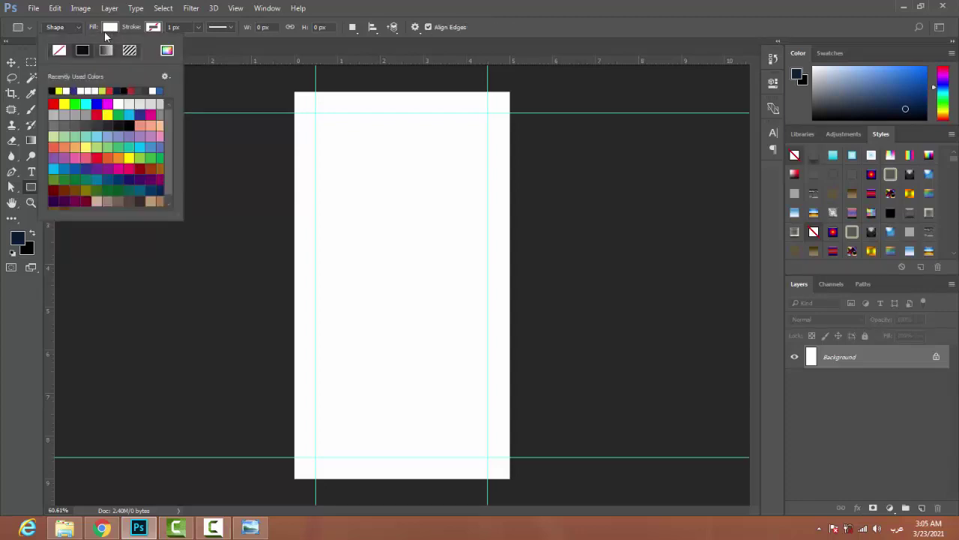
click(63, 28)
click(63, 28)
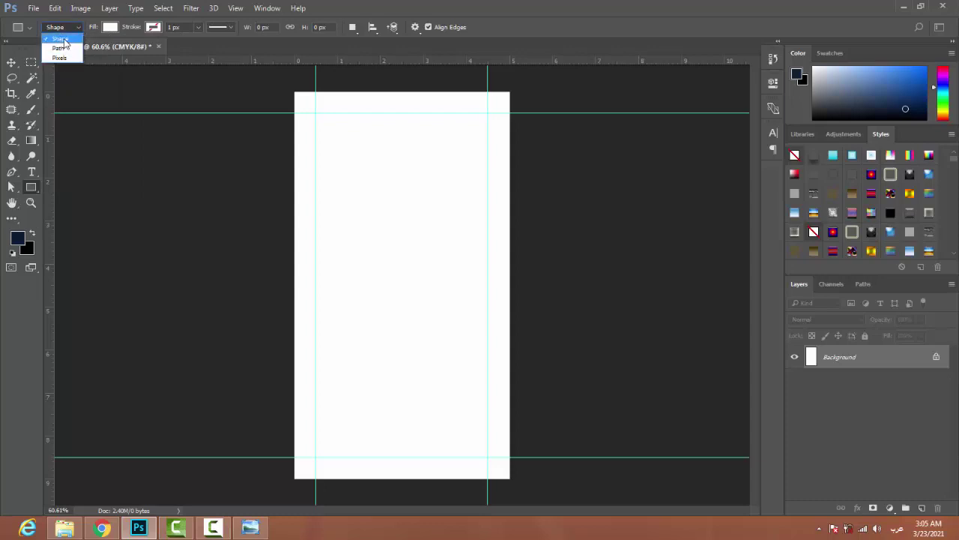
click(66, 41)
click(110, 28)
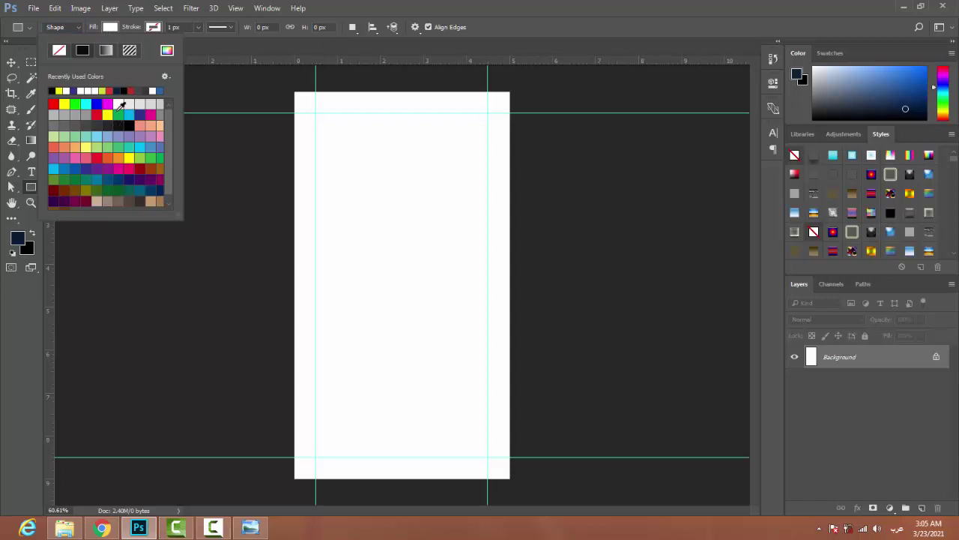
click(103, 121)
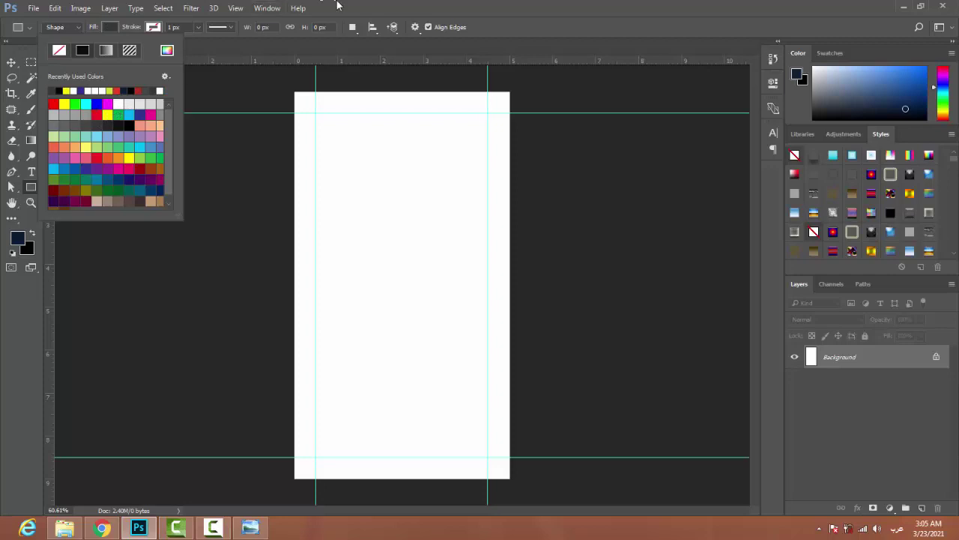
click(486, 4)
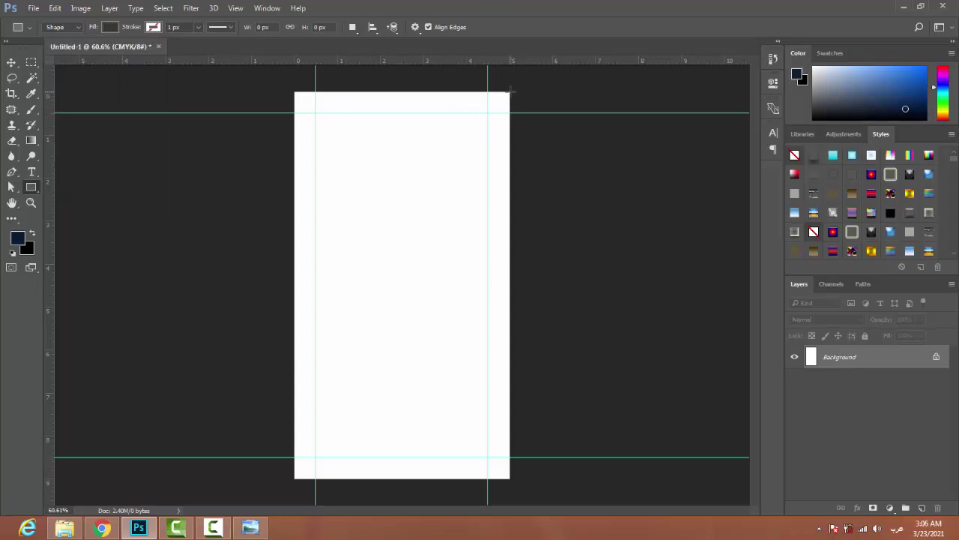
- Draw a dark grey 597 × 1070 px rectangle covering the whole card page
mouse_move(510, 91)
mouse_down()
mouse_move(356, 299)
mouse_move(293, 481)
mouse_up()
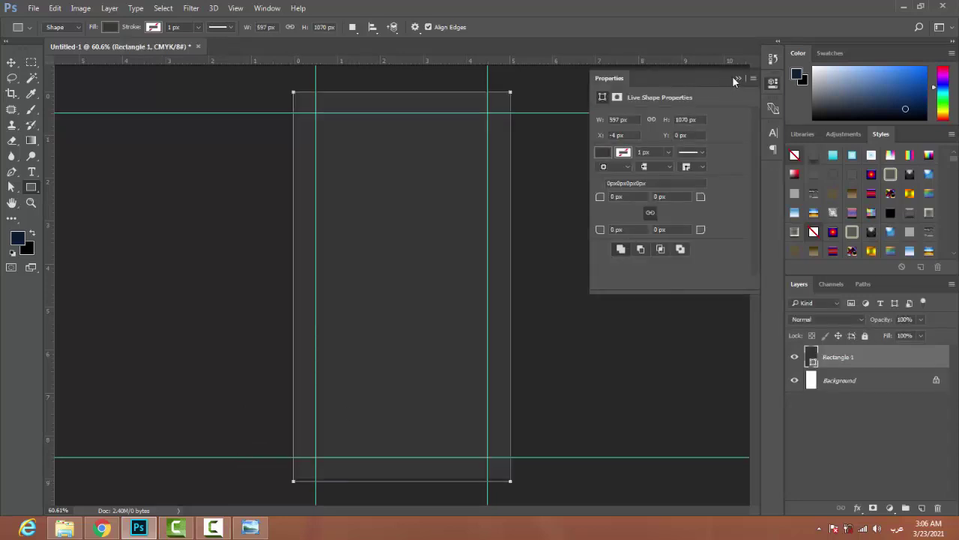
click(737, 78)
scroll(327, 256, up, 3)
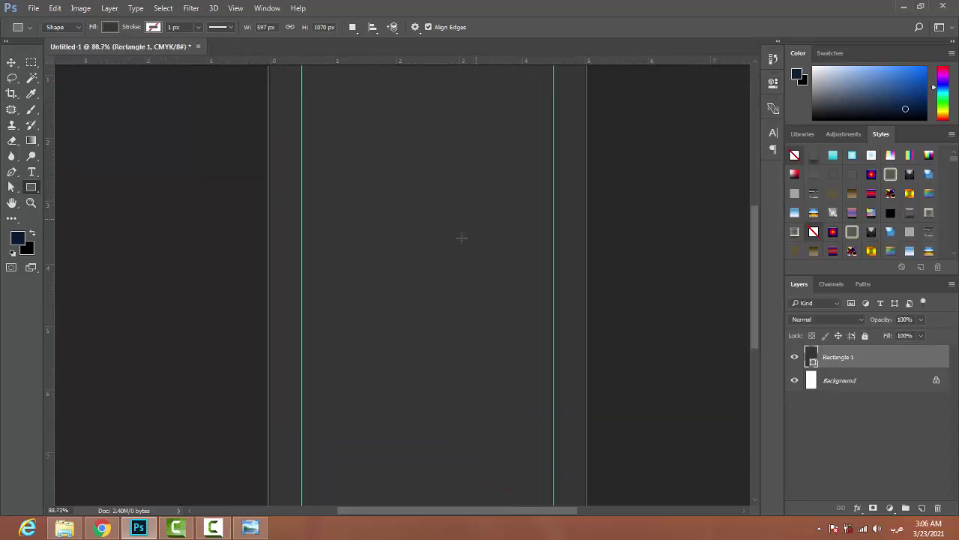
click(11, 62)
scroll(397, 268, down, 2)
scroll(397, 268, down, 2)
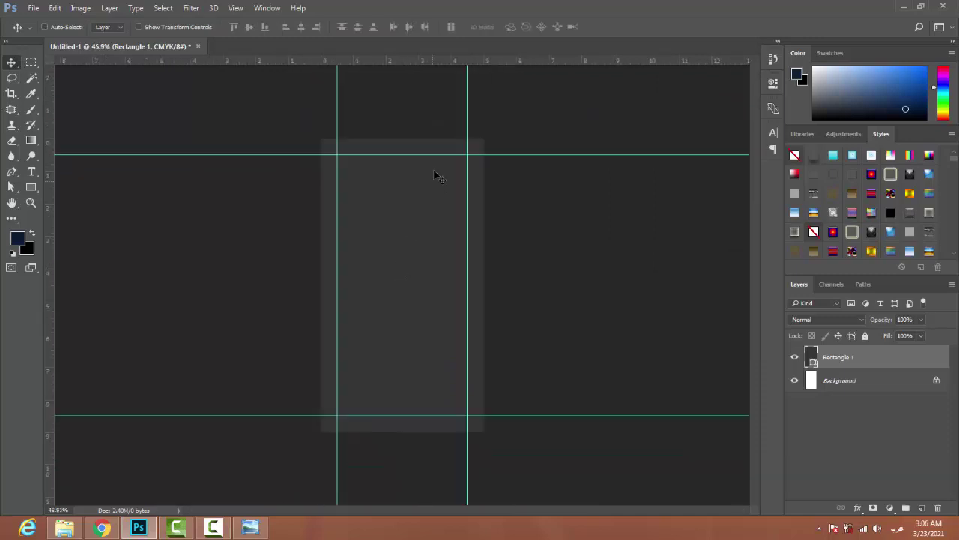
scroll(435, 175, up, 1)
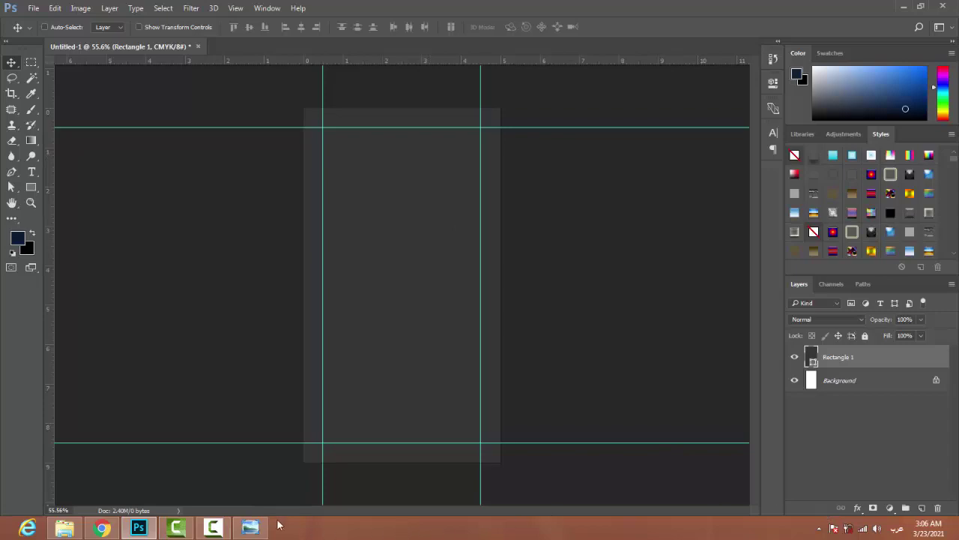
- Zoom into the reference card's lower contact area in Photo Viewer, then return to Photoshop
mouse_move(250, 528)
click(250, 465)
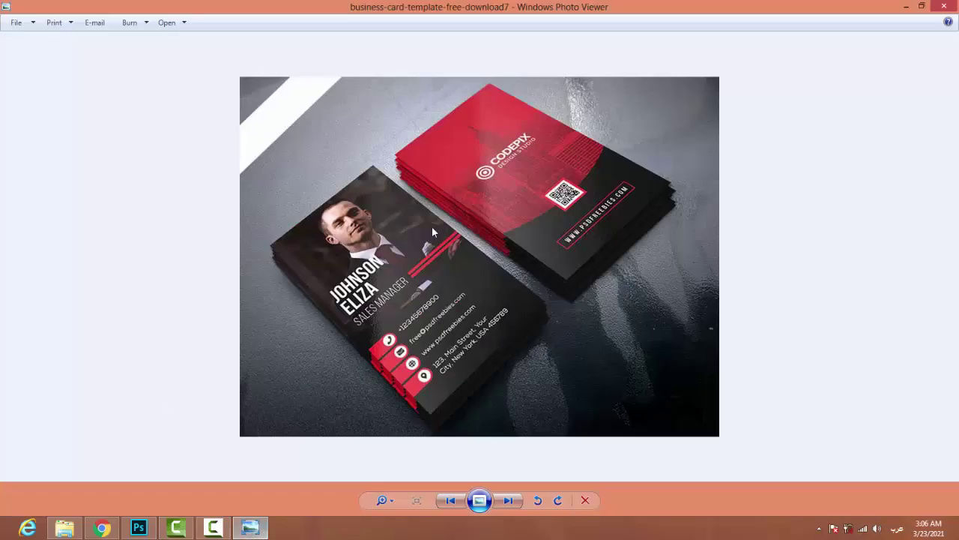
scroll(471, 344, up, 2)
scroll(471, 345, up, 2)
drag(471, 345, 472, 222)
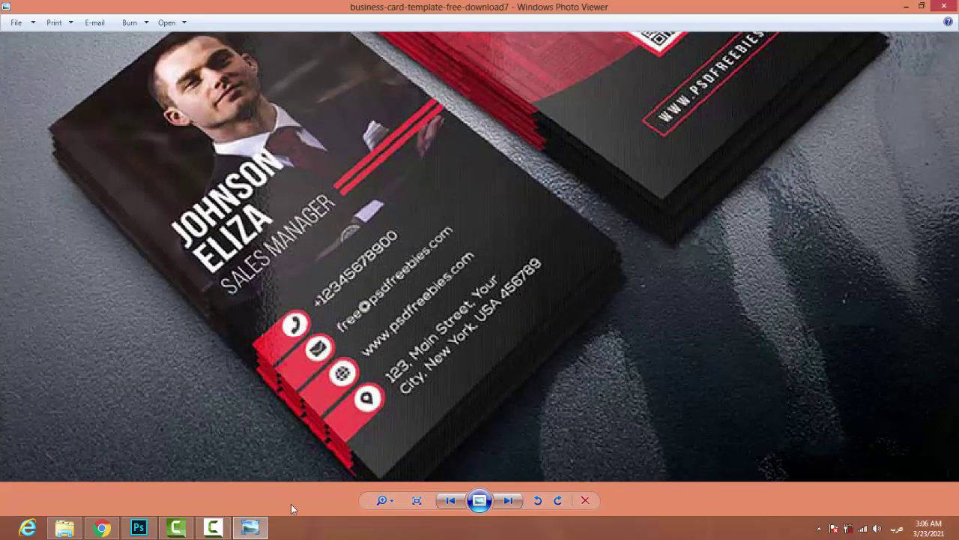
click(139, 528)
- Open the fx layer effects menu for the Rectangle 1 layer
scroll(422, 239, up, 1)
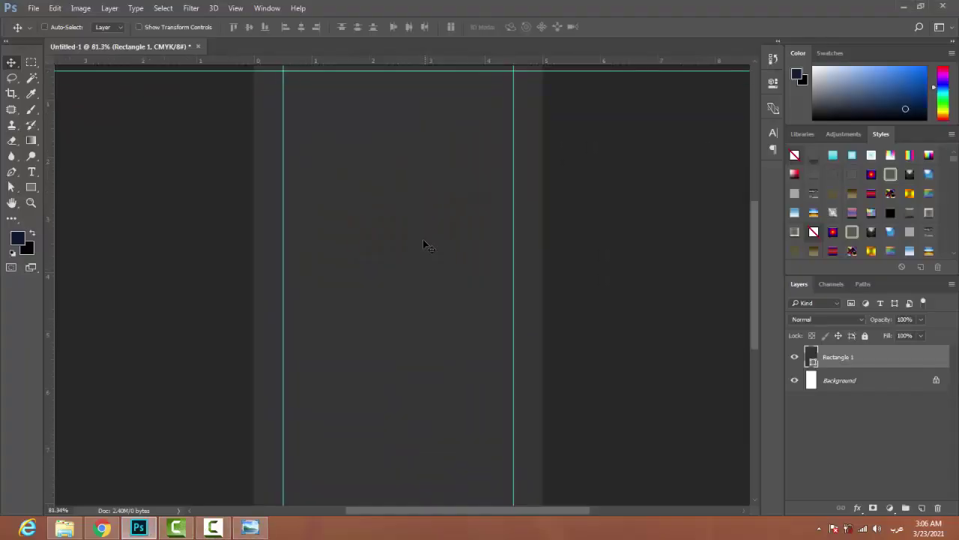
scroll(423, 239, up, 1)
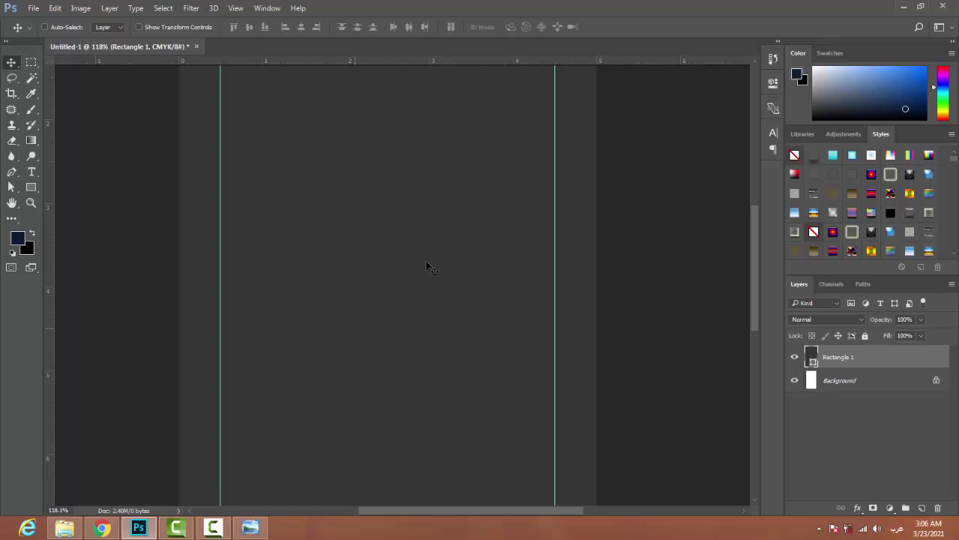
click(857, 508)
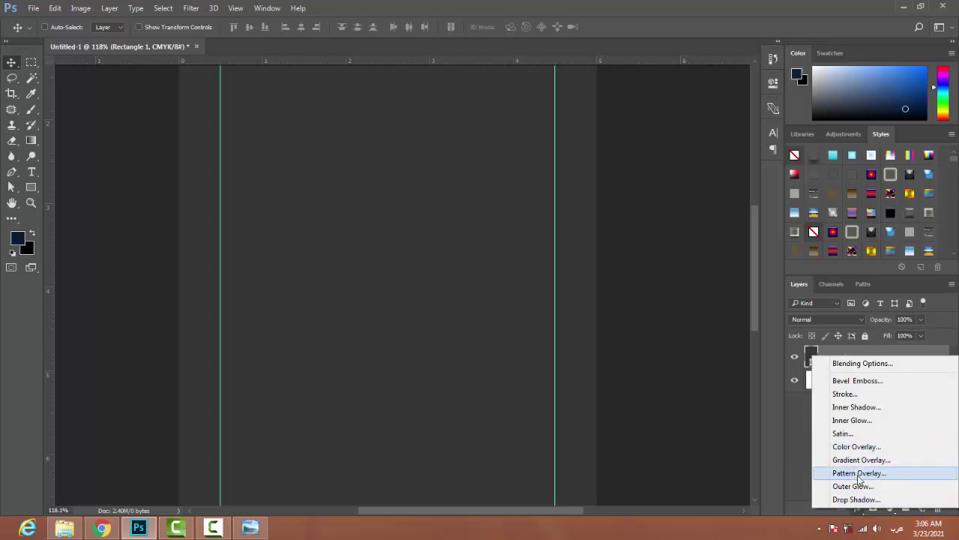
- Give the rectangle a Pattern Overlay using the dark checker pattern at 75% scale
click(859, 474)
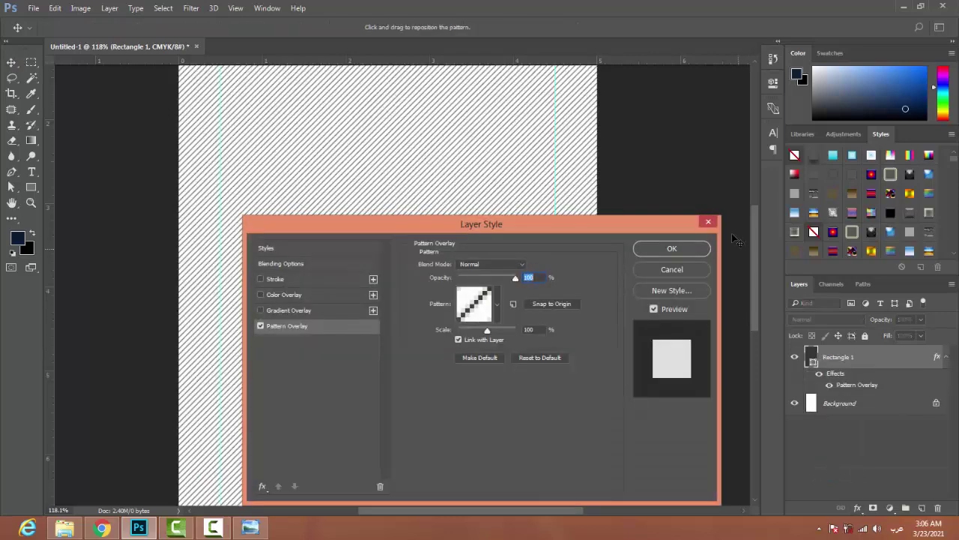
key(Escape)
click(857, 508)
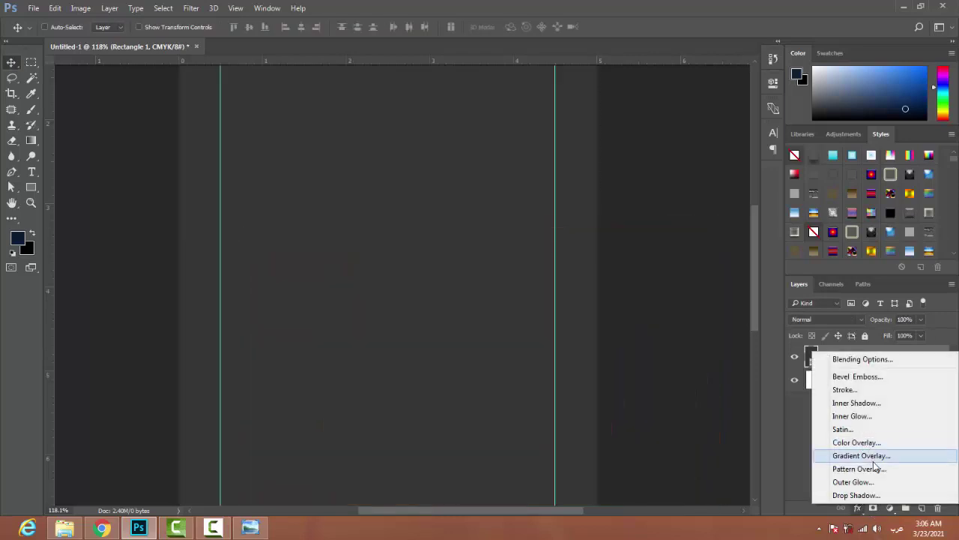
click(859, 469)
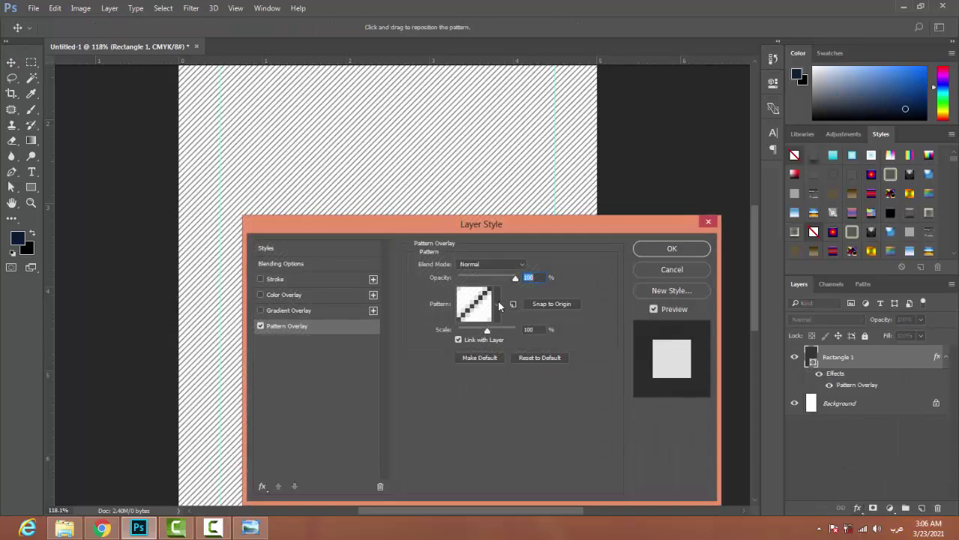
click(498, 303)
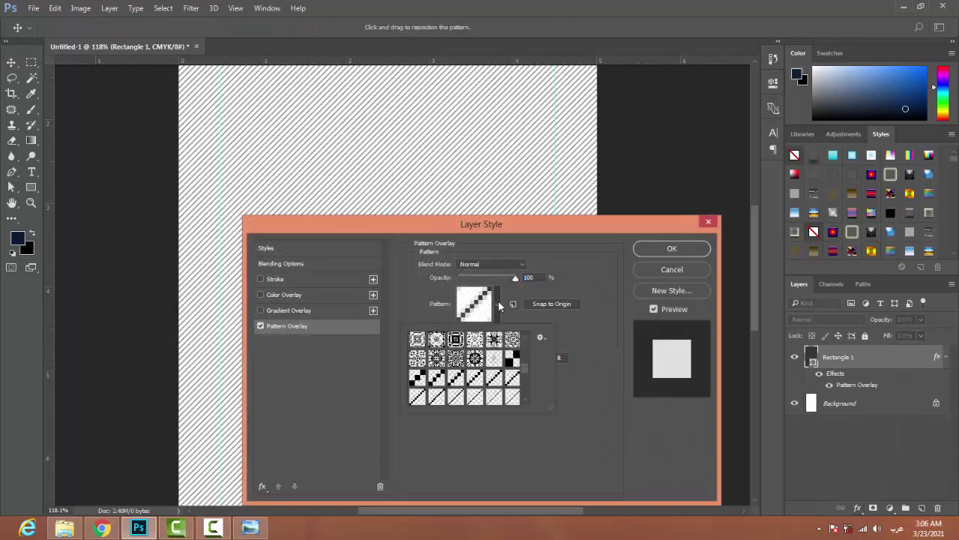
drag(525, 363, 526, 363)
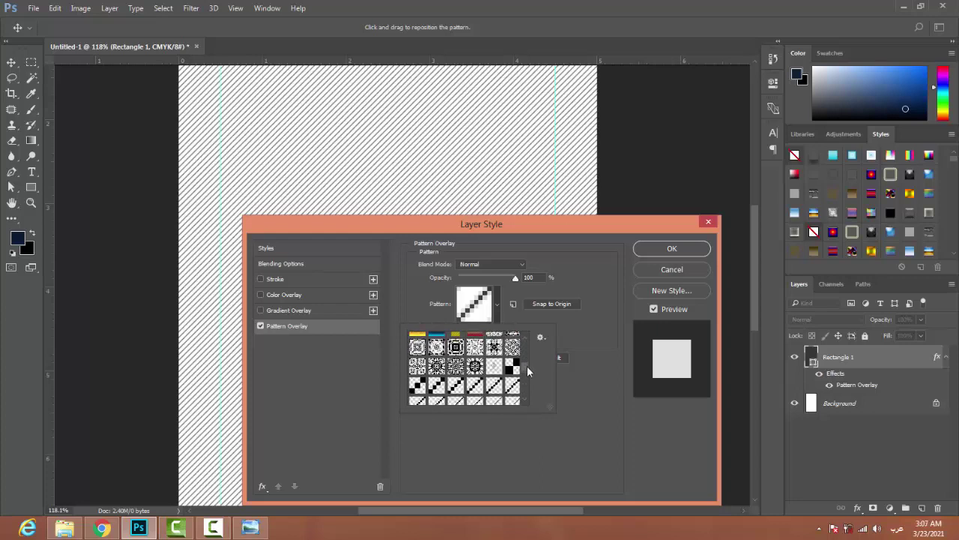
drag(527, 364, 525, 368)
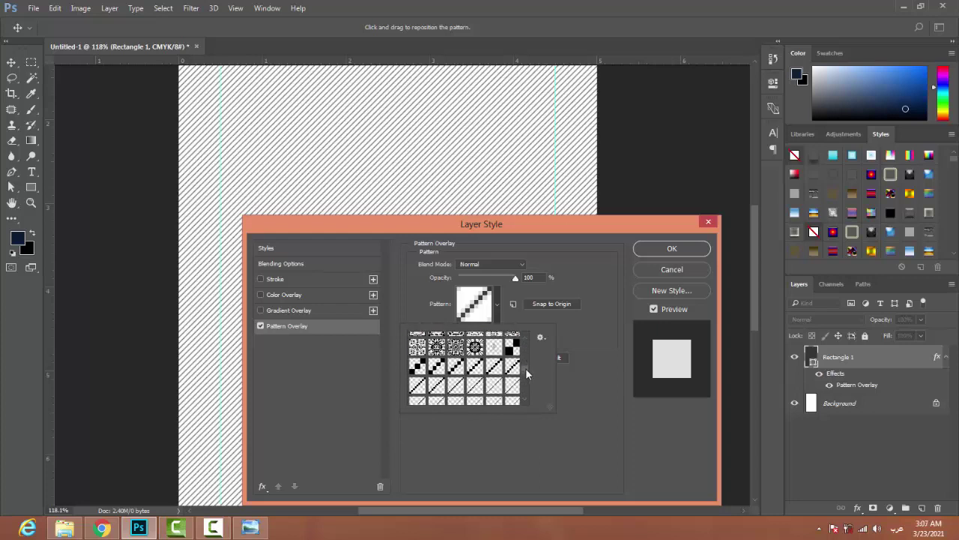
click(417, 366)
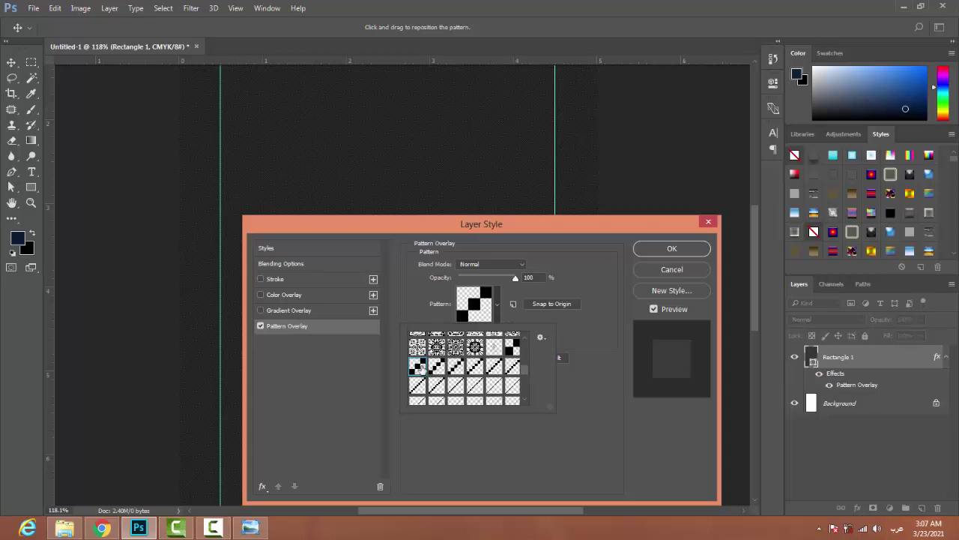
click(597, 264)
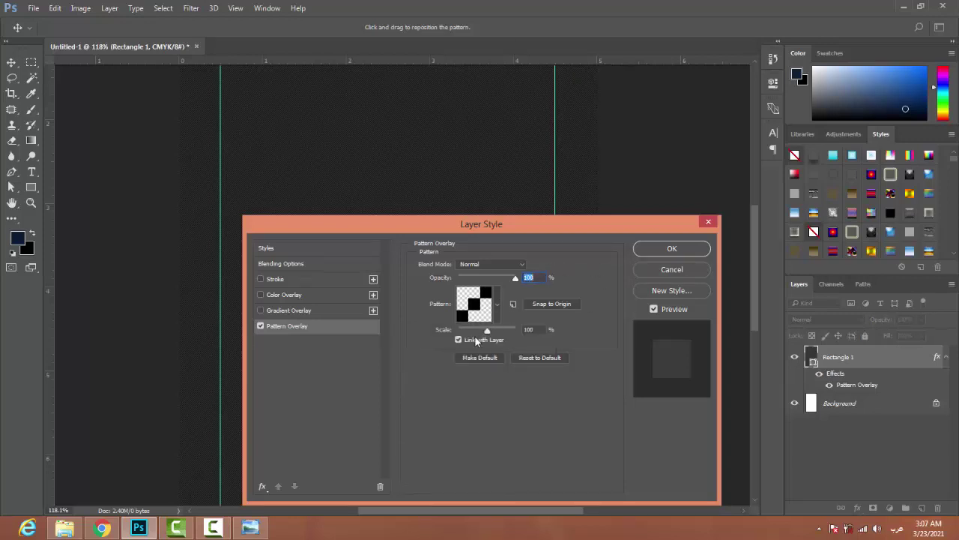
drag(487, 334, 482, 332)
- Apply the checker Pattern Overlay and toggle its visibility to compare
click(671, 249)
alt+scroll(354, 267, up, 5)
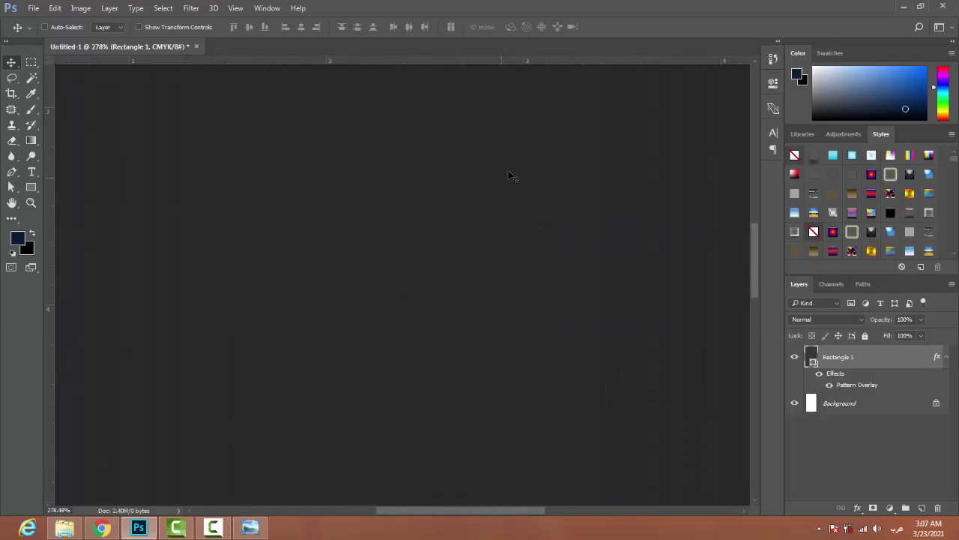
click(819, 374)
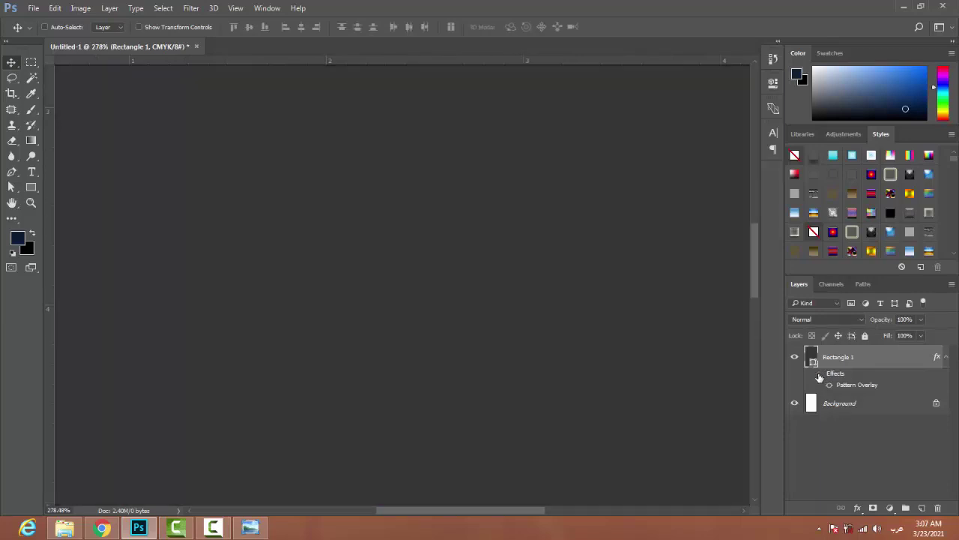
click(819, 374)
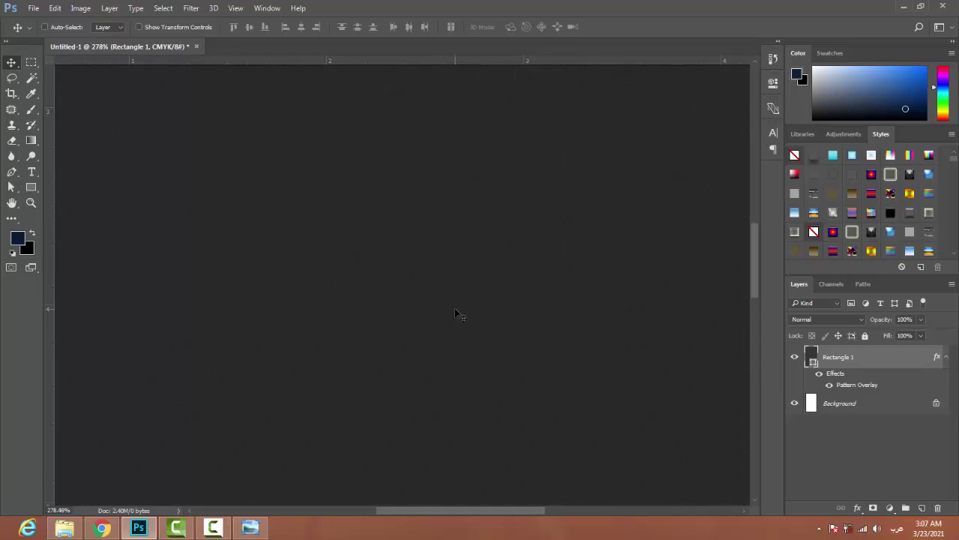
scroll(454, 314, down, 3)
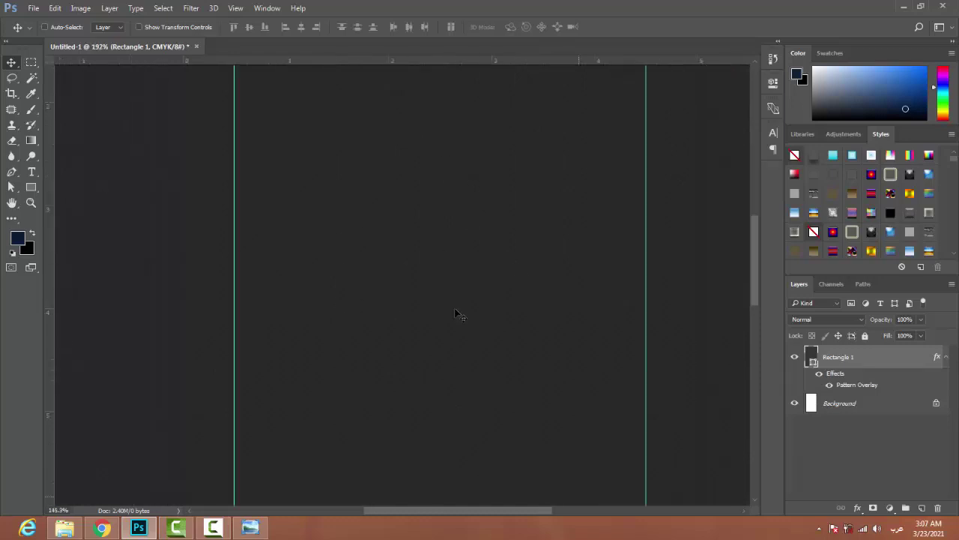
scroll(442, 314, down, 2)
scroll(409, 285, down, 2)
scroll(398, 225, down, 1)
scroll(408, 176, up, 1)
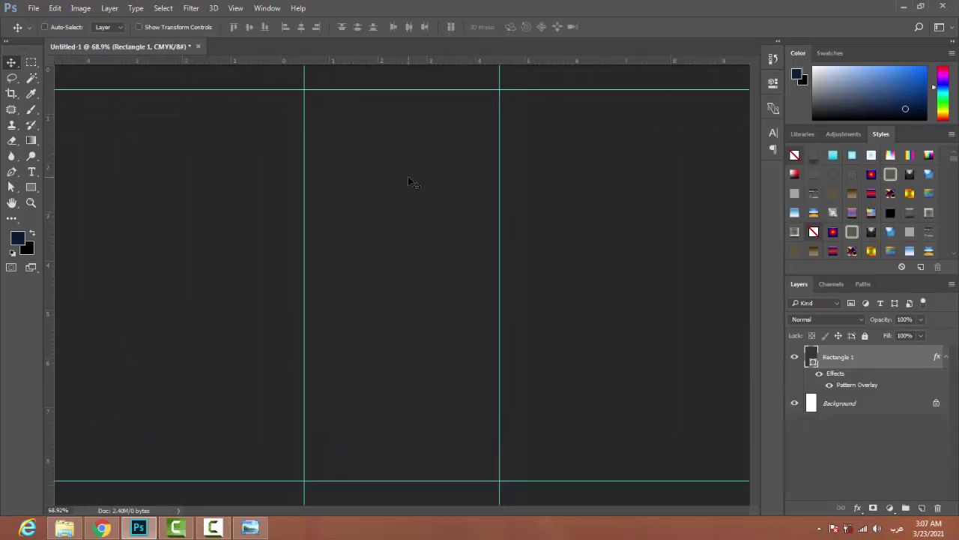
- Switch to the Pen tool and briefly preview a light grey fill before cancelling it
click(12, 172)
key(p)
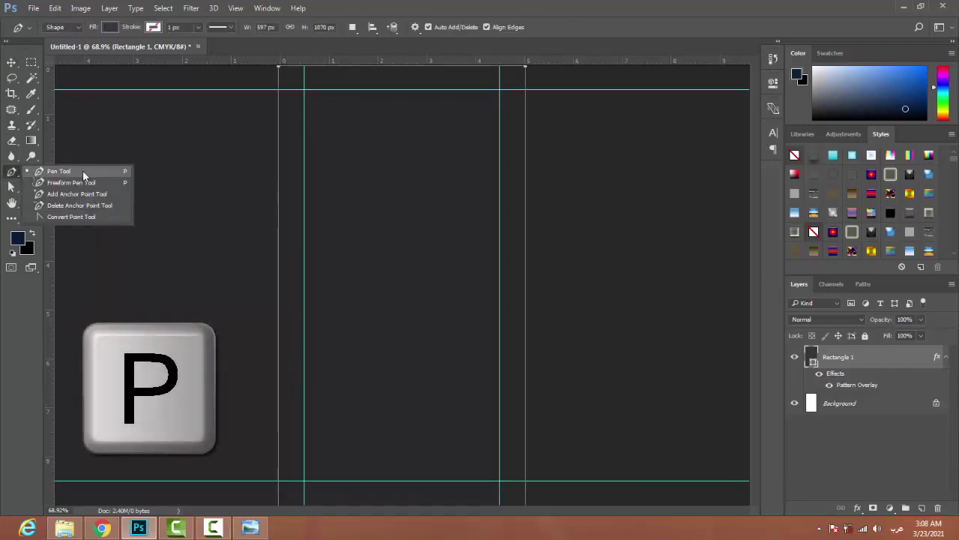
click(82, 171)
click(110, 26)
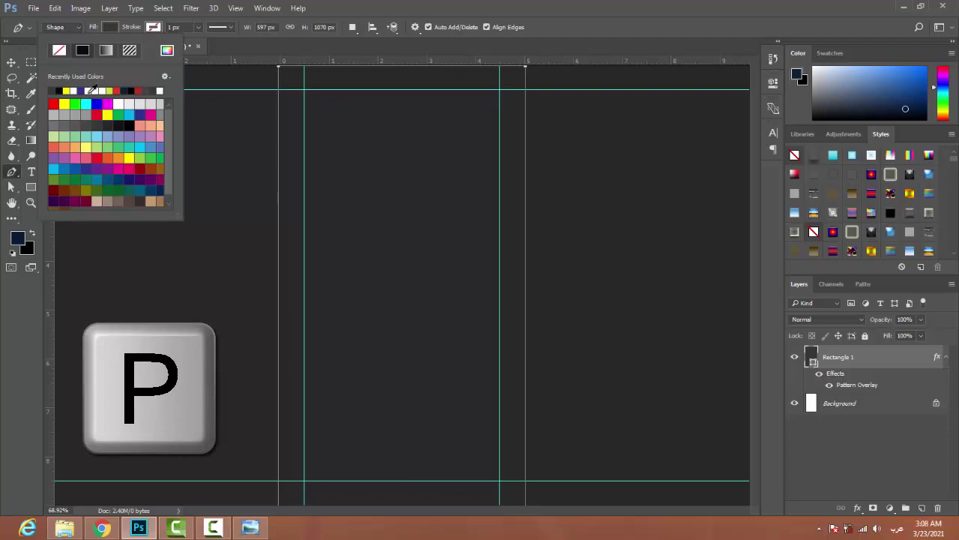
click(76, 90)
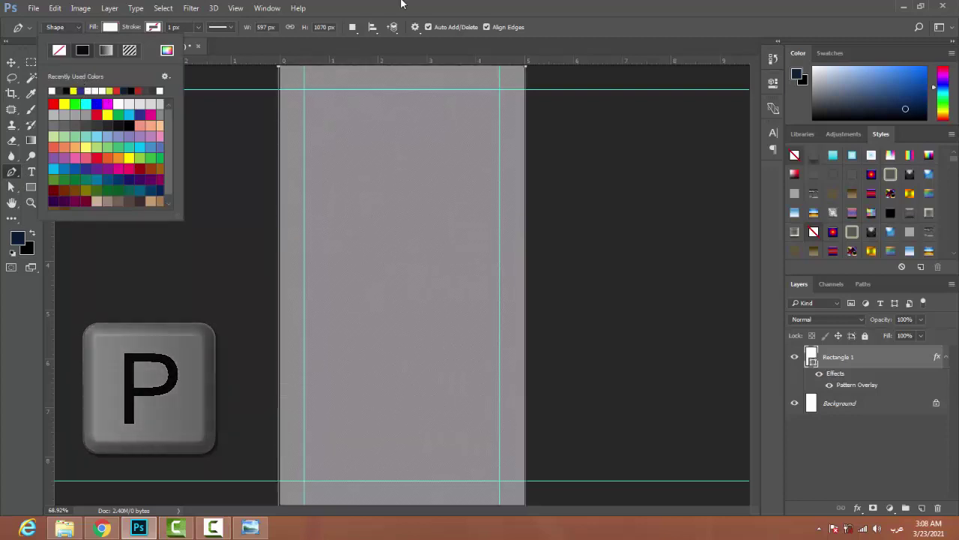
key(Escape)
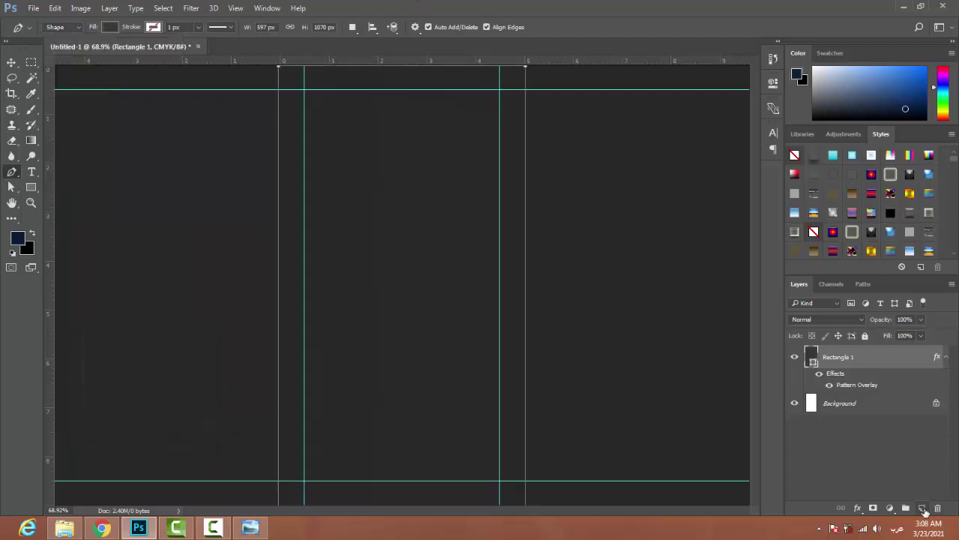
- Add an empty Layer 1 and set the Pen tool's shape fill to white
click(922, 508)
right_click(14, 173)
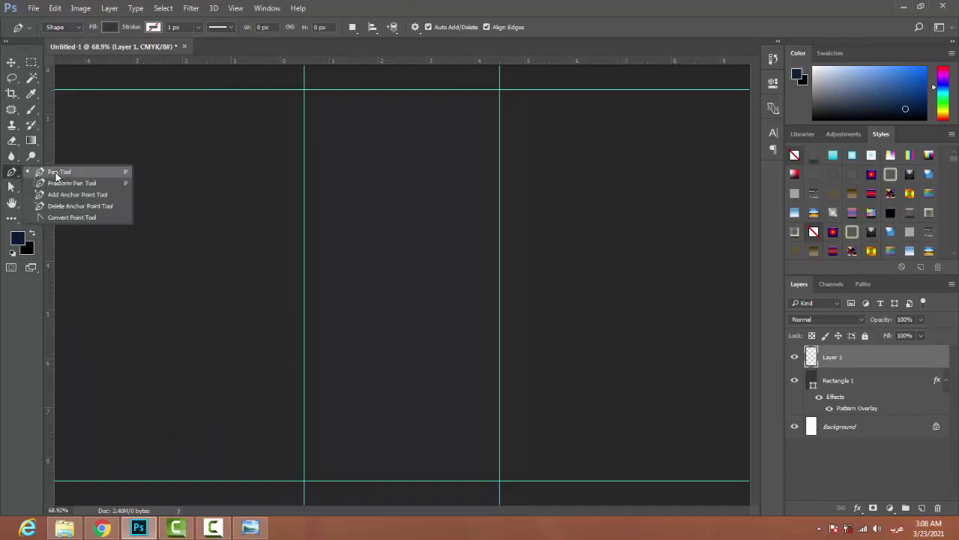
click(60, 172)
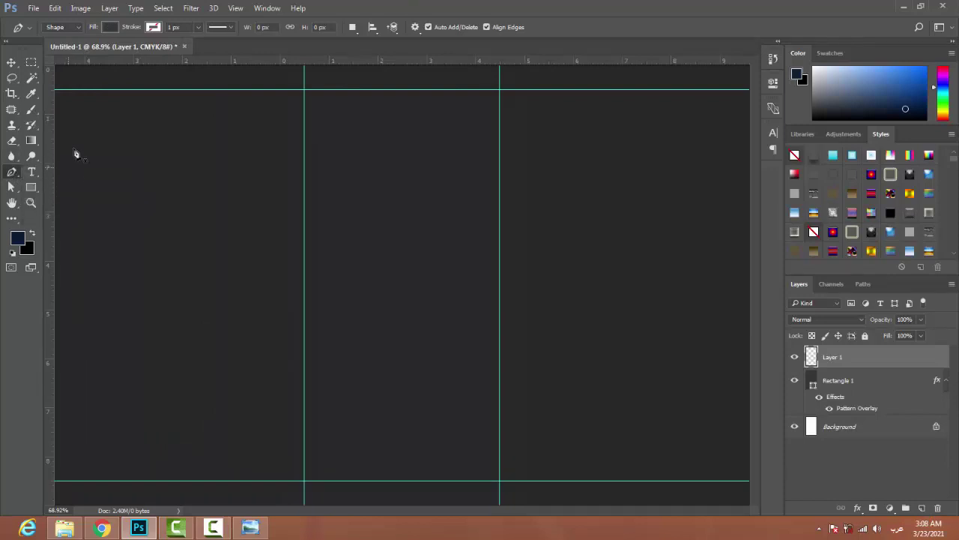
click(110, 27)
click(62, 89)
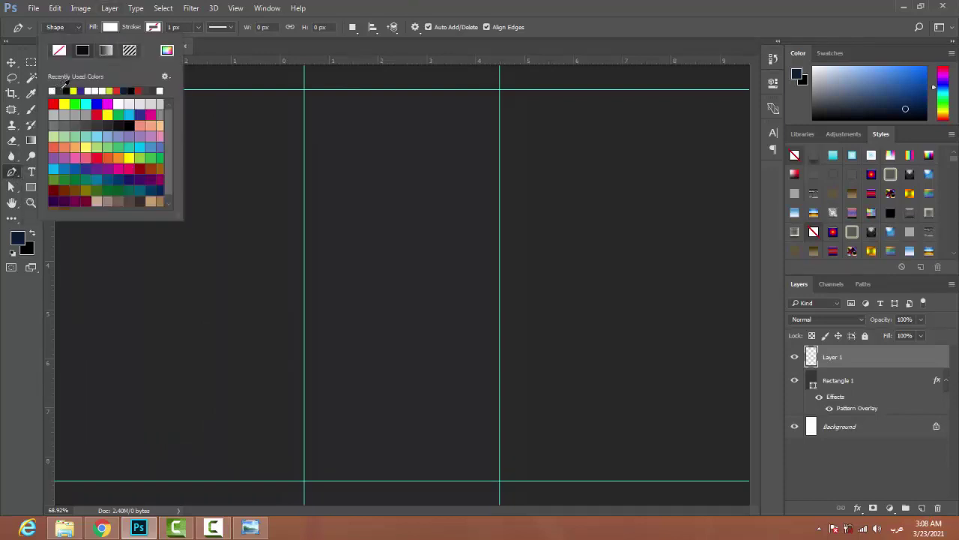
click(120, 108)
click(394, 31)
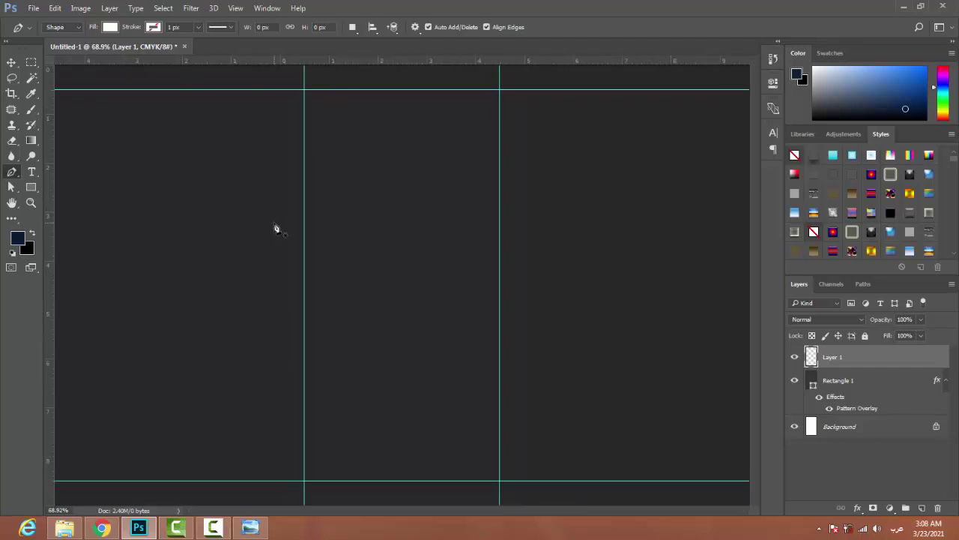
- Place the header's two lower corners and drag the bottom edge into a downward curve
click(275, 225)
scroll(267, 216, up, 1)
scroll(267, 216, up, 2)
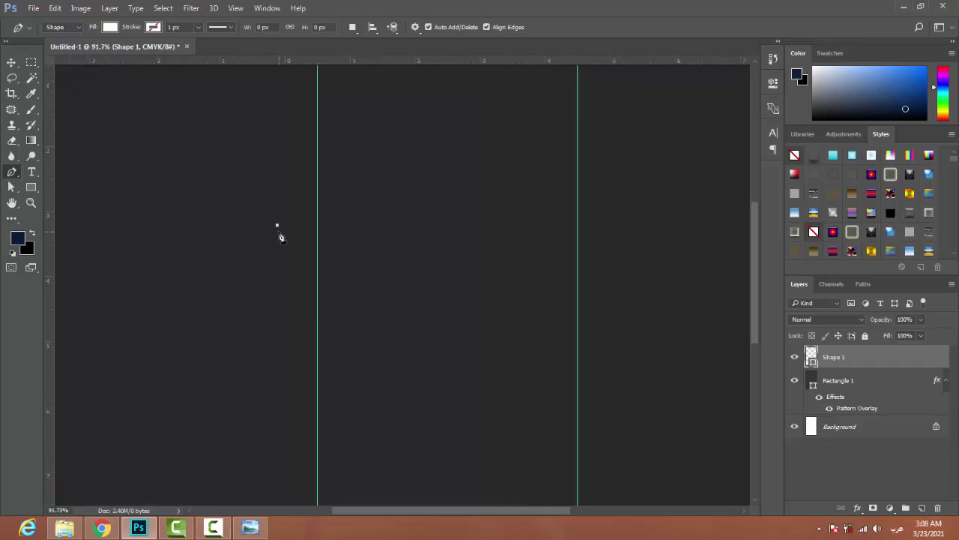
click(628, 224)
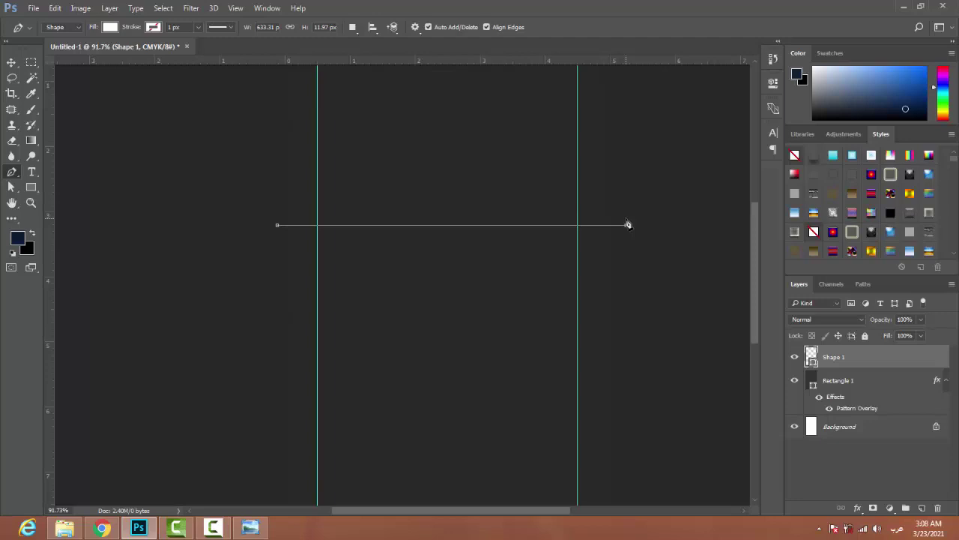
mouse_move(629, 224)
mouse_down()
mouse_move(785, 120)
mouse_move(522, 113)
mouse_up()
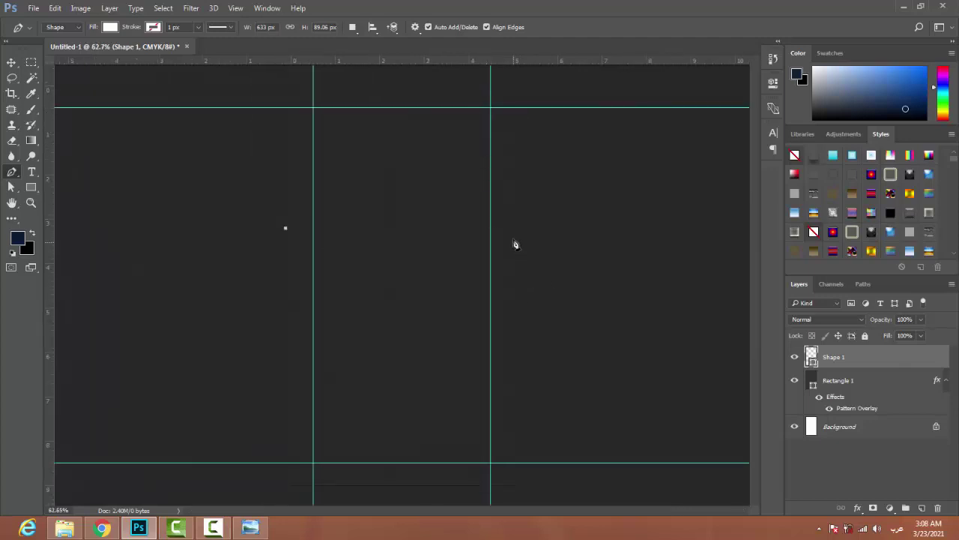
mouse_move(542, 215)
mouse_down()
mouse_move(692, 140)
mouse_move(679, 142)
mouse_up()
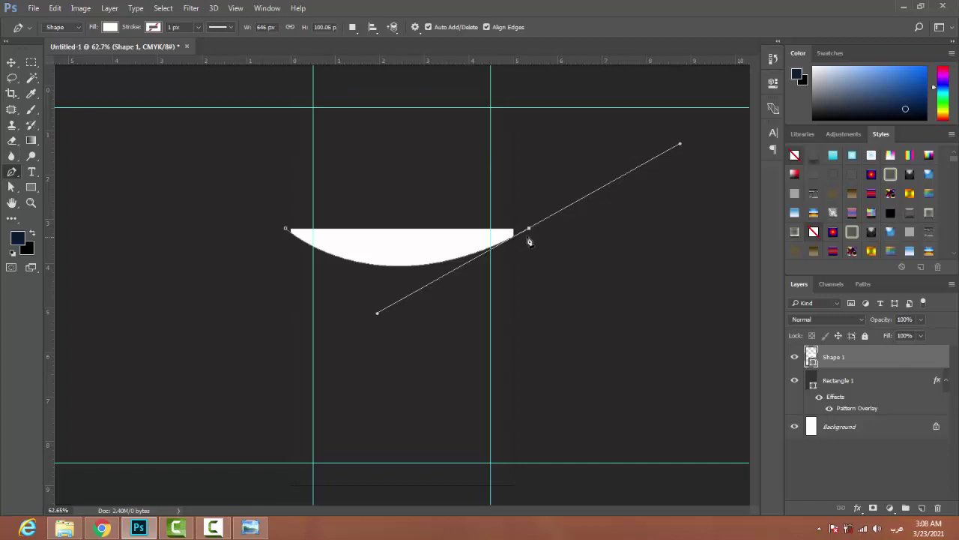
scroll(527, 241, up, 1)
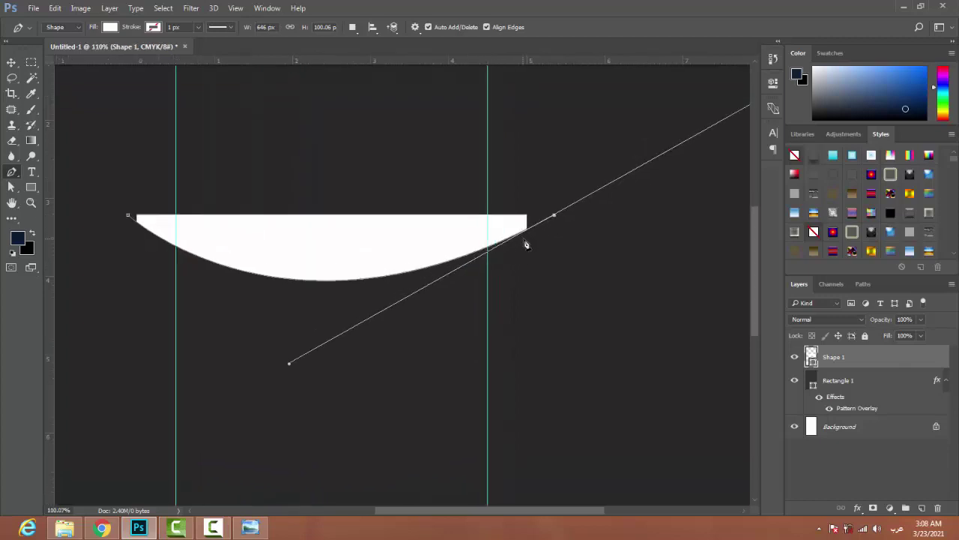
scroll(633, 175, down, 1)
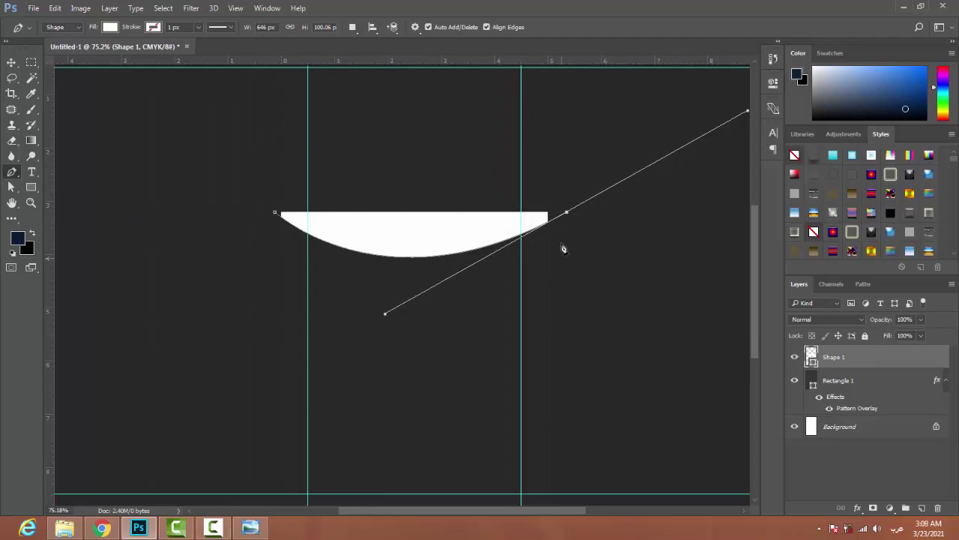
- Break the curve handle, then add top-right and top-left corners to close the white header
key(alt)
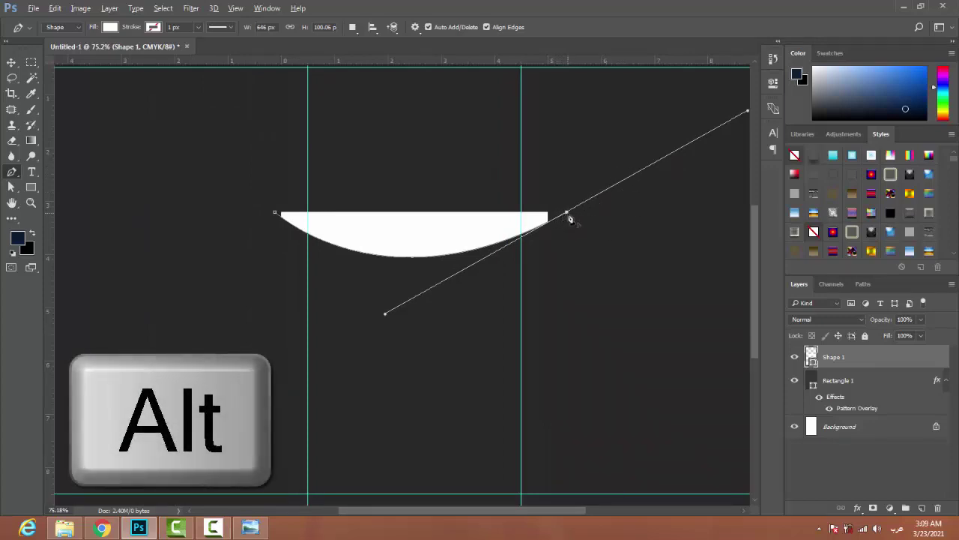
alt+click(568, 214)
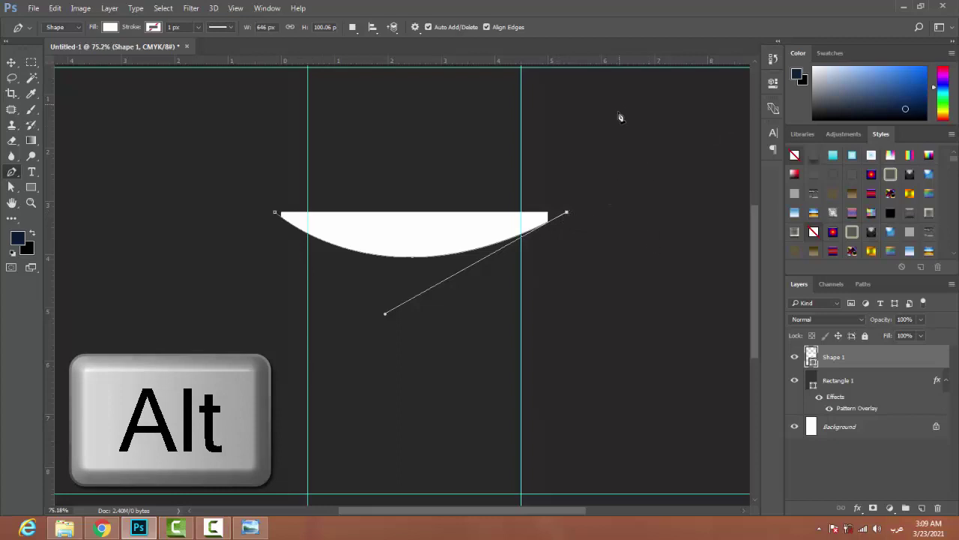
scroll(631, 171, down, 2)
scroll(602, 190, down, 2)
scroll(529, 171, down, 1)
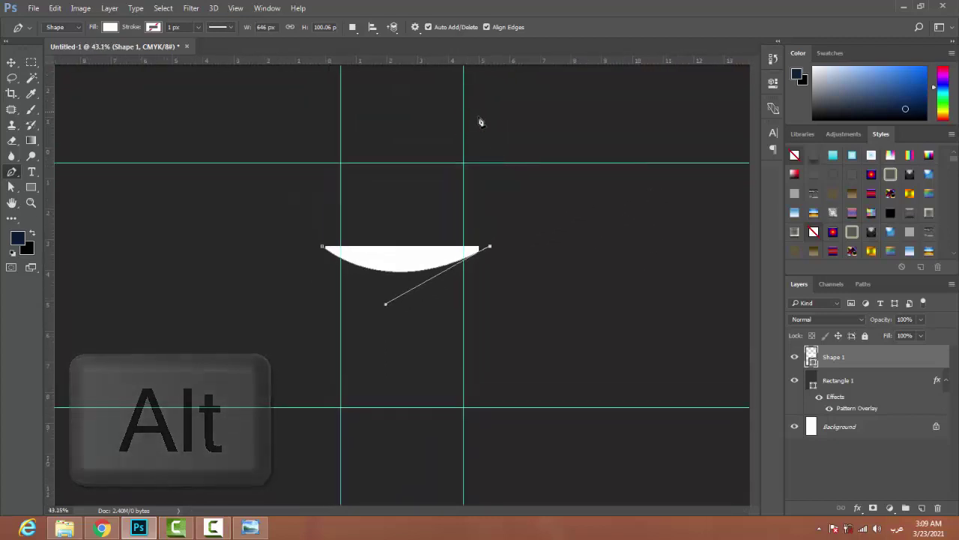
click(491, 139)
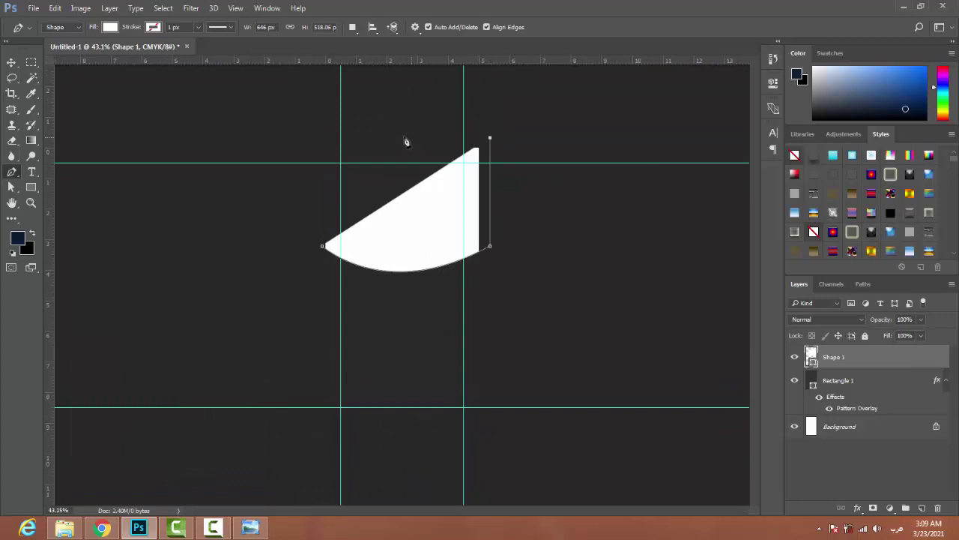
click(322, 137)
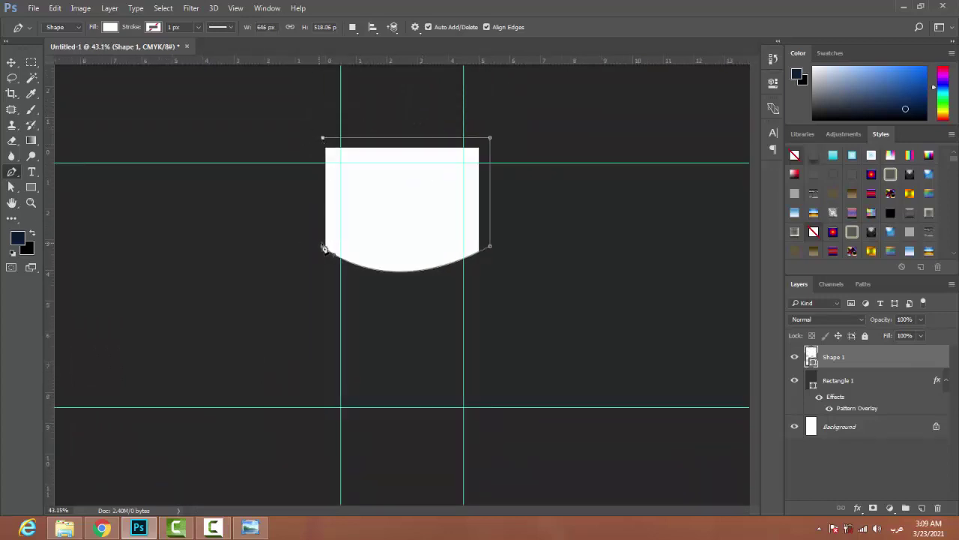
- Select the Background layer to drop the path outline and bring up the reference card image
click(11, 62)
click(874, 429)
scroll(360, 216, up, 3)
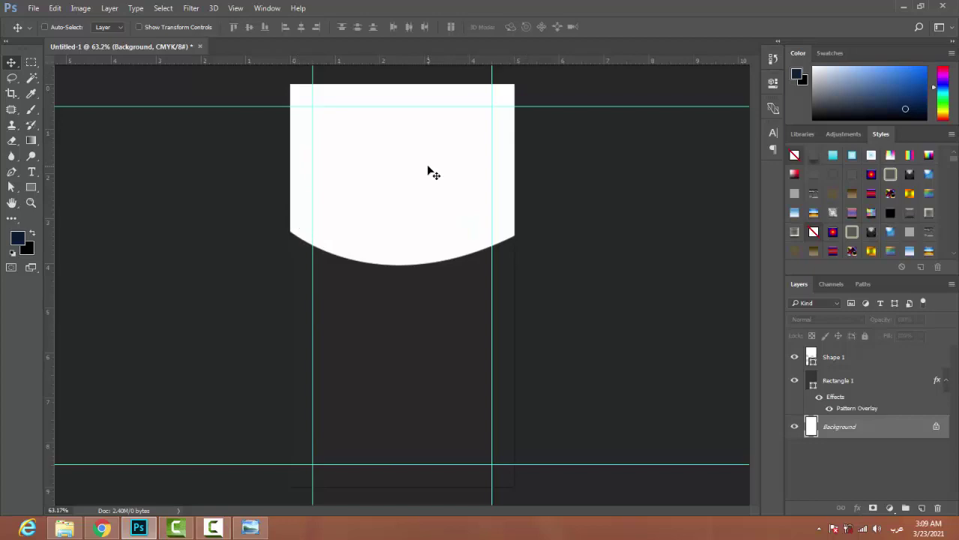
click(251, 527)
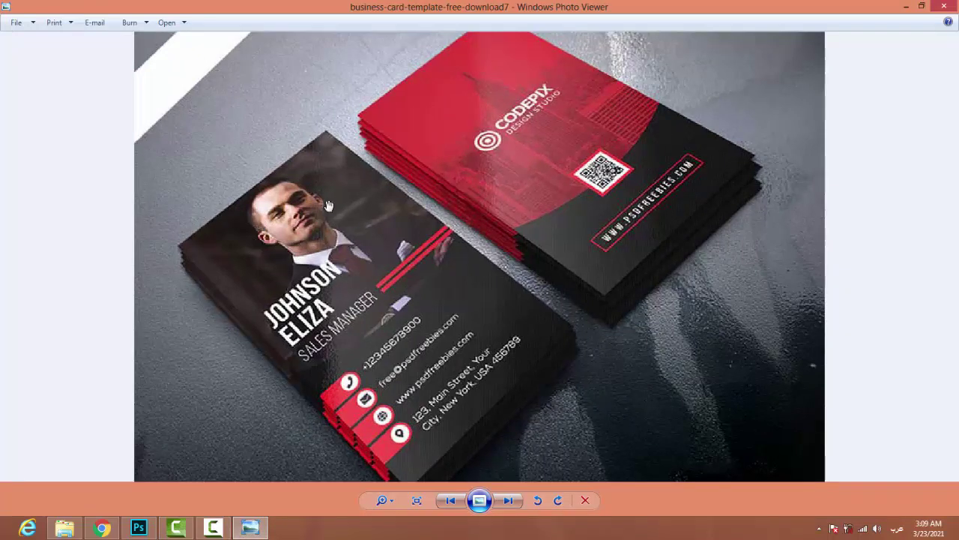
- Minimize the reference image and return to the Photoshop card document
click(247, 532)
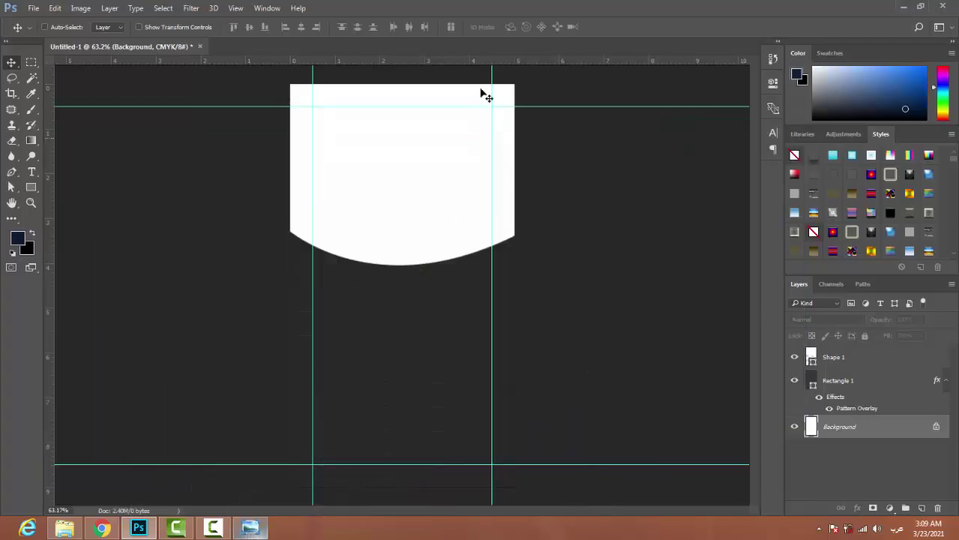
- Place the businessman photo from the images folder as a linked layer above Shape 1
scroll(455, 152, up, 1)
scroll(427, 155, up, 1)
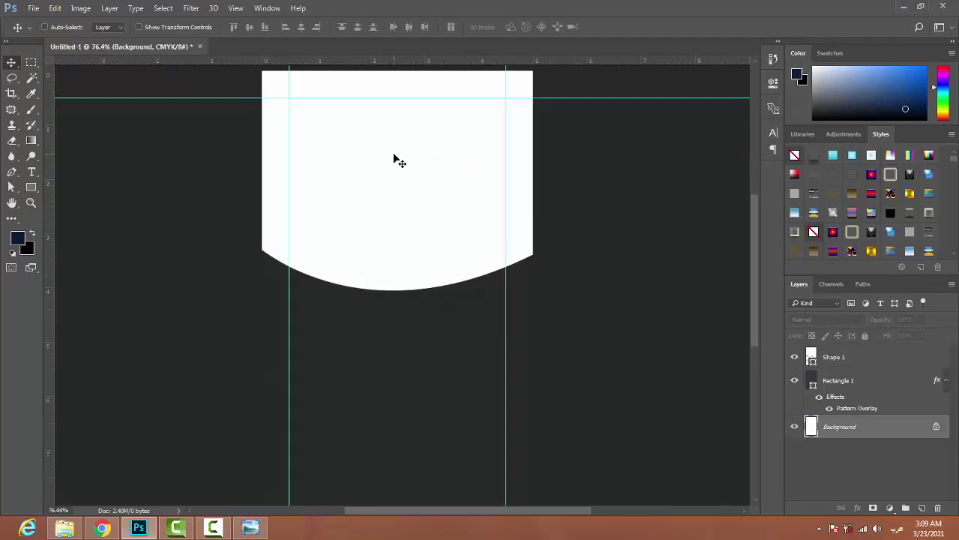
click(850, 353)
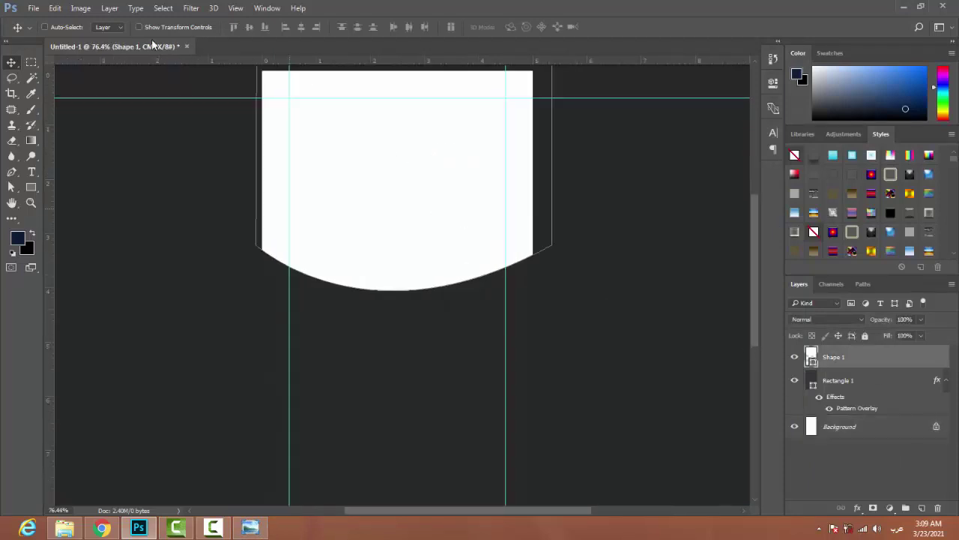
click(33, 7)
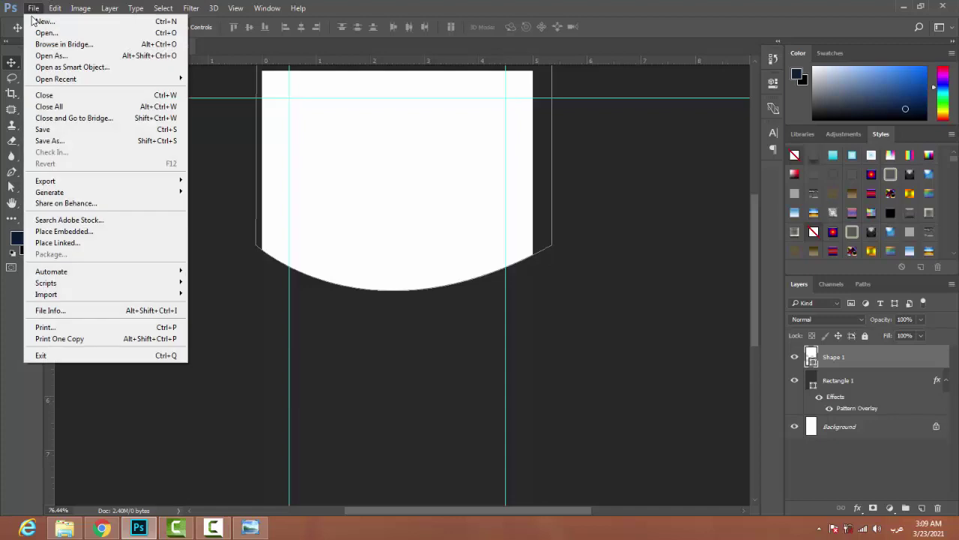
click(75, 242)
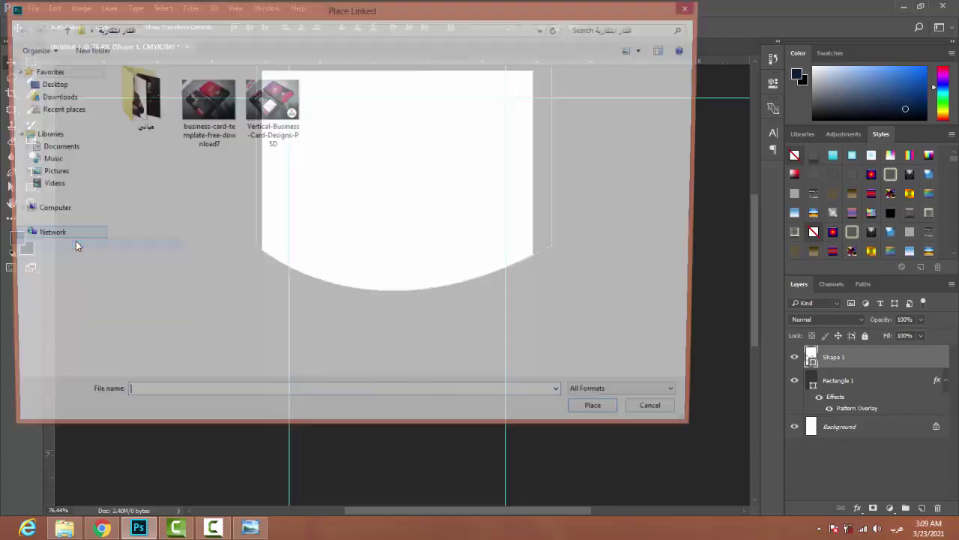
double_click(137, 101)
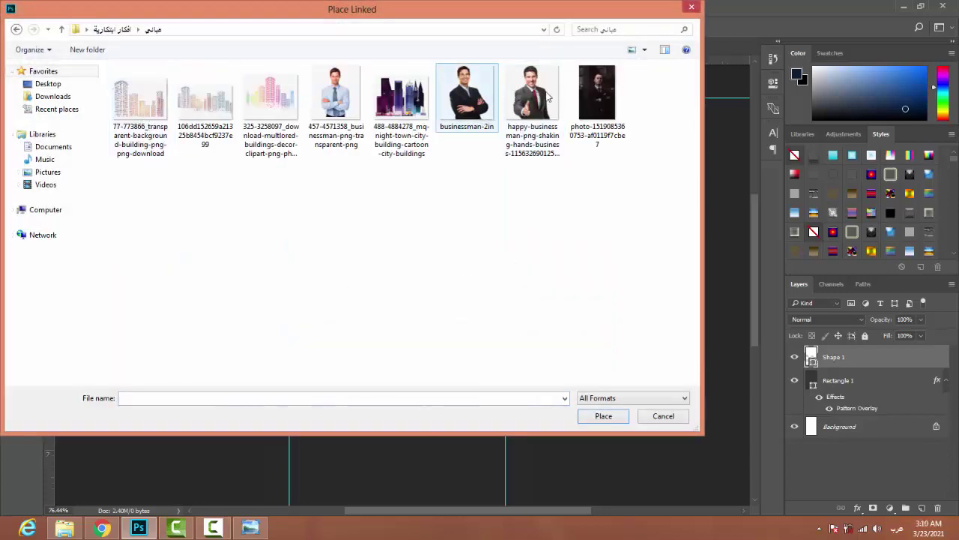
double_click(592, 101)
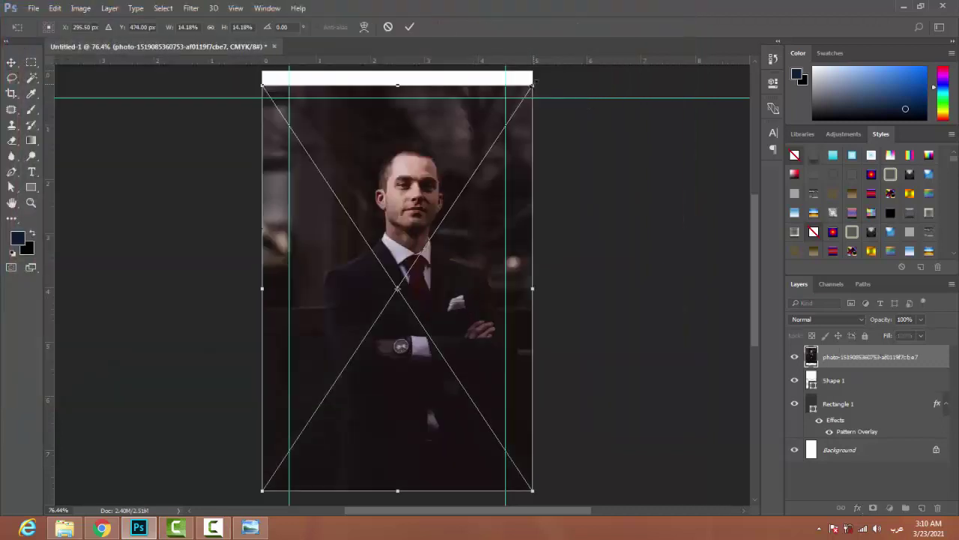
key(Return)
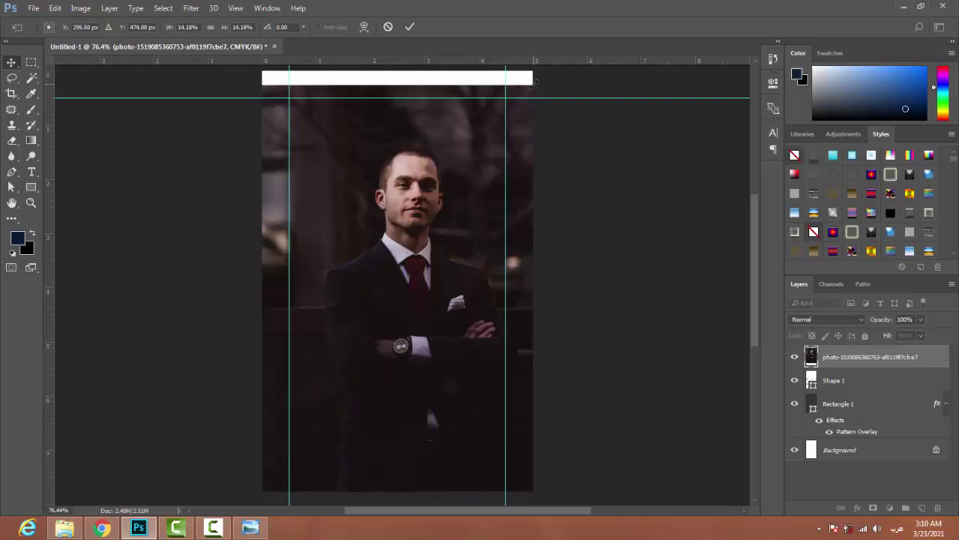
- Toggle the photo and Shape 1 visibility to check the white header beneath
click(793, 360)
click(793, 359)
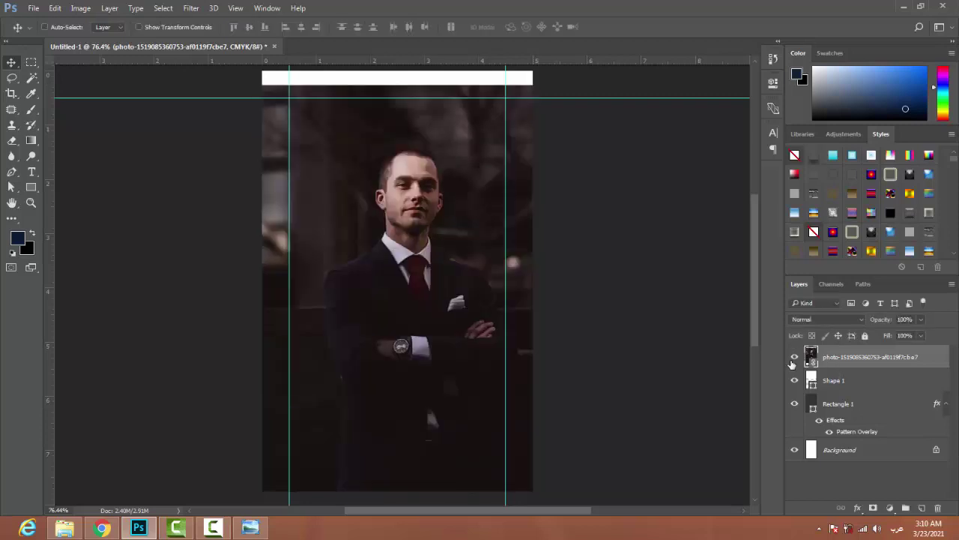
click(793, 360)
click(793, 360)
click(793, 356)
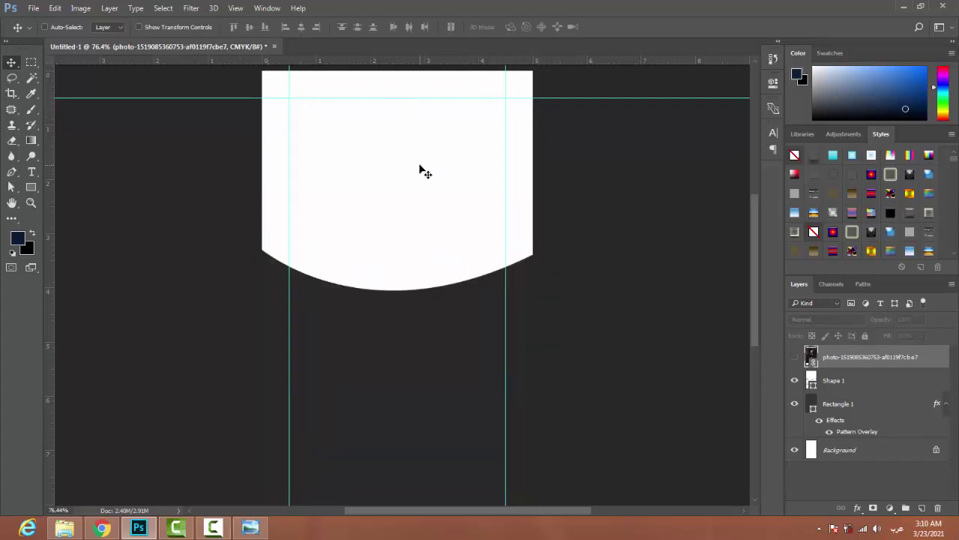
click(794, 358)
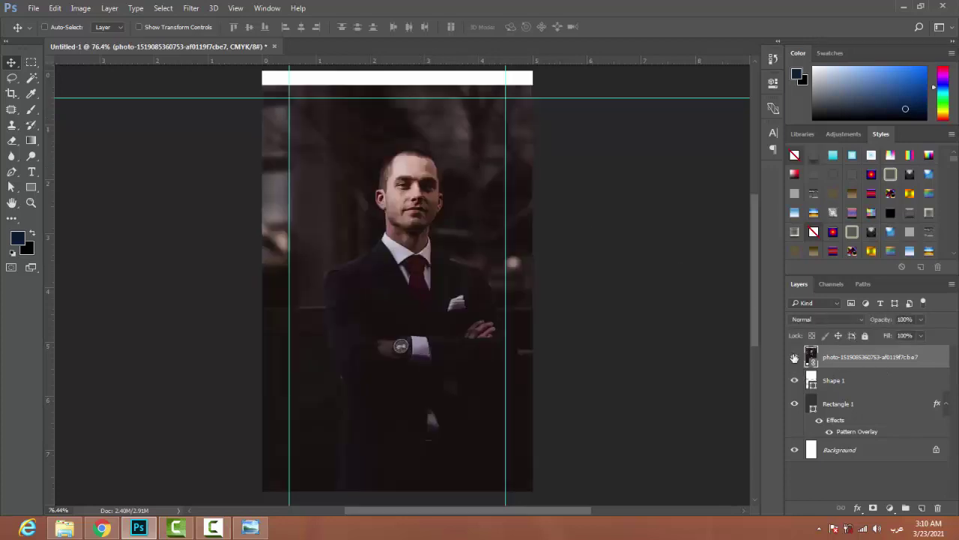
click(794, 358)
click(795, 358)
click(794, 380)
click(794, 381)
click(795, 380)
click(795, 381)
- Clip the photo into the curved header shape and shift it up to fill the header
click(830, 380)
click(835, 363)
alt+click(832, 368)
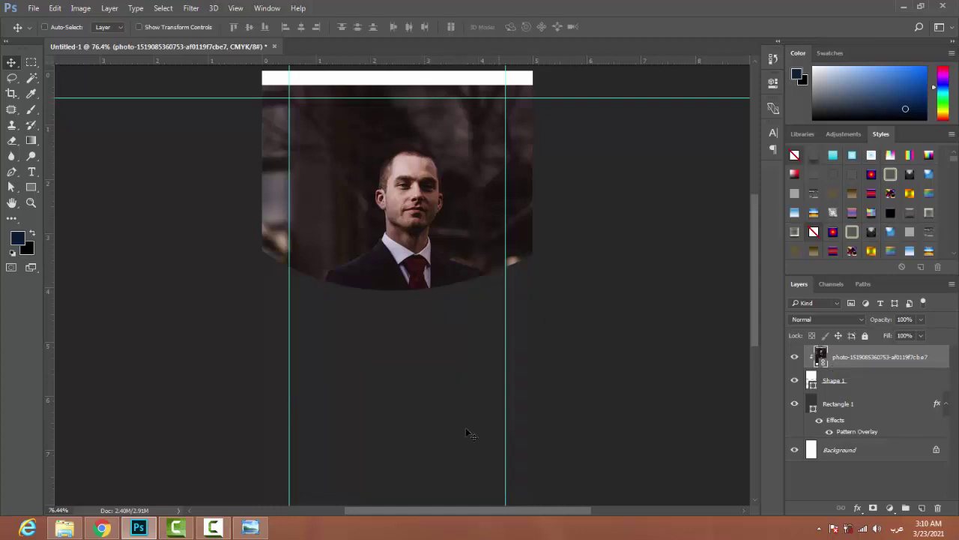
mouse_move(394, 215)
mouse_down()
mouse_move(388, 165)
mouse_move(392, 172)
mouse_up()
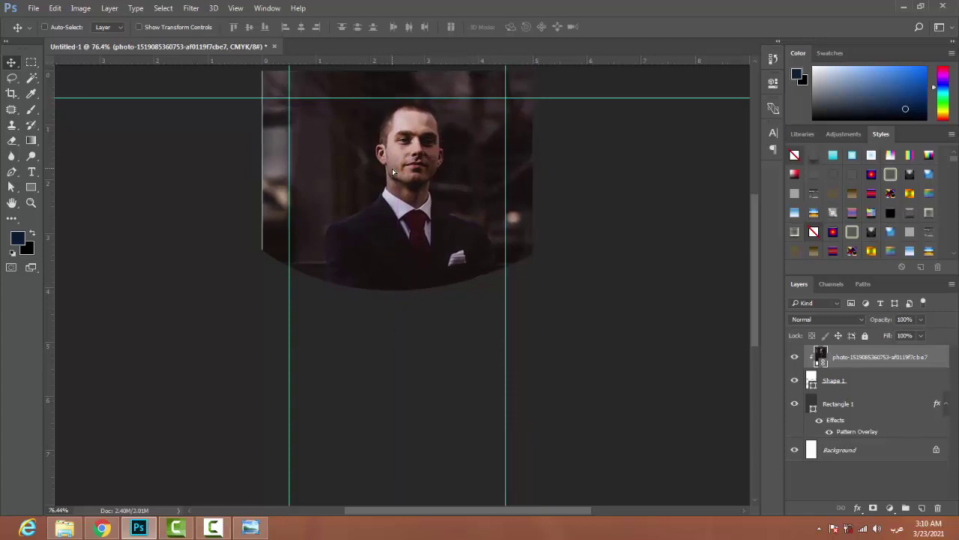
drag(392, 171, 392, 173)
scroll(395, 174, down, 2)
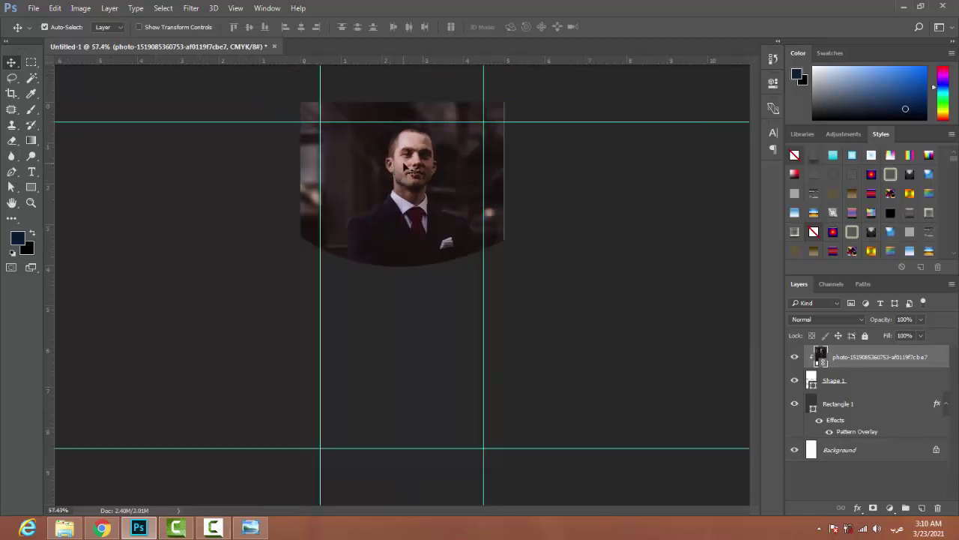
- Enlarge the clipped businessman photo slightly with Free Transform in two passes
key(ctrl+t)
drag(507, 73, 509, 72)
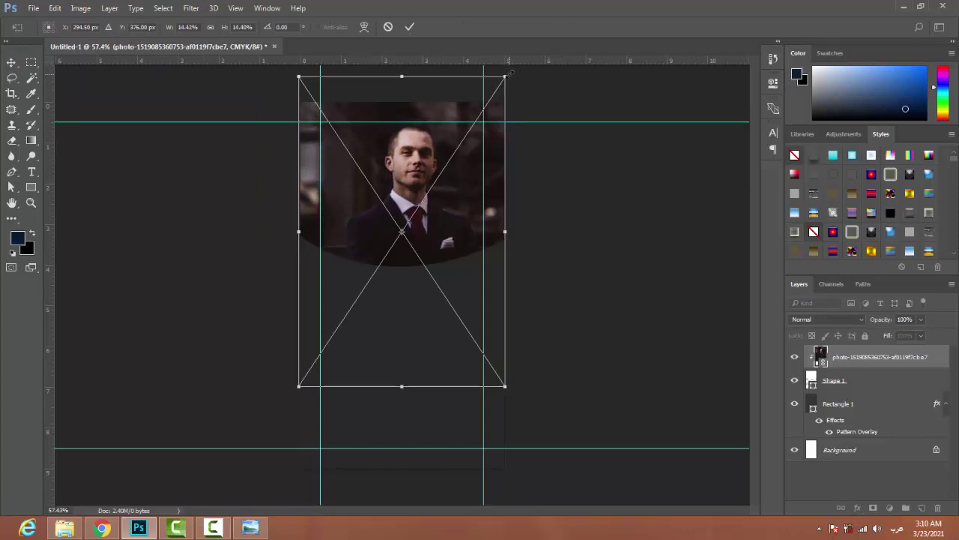
drag(511, 73, 520, 71)
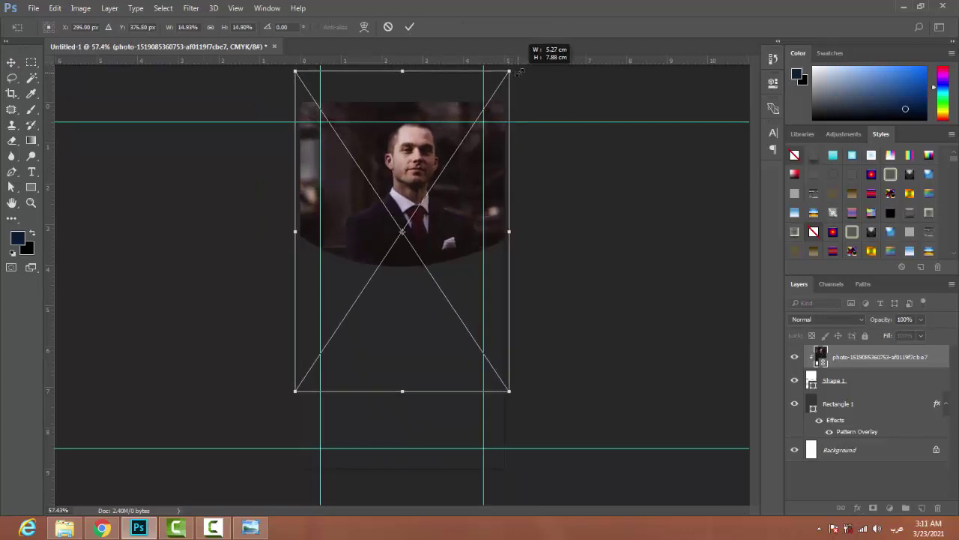
key(Return)
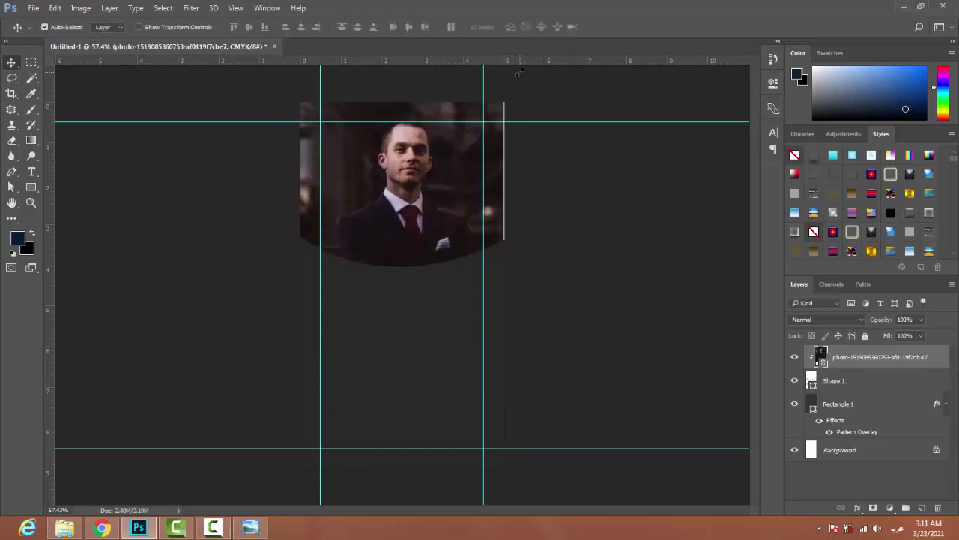
key(ctrl+t)
drag(505, 69, 514, 66)
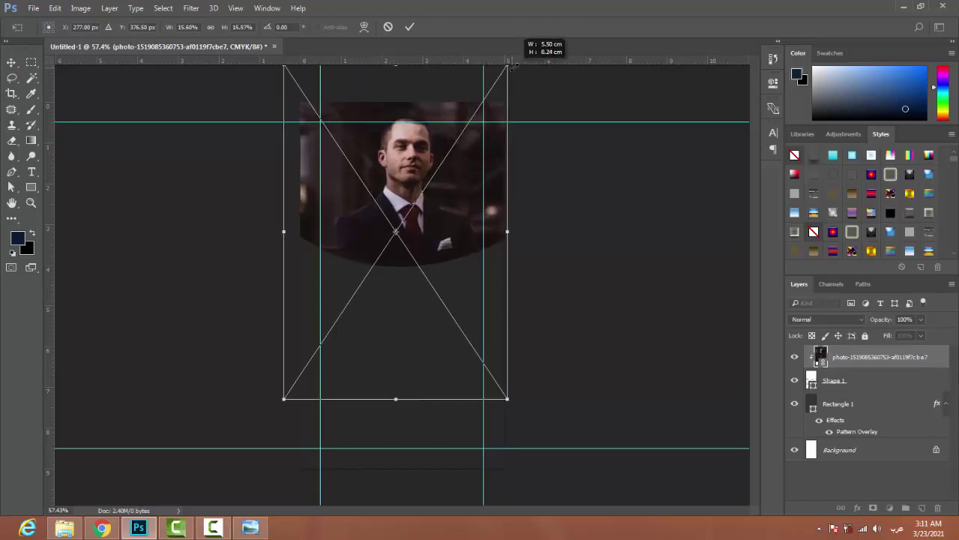
key(Return)
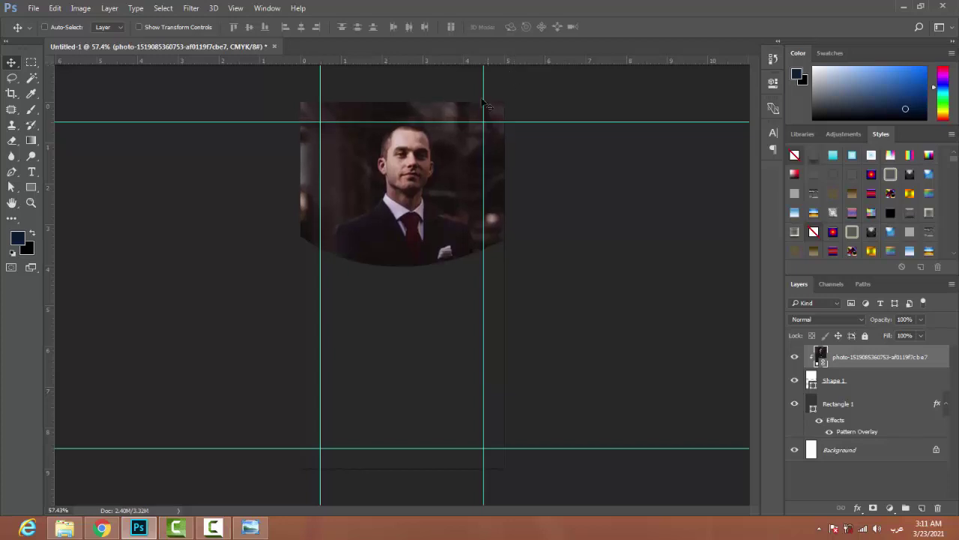
- Hide the guides and check the reference business card image before returning
key(ctrl)
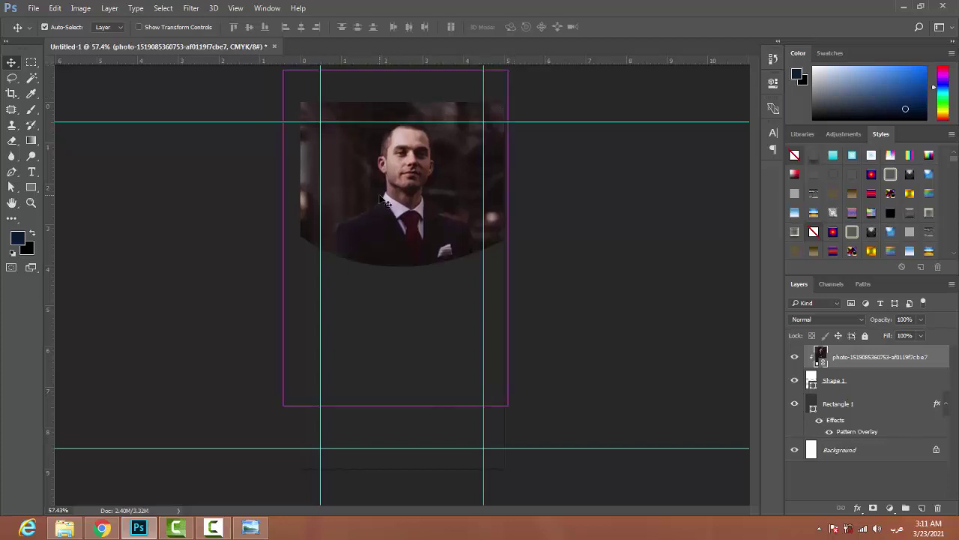
key(ctrl+semicolon)
scroll(471, 286, up, 1)
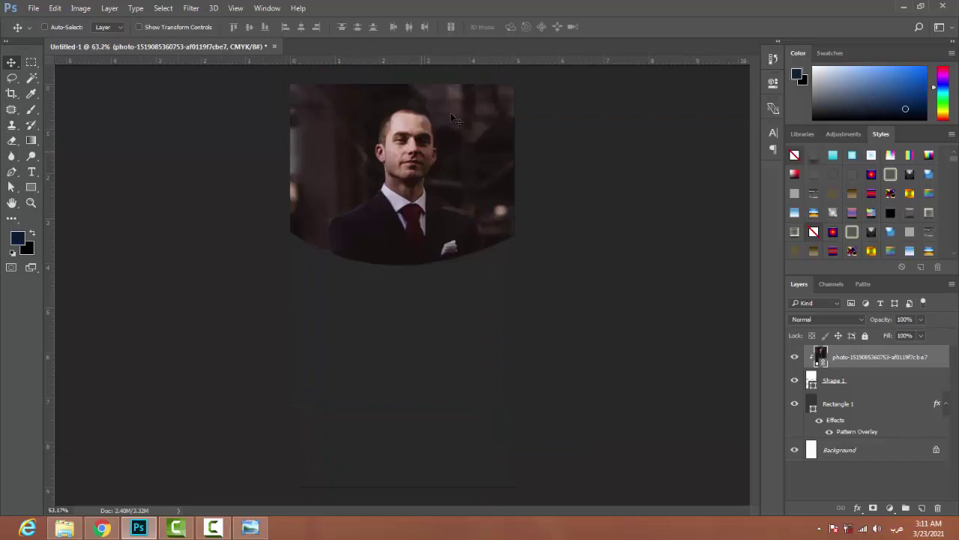
scroll(347, 128, up, 1)
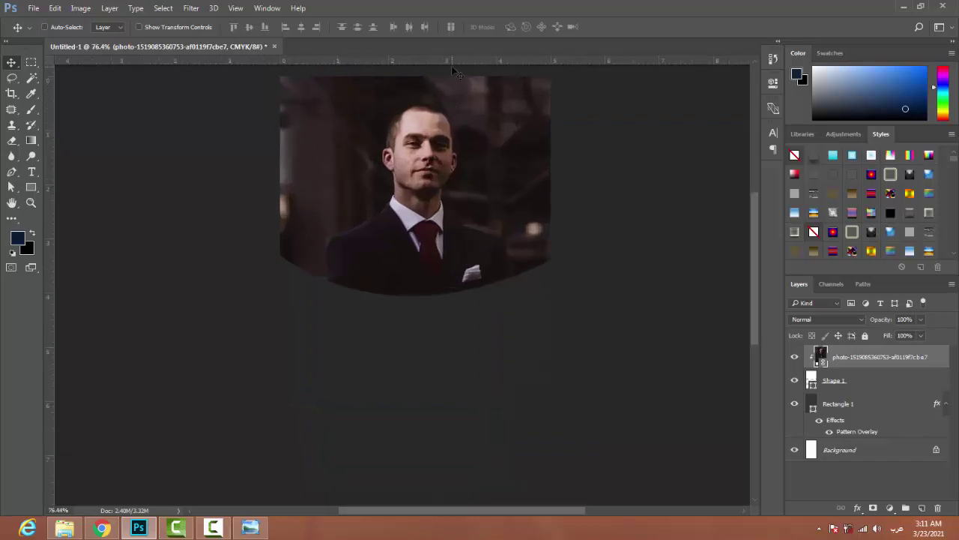
click(251, 528)
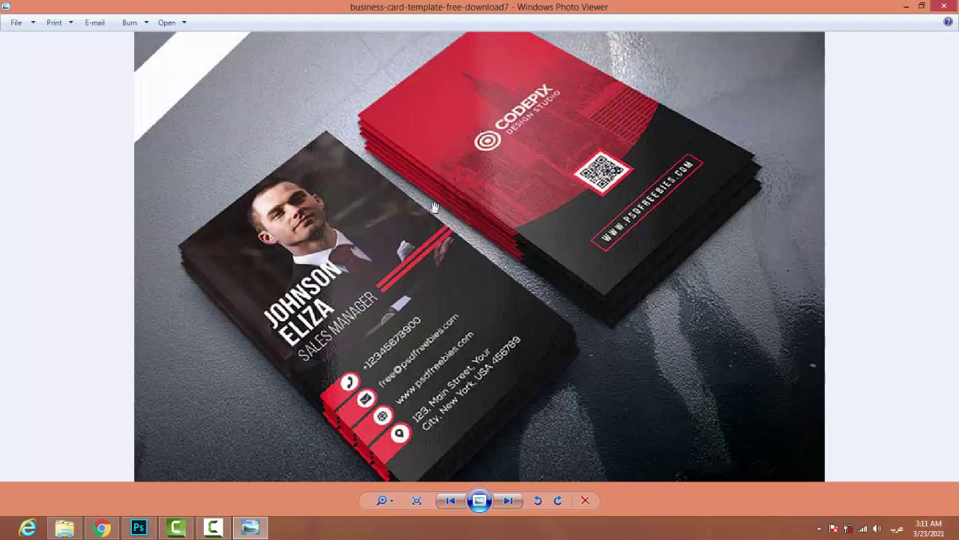
click(245, 530)
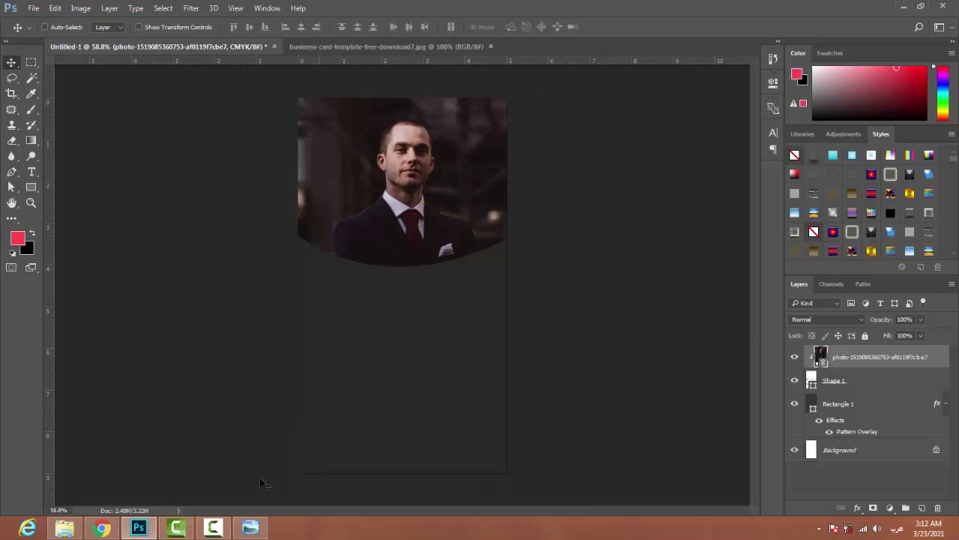
- Choose the standard Pen Tool, set its shape fill to red, and add an empty Layer 1
scroll(292, 314, up, 1)
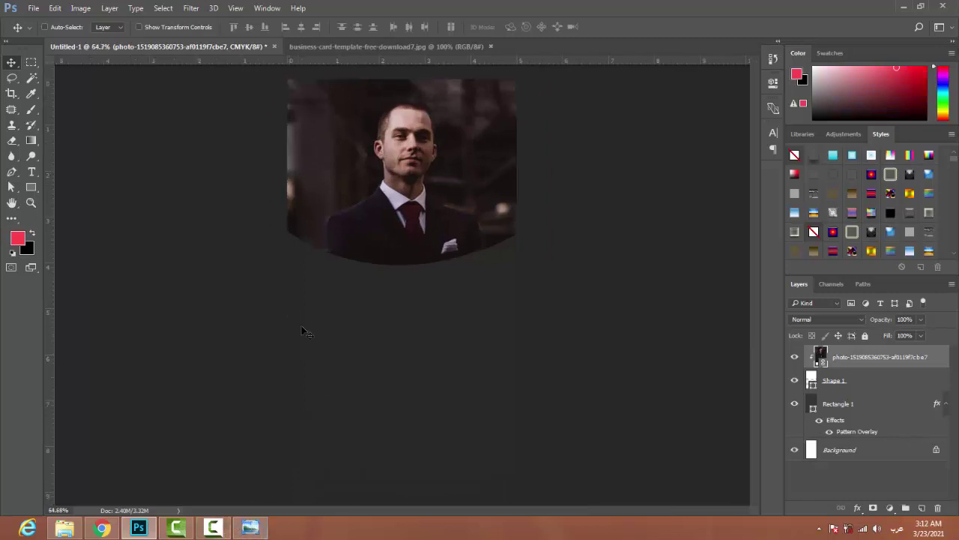
scroll(307, 326, down, 1)
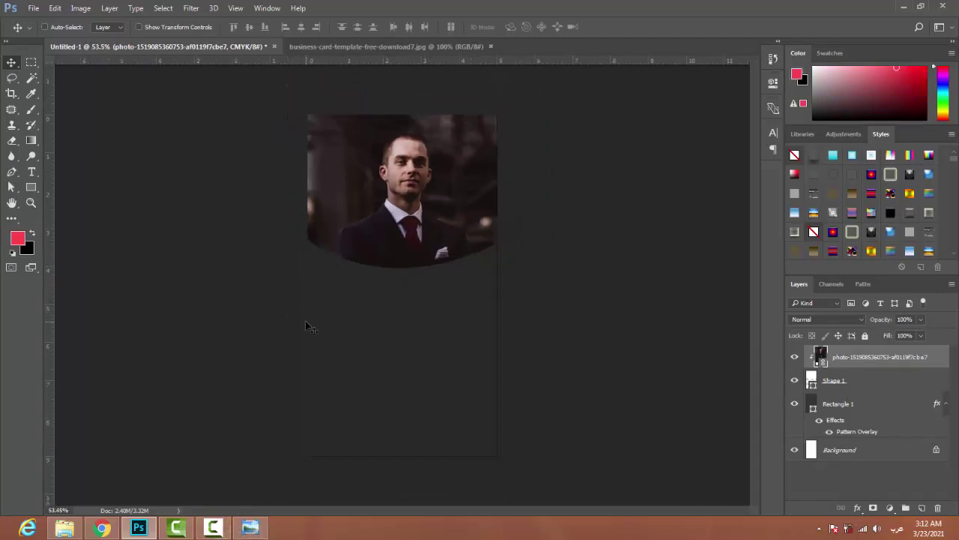
click(11, 172)
key(ctrl+plus)
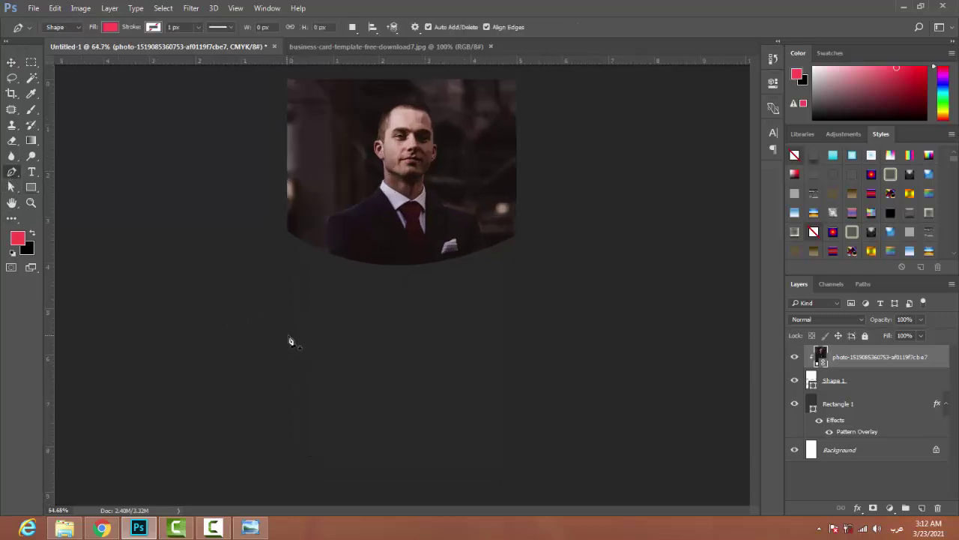
right_click(11, 171)
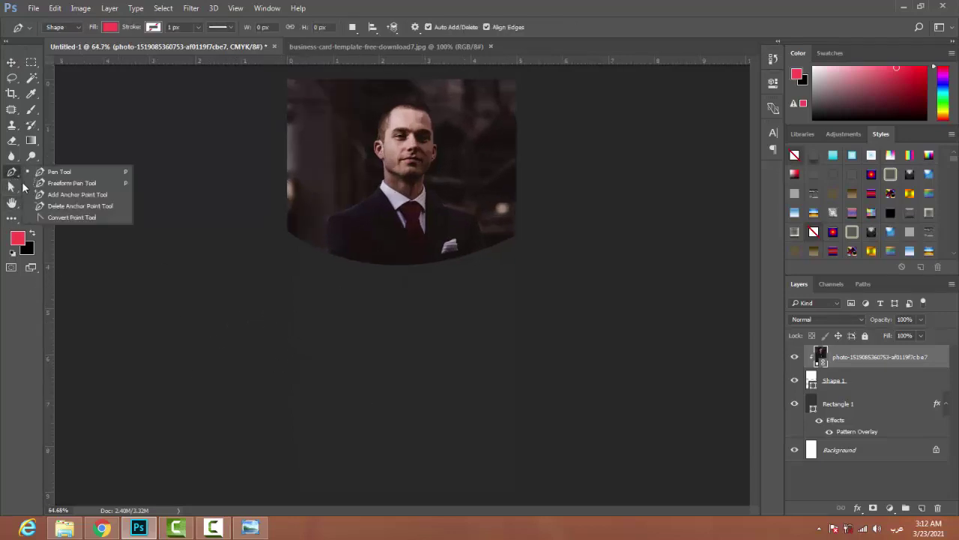
click(69, 174)
click(111, 27)
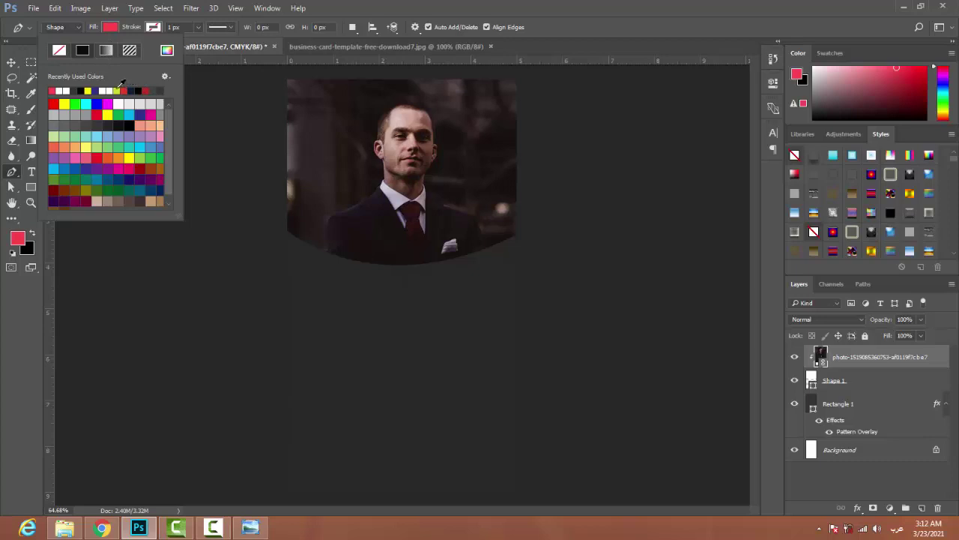
click(124, 91)
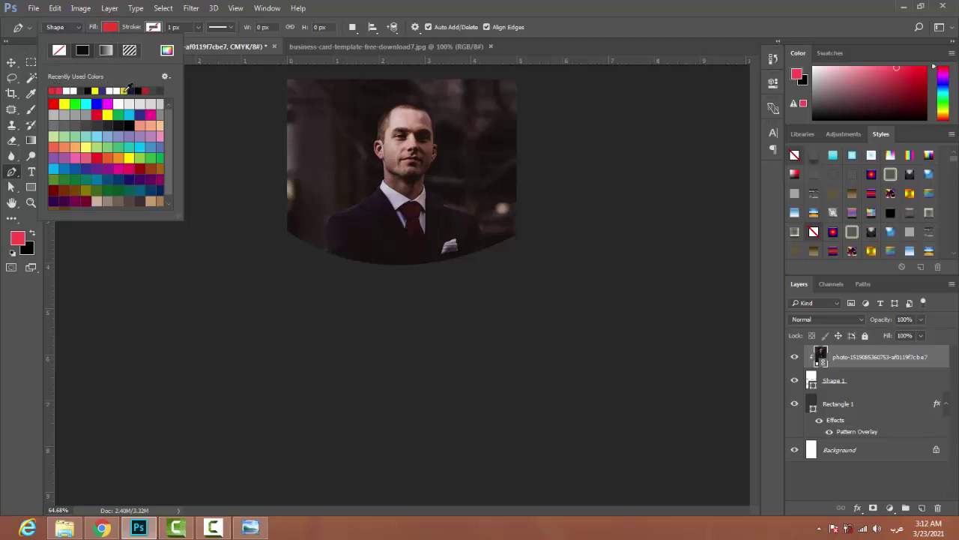
key(Return)
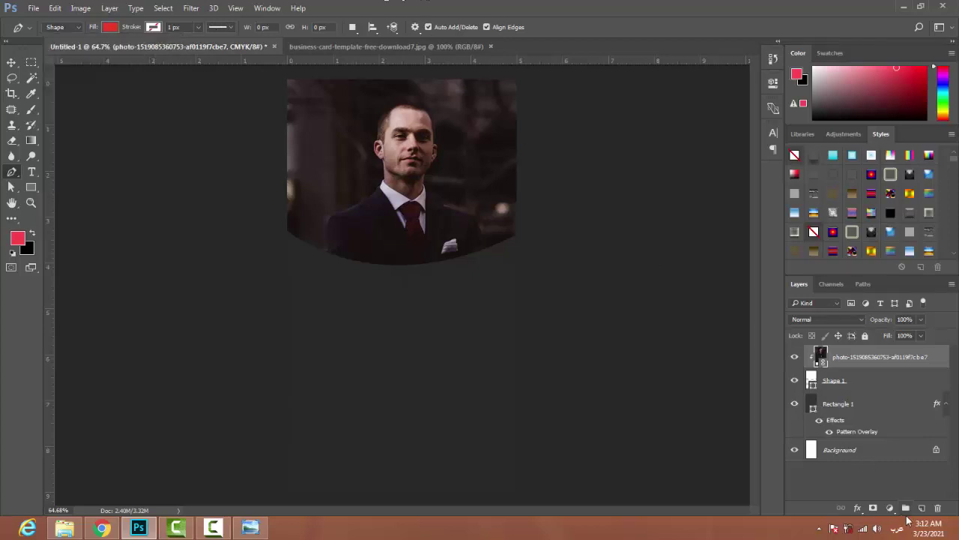
click(922, 509)
scroll(409, 374, up, 1)
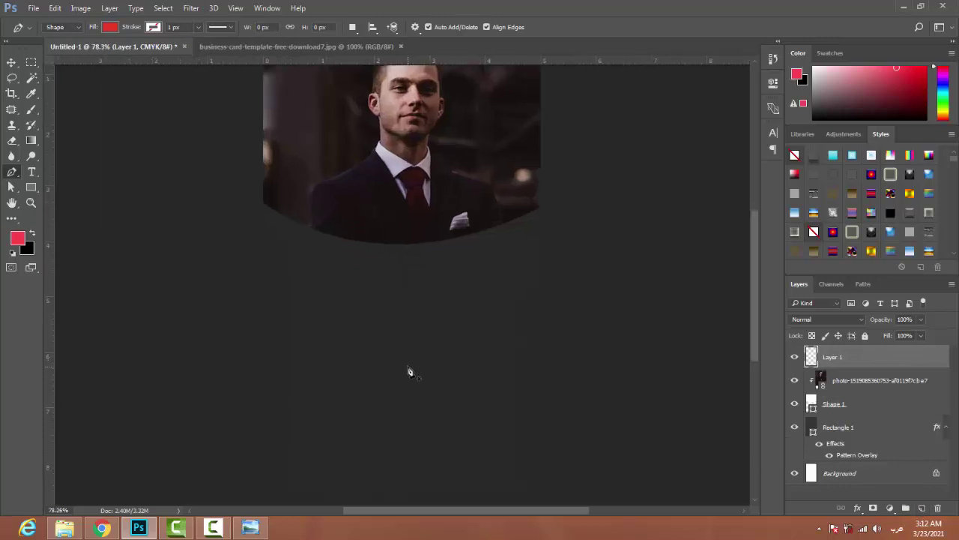
- Draw the red tab Shape 2 with a straight left edge and a rounded right end
click(262, 296)
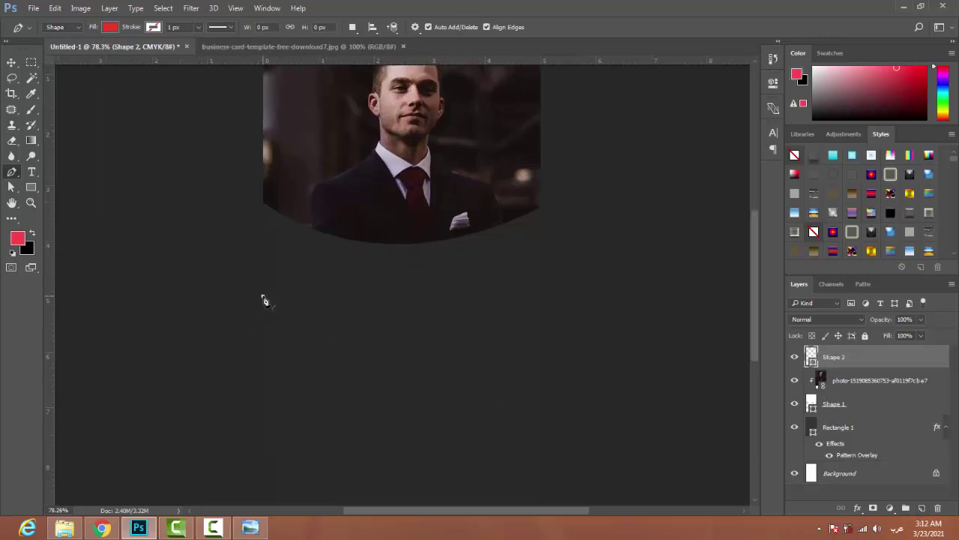
click(350, 297)
click(351, 328)
drag(352, 329, 332, 343)
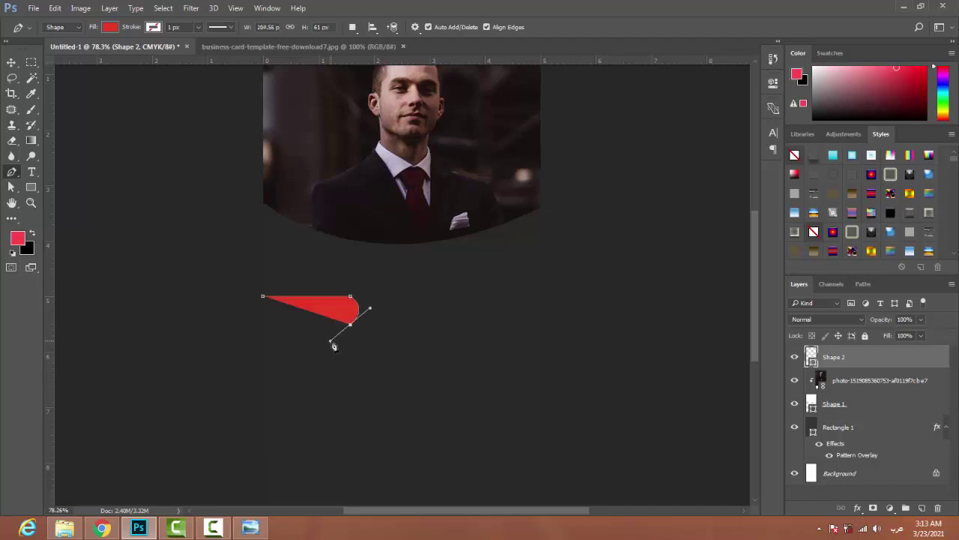
scroll(345, 319, up, 4)
scroll(356, 326, up, 1)
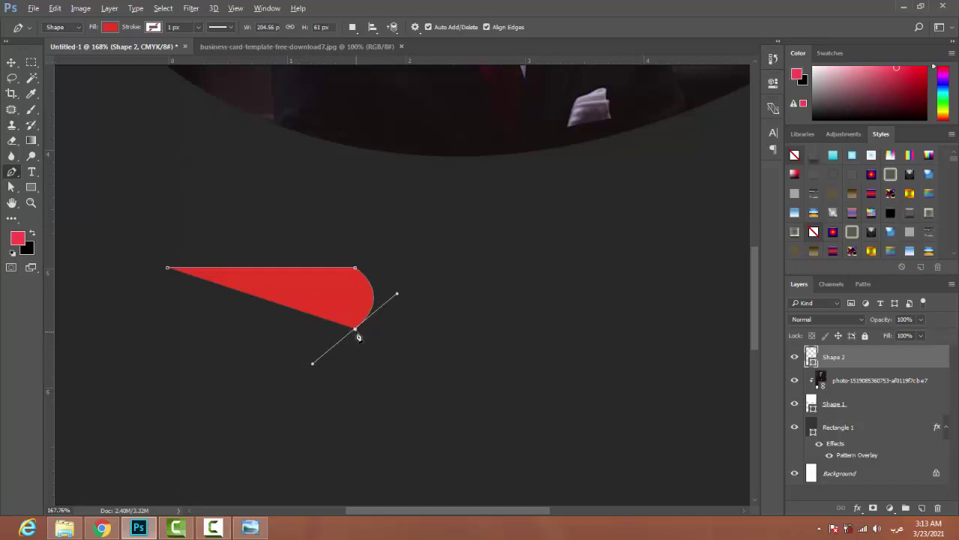
click(167, 327)
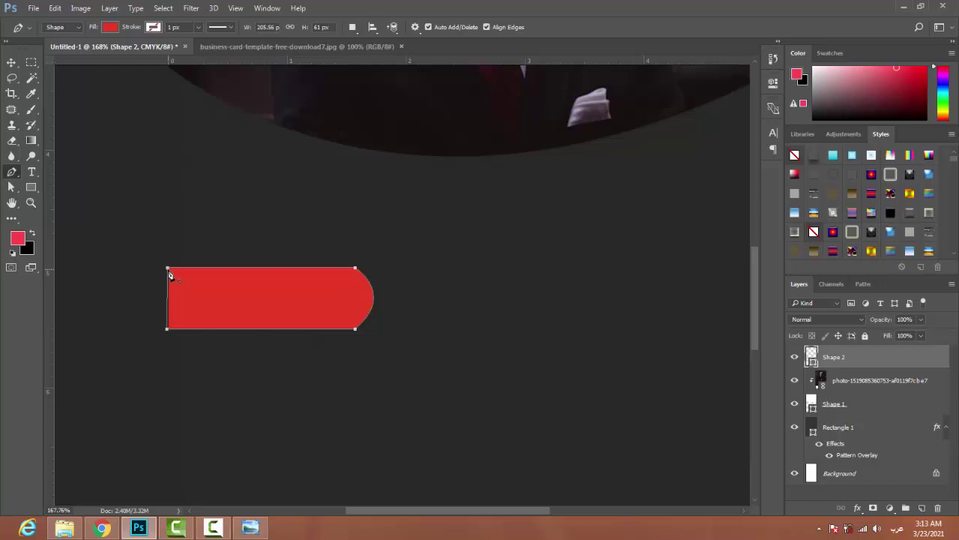
click(11, 62)
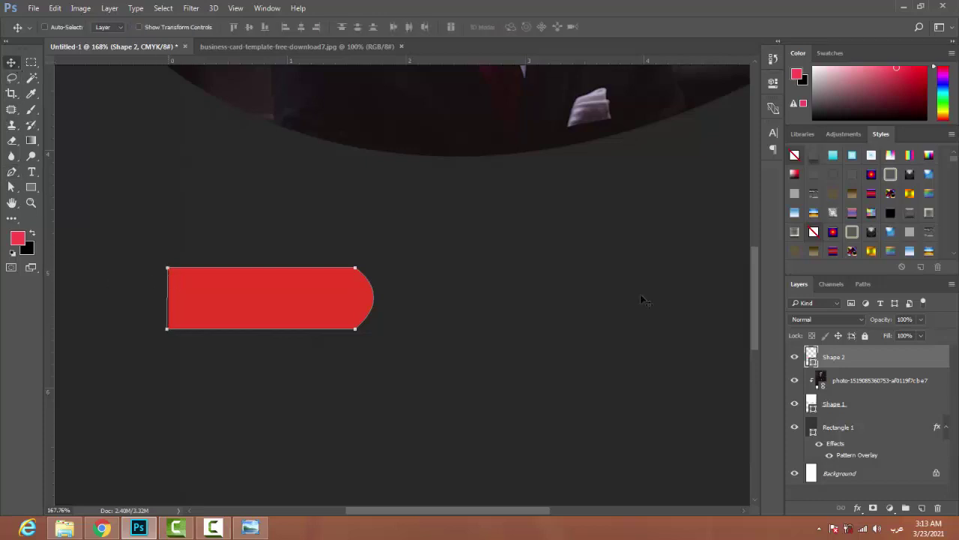
- Select the red tab's layer and nudge the tab slightly to the left
click(853, 381)
scroll(314, 371, down, 1)
scroll(320, 385, down, 1)
scroll(328, 358, down, 2)
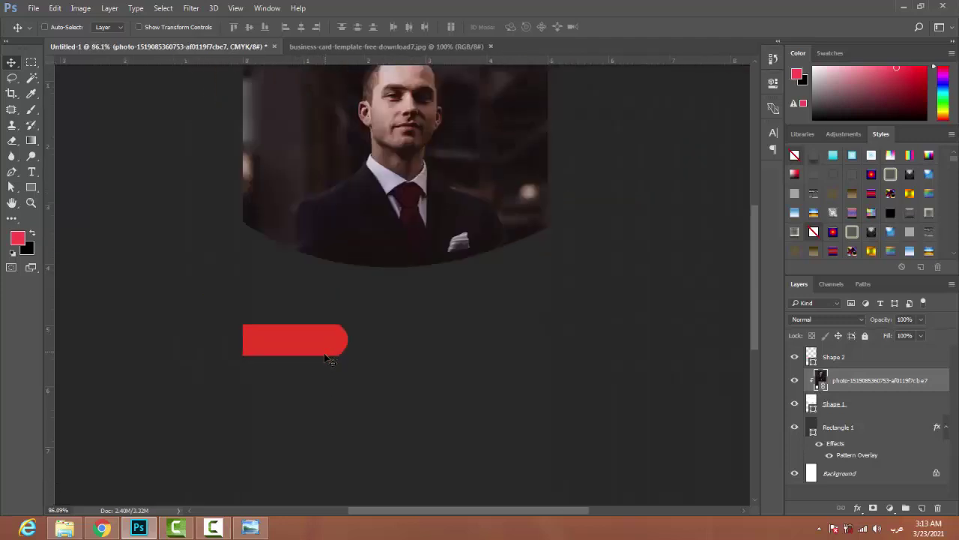
scroll(326, 354, down, 2)
scroll(329, 348, up, 1)
scroll(334, 341, up, 1)
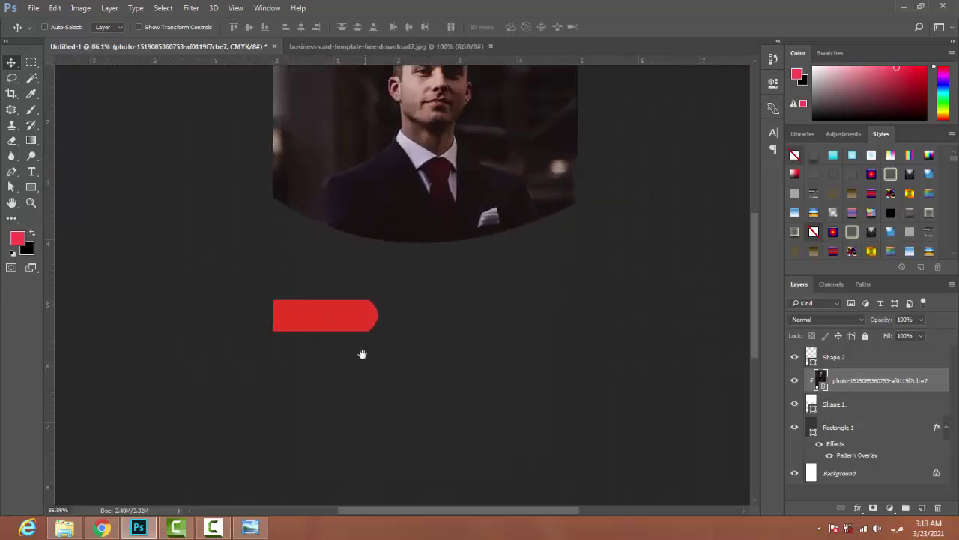
drag(361, 353, 362, 298)
scroll(363, 298, up, 1)
scroll(375, 306, up, 1)
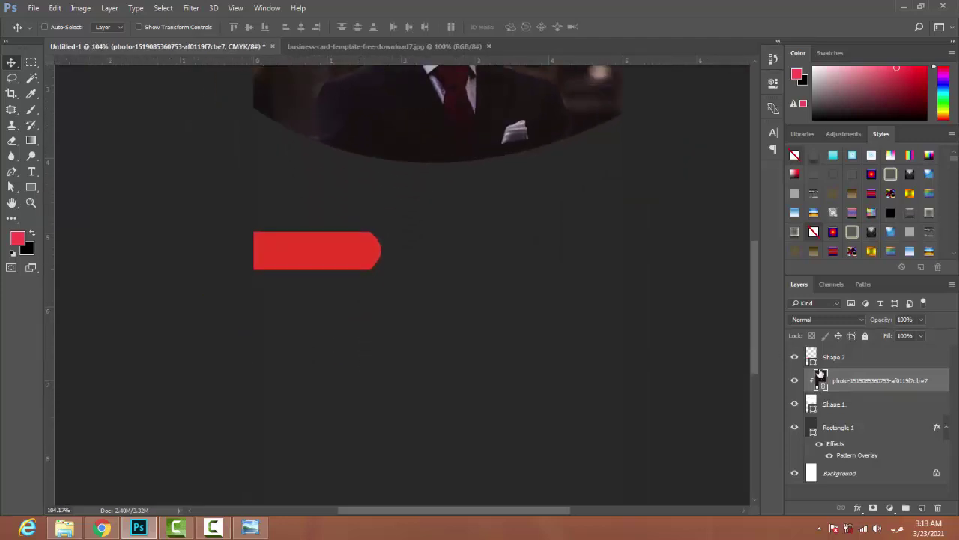
click(838, 357)
mouse_move(346, 262)
mouse_down()
mouse_move(321, 260)
mouse_move(329, 260)
mouse_up()
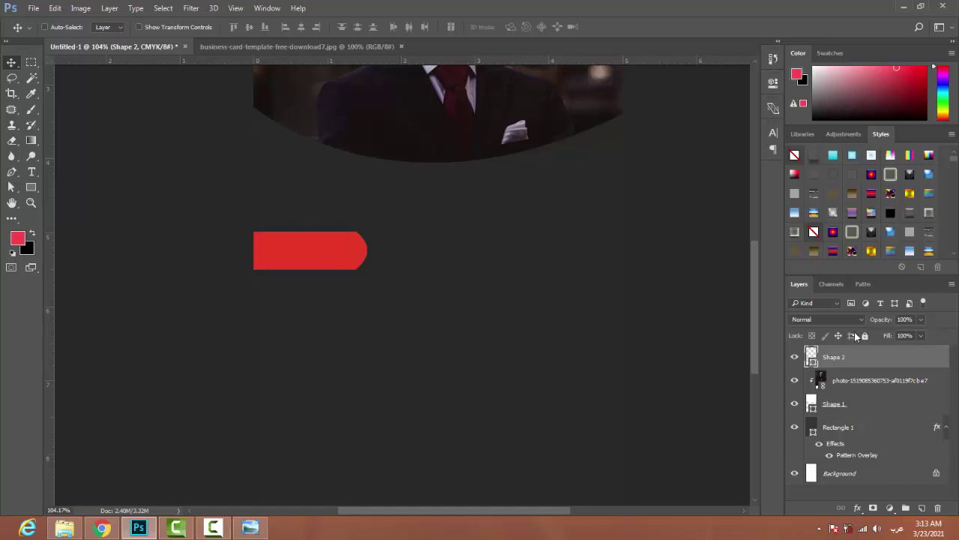
- Duplicate the red tab layer and move the copy 0.64 cm below the original
click(795, 358)
click(794, 359)
click(793, 360)
key(ctrl+j)
click(793, 359)
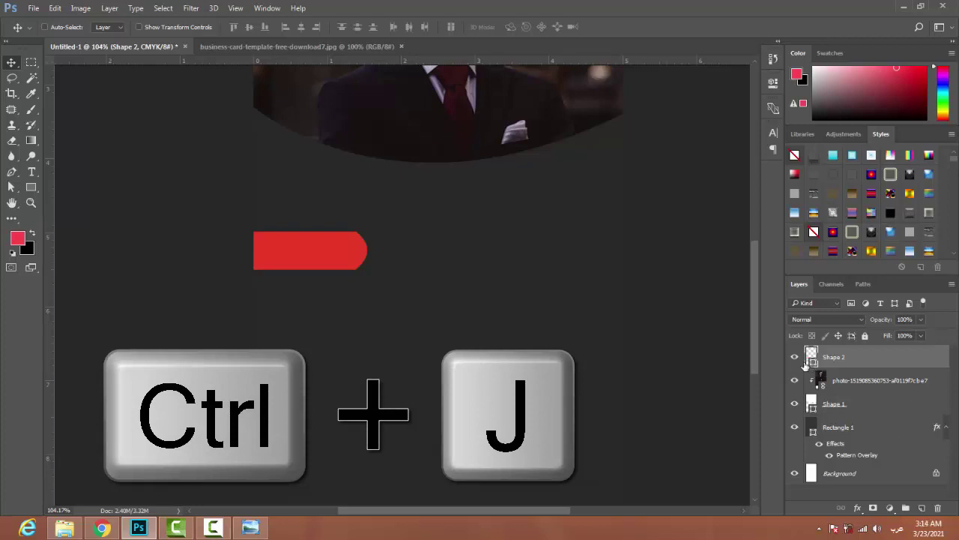
drag(825, 362, 920, 507)
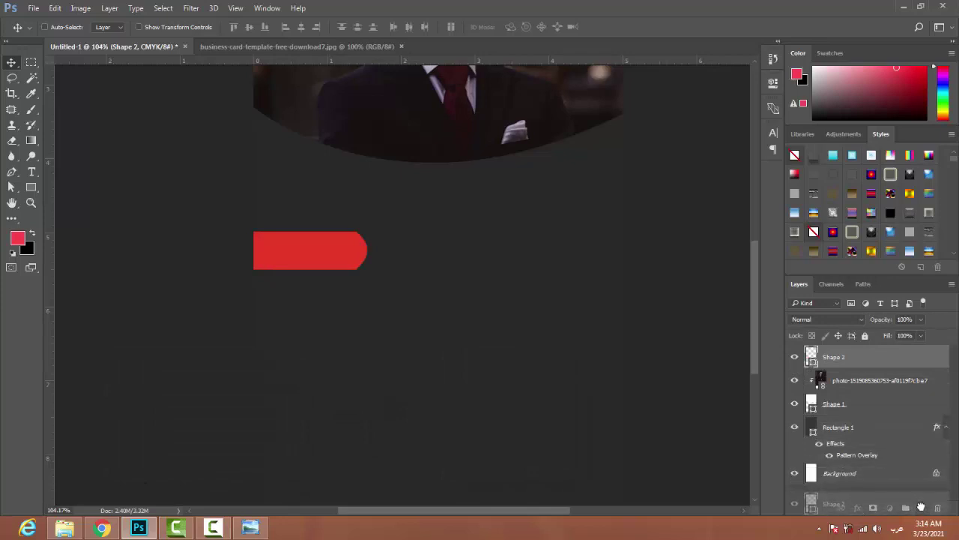
drag(921, 506, 922, 508)
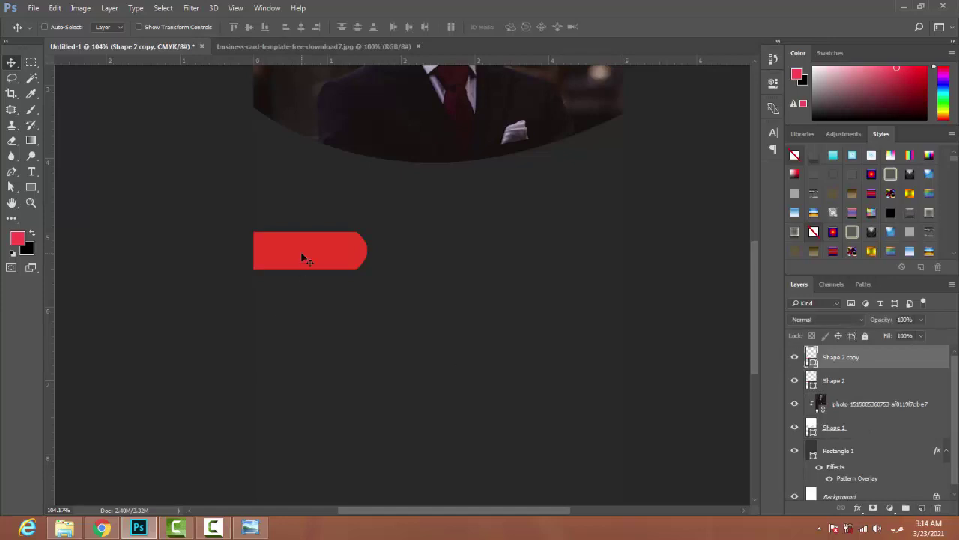
drag(302, 264, 299, 304)
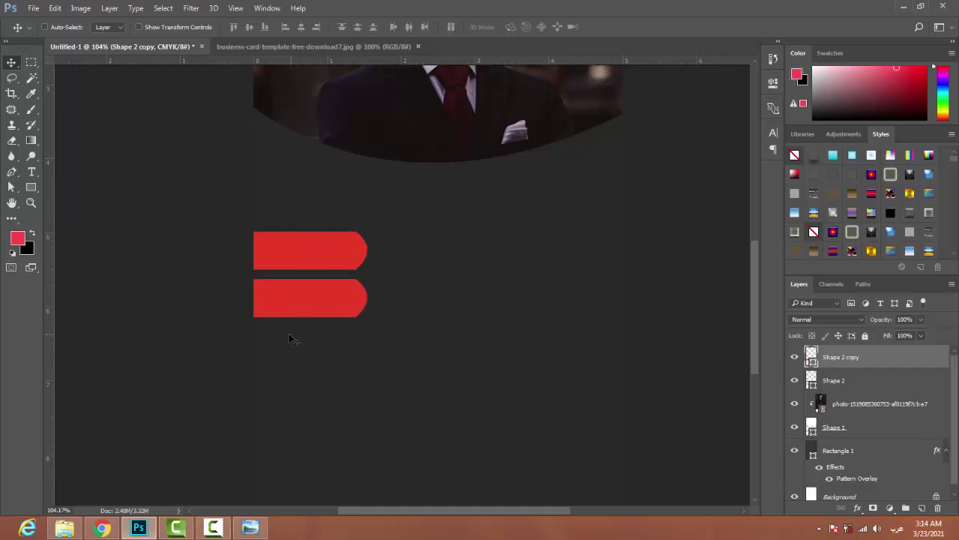
- Show the guides and add a vertical guide along the tabs' right edge
key(ctrl+semicolon)
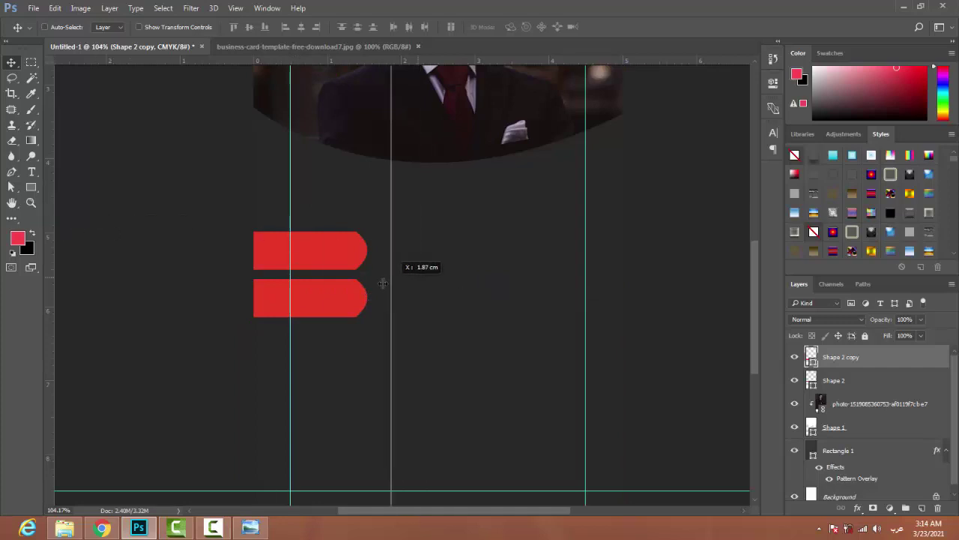
drag(49, 234, 369, 273)
scroll(341, 304, up, 2)
scroll(363, 303, up, 1)
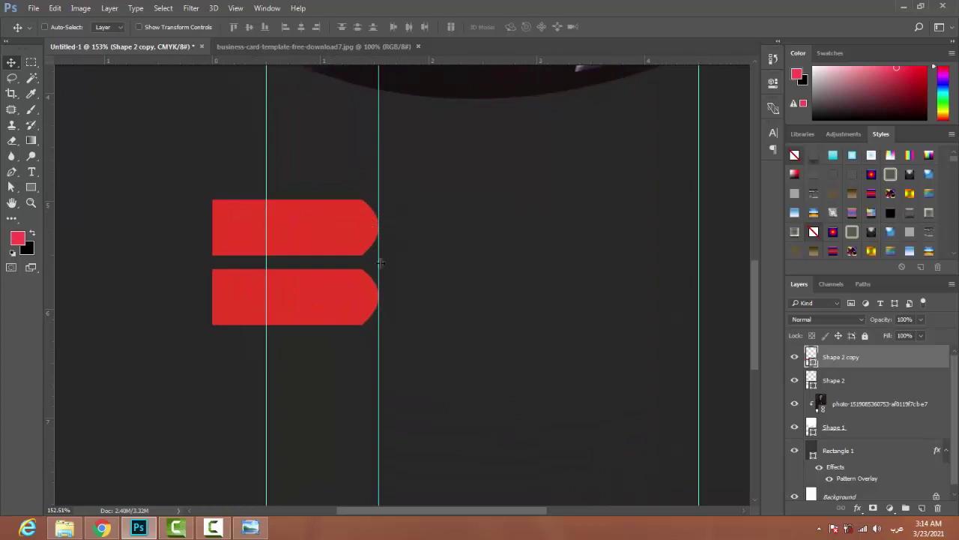
scroll(346, 301, down, 2)
scroll(337, 330, down, 1)
scroll(339, 366, down, 1)
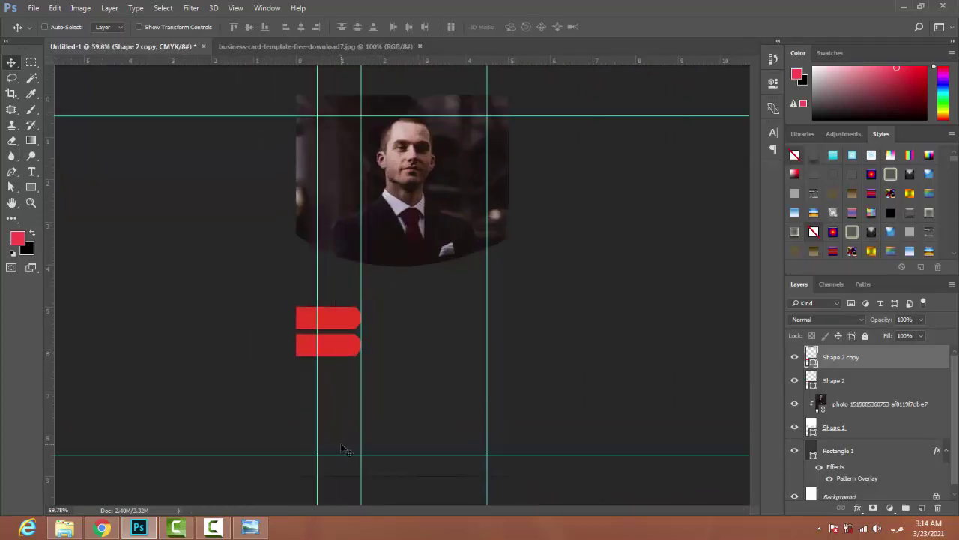
scroll(345, 448, down, 1)
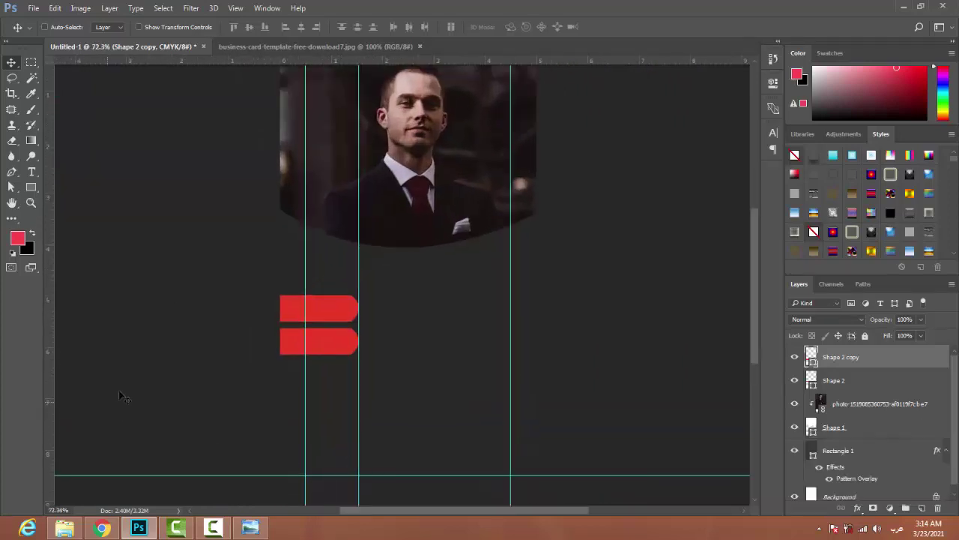
scroll(288, 366, up, 1)
- Toggle the two tab layers' visibility to identify which layer holds the lower tab
click(796, 380)
click(795, 380)
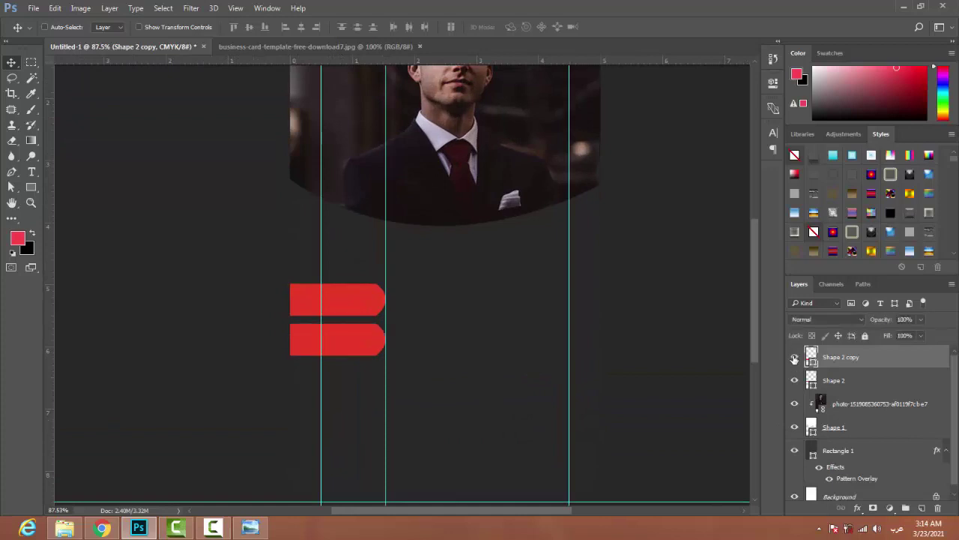
click(795, 380)
click(795, 380)
click(795, 380)
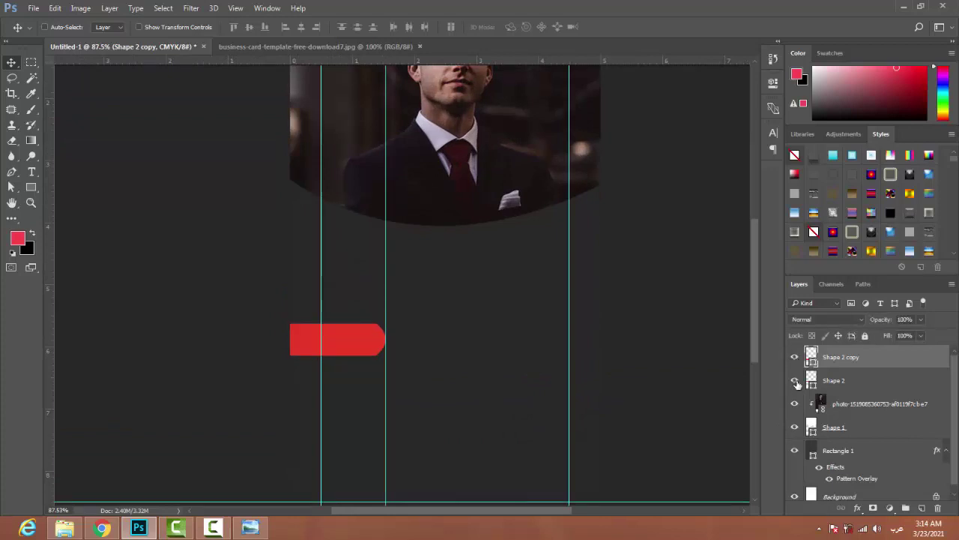
click(795, 380)
click(795, 380)
click(795, 357)
click(795, 380)
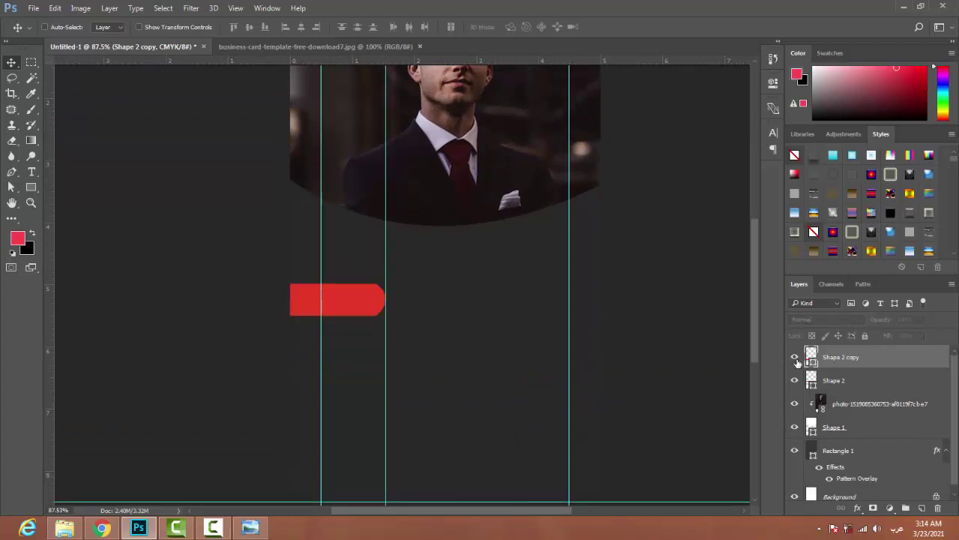
click(795, 356)
click(794, 356)
click(794, 357)
- Duplicate the lower tab and drop the third tab 0.13 cm below the second
key(ctrl+j)
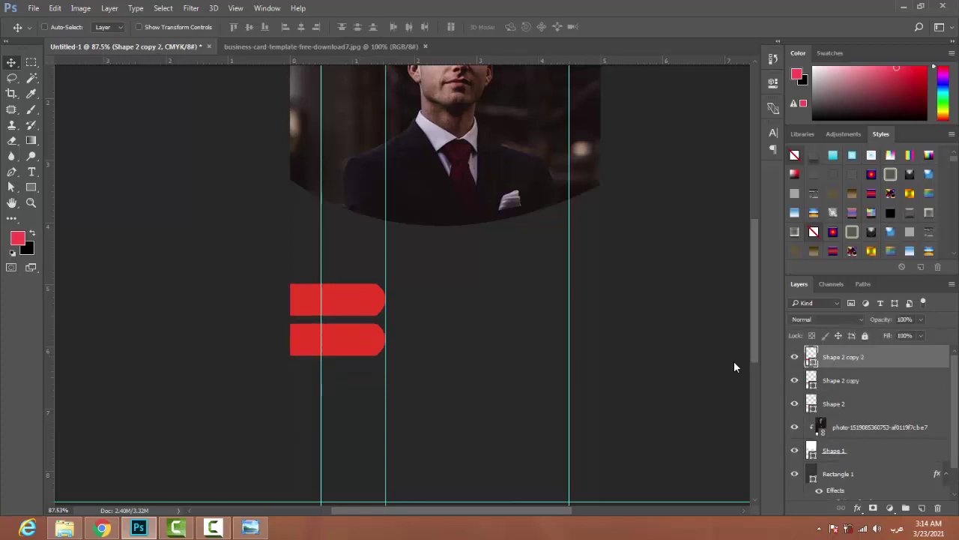
scroll(222, 390, up, 1)
scroll(385, 349, up, 1)
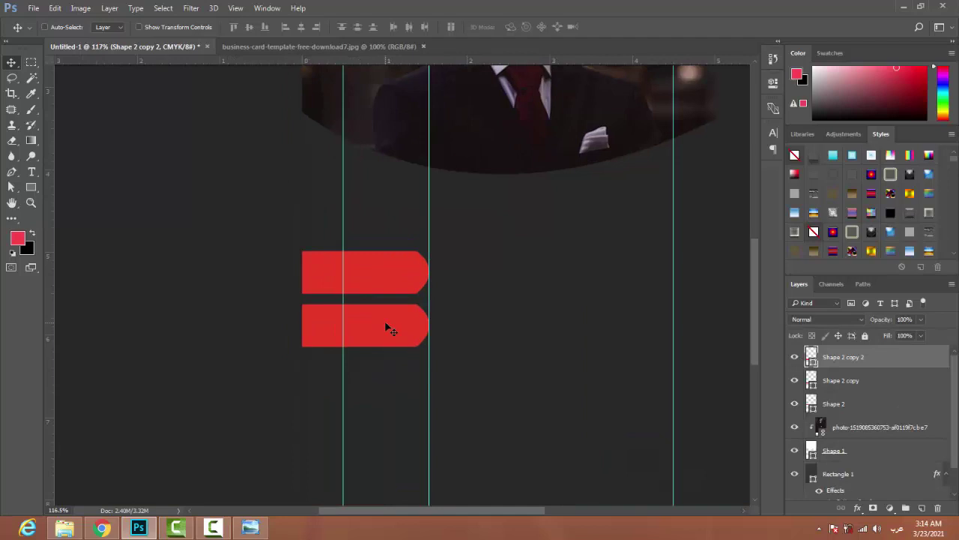
drag(386, 329, 385, 379)
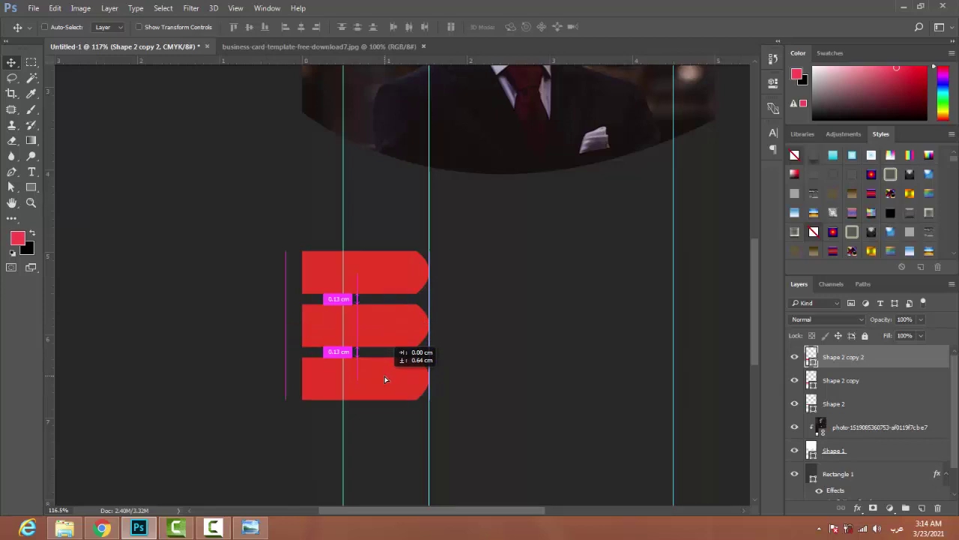
drag(385, 379, 385, 380)
scroll(389, 383, down, 1)
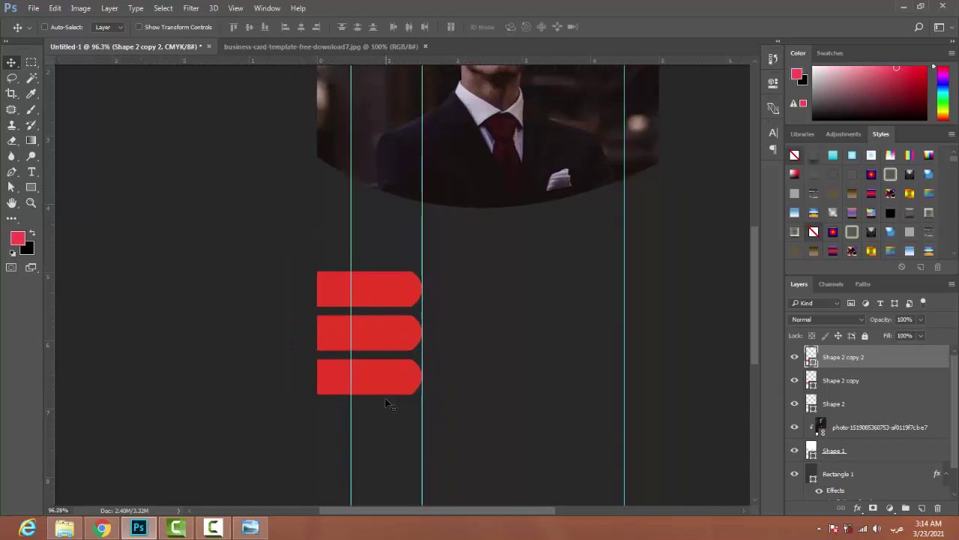
scroll(386, 408, down, 1)
scroll(388, 422, down, 1)
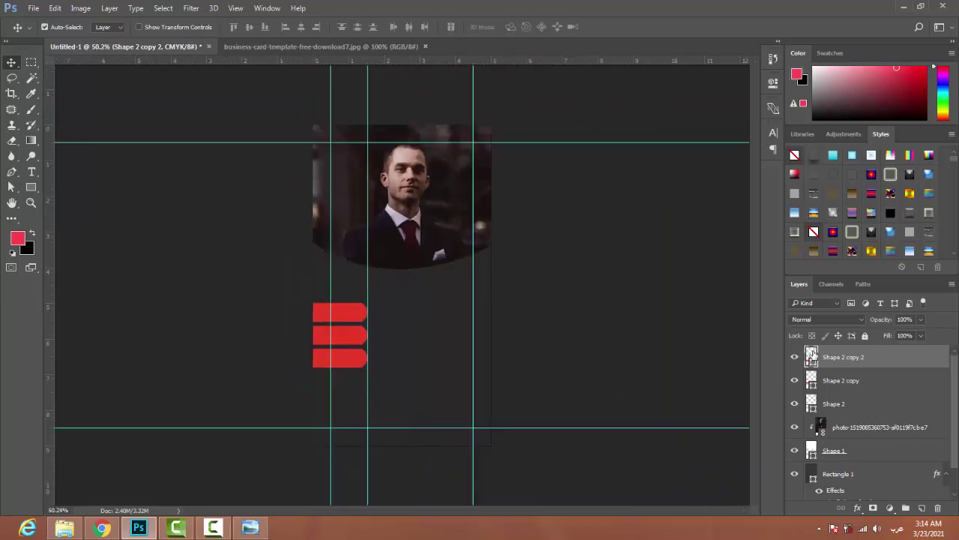
- Duplicate again and place the fourth tab evenly spaced below the third
key(ctrl+j)
scroll(375, 323, up, 2)
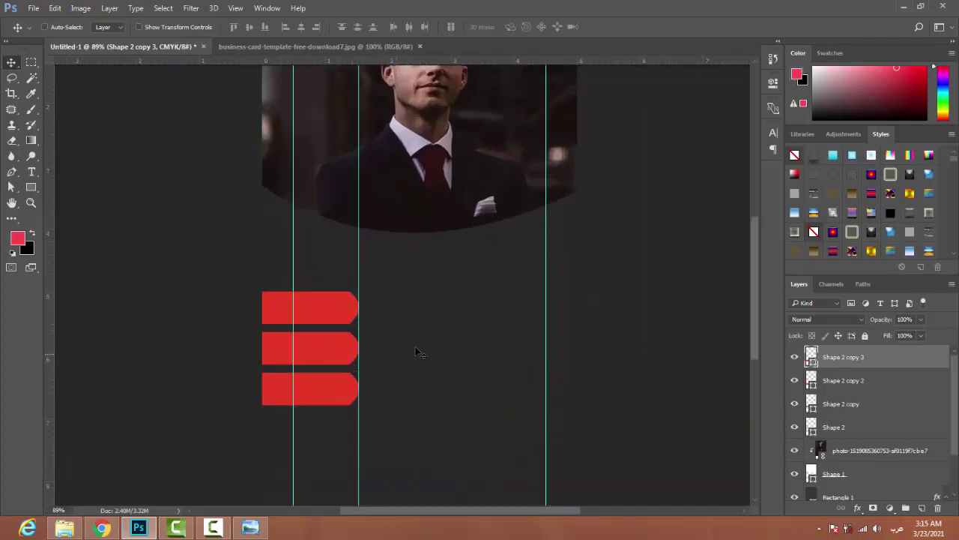
scroll(418, 352, down, 3)
drag(344, 302, 346, 337)
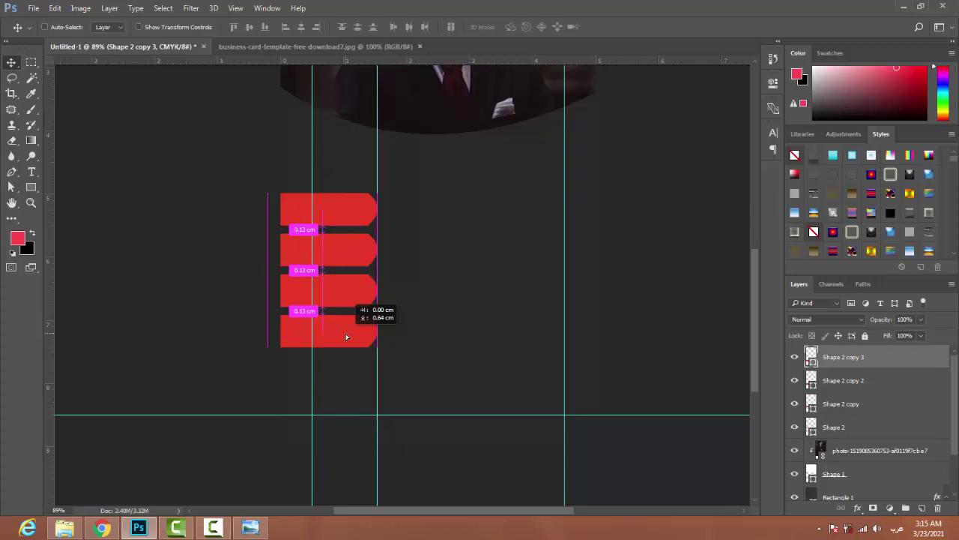
drag(346, 337, 346, 337)
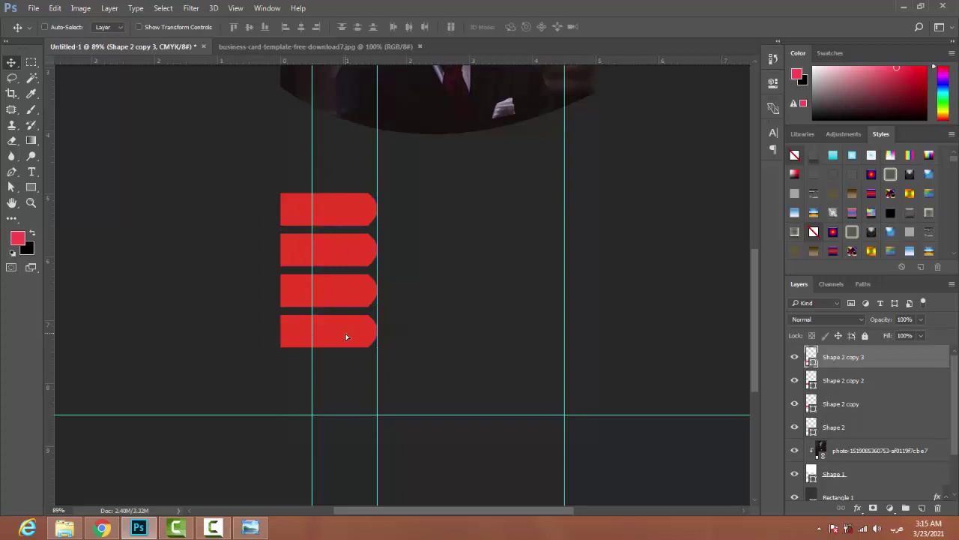
key(ctrl)
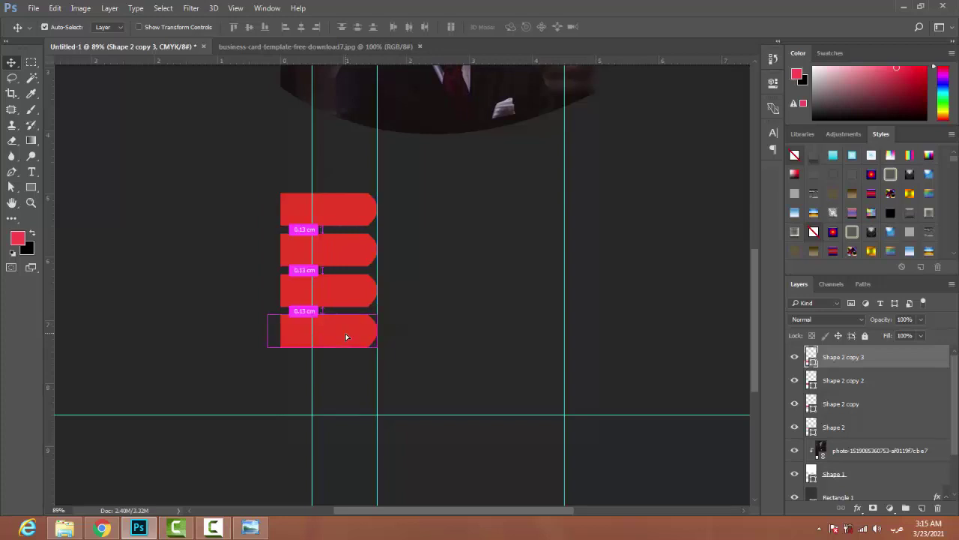
- Toggle the guides and select all four tab layers together in the Layers panel
key(ctrl+semicolon)
scroll(344, 332, down, 2)
scroll(345, 332, down, 2)
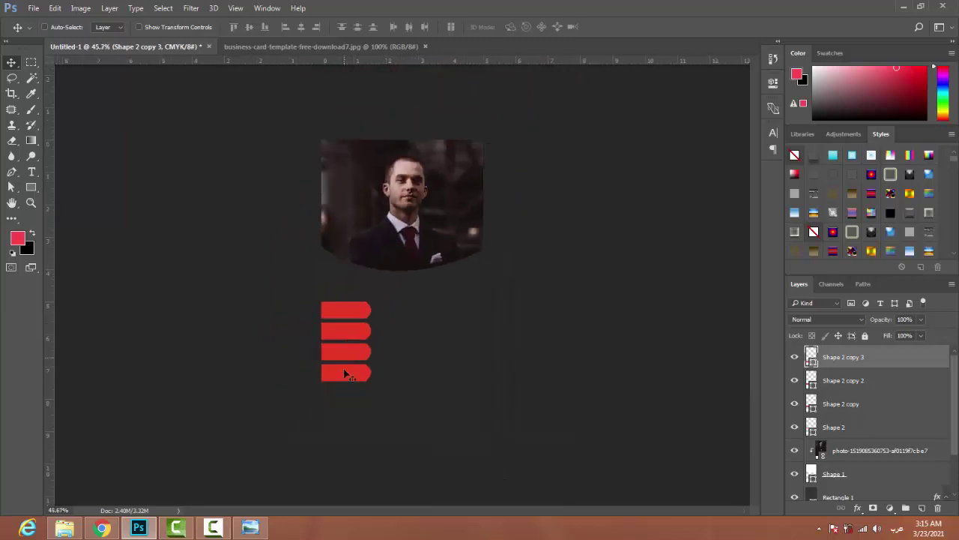
scroll(350, 431, up, 1)
scroll(356, 423, up, 1)
key(ctrl+semicolon)
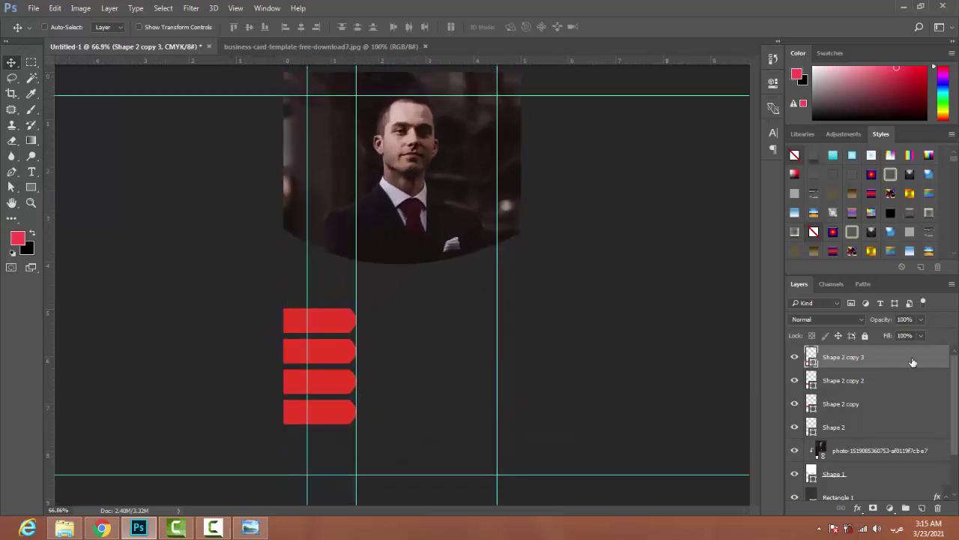
double_click(795, 428)
shift+click(854, 434)
click(862, 359)
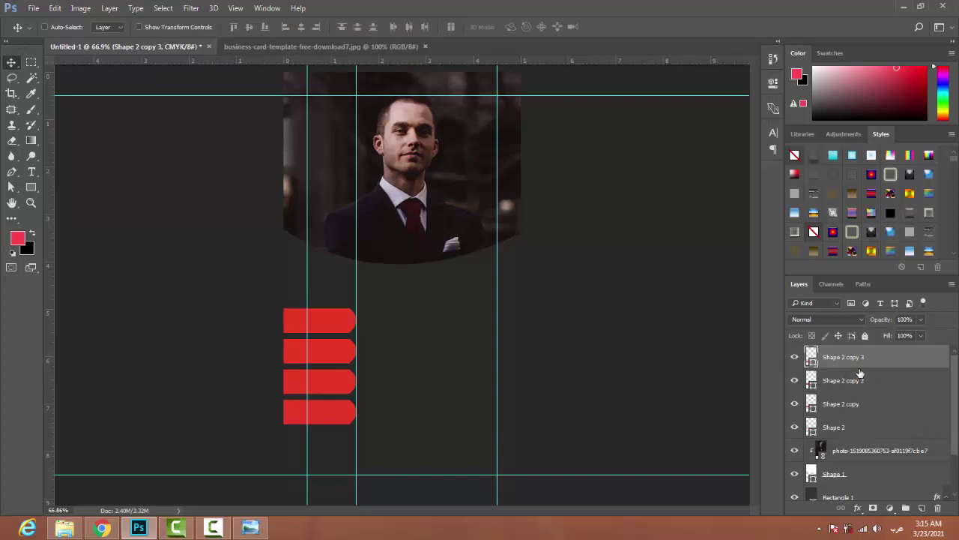
shift+click(847, 427)
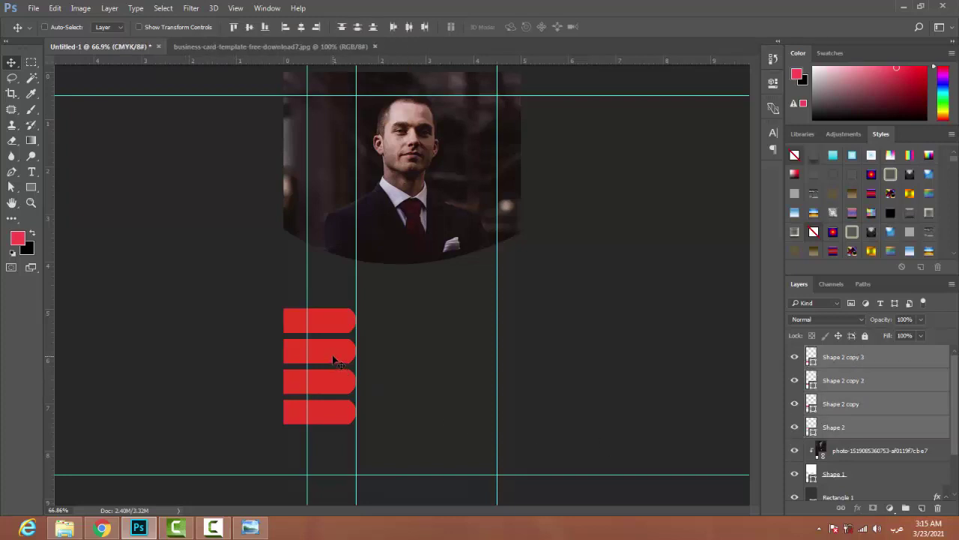
- Stretch the four red tabs out to the vertical guide, making each 205.56 × 61 px
mouse_move(337, 361)
mouse_down()
mouse_move(342, 367)
mouse_move(365, 336)
mouse_up()
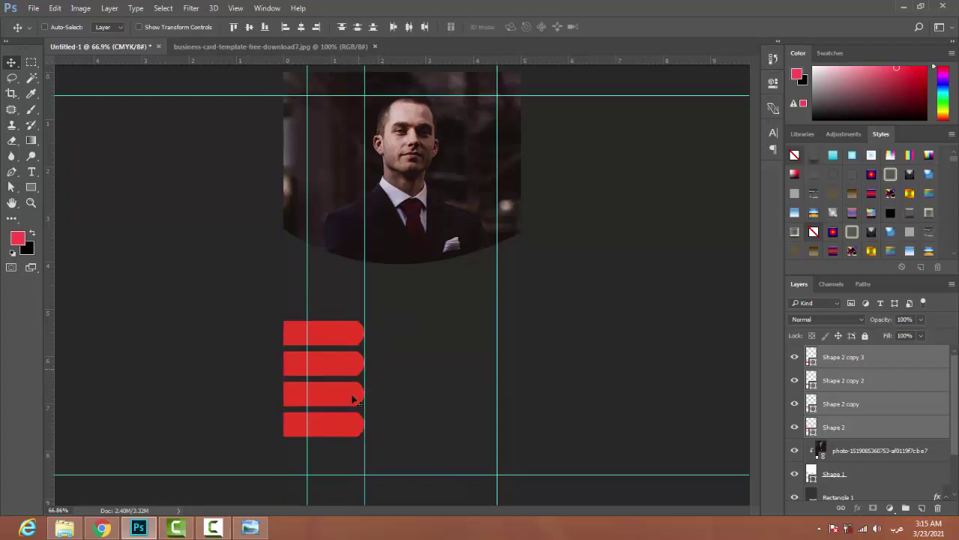
scroll(343, 420, up, 3)
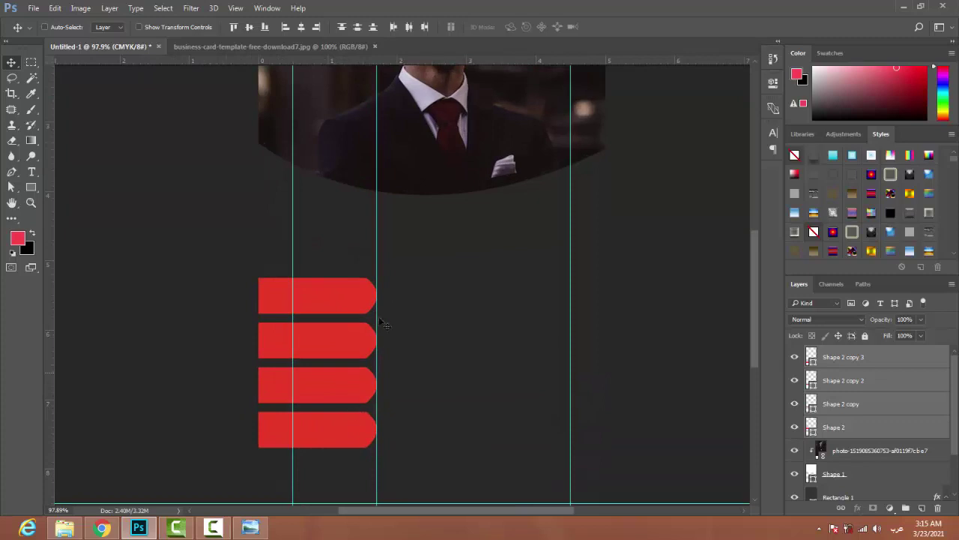
ctrl+click(363, 345)
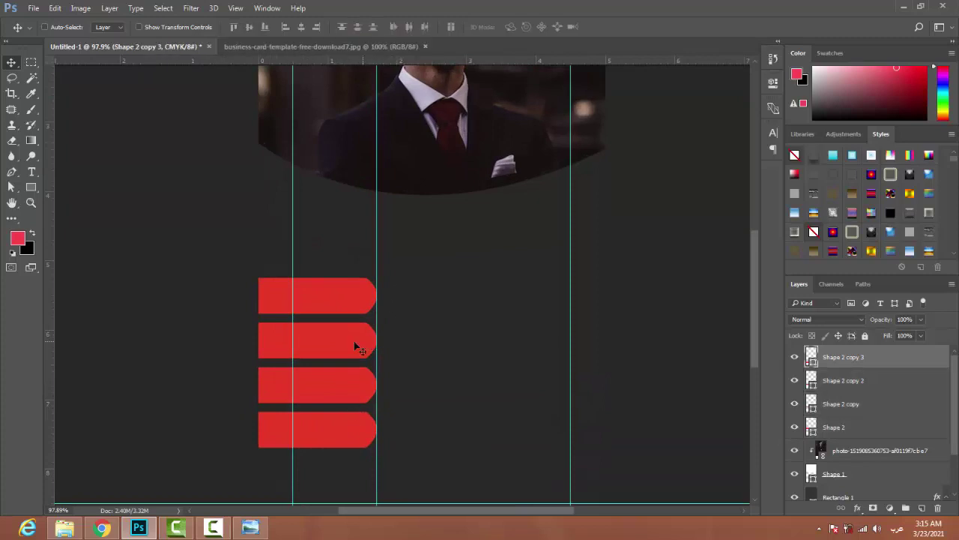
click(31, 188)
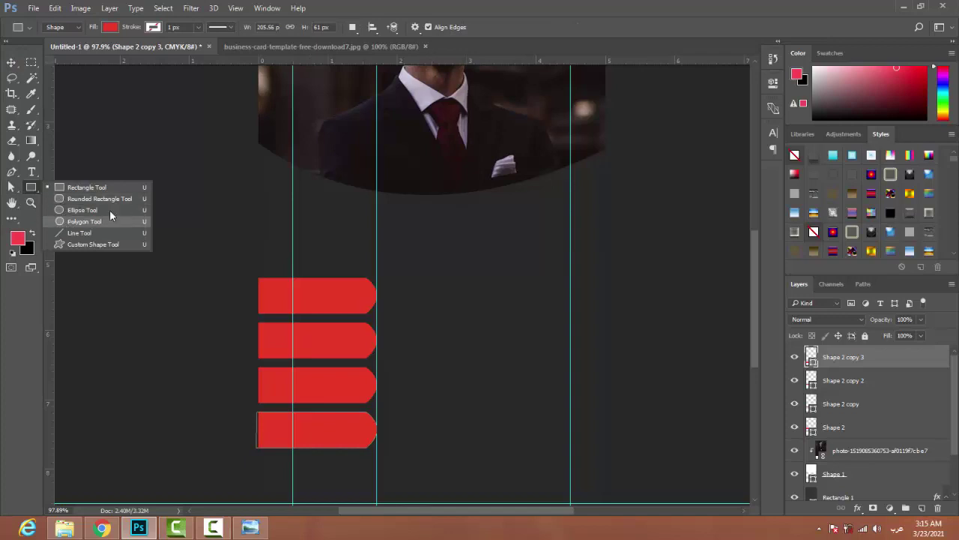
- Set up the Ellipse tool with white fill on a new empty layer
click(71, 216)
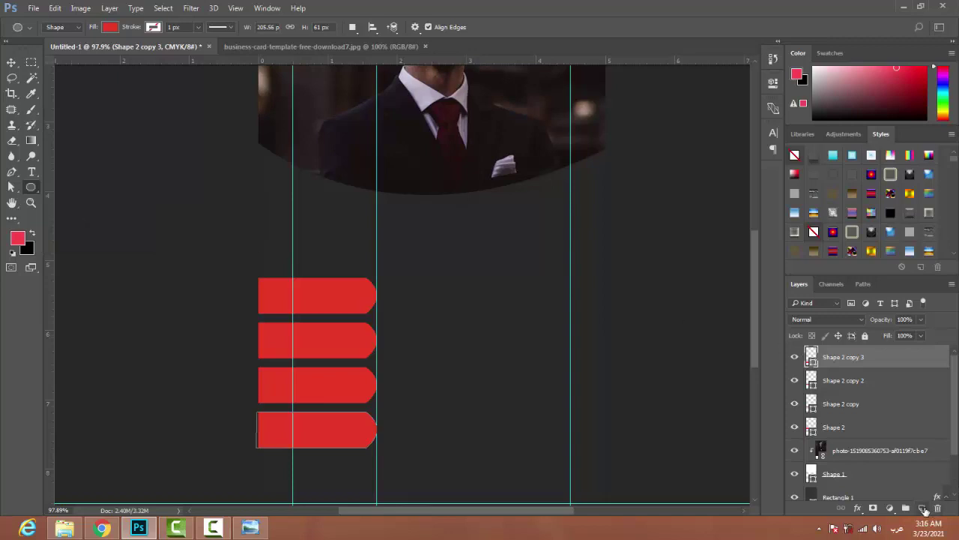
click(922, 508)
click(110, 28)
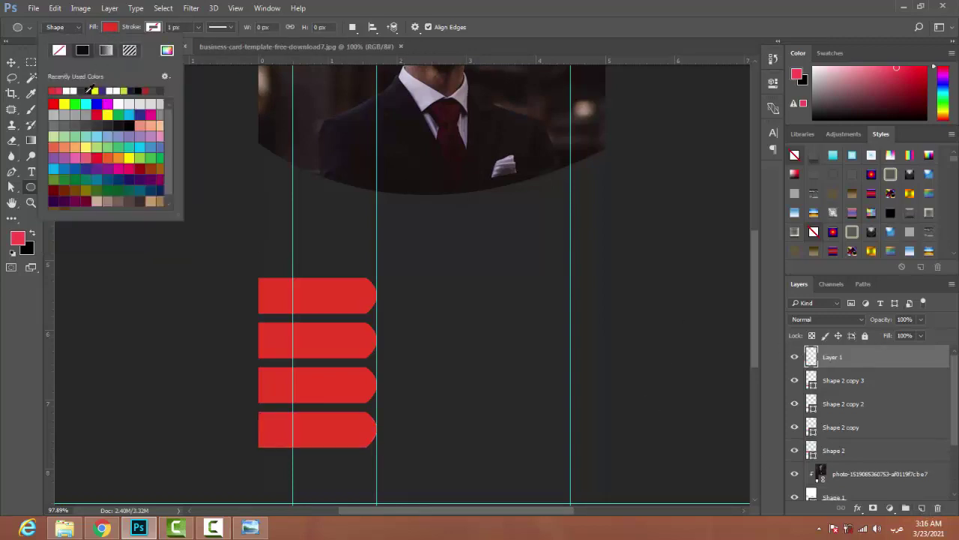
click(71, 90)
- Draw a small white circle, about 0.36 cm across, just right of the top red tab
key(Return)
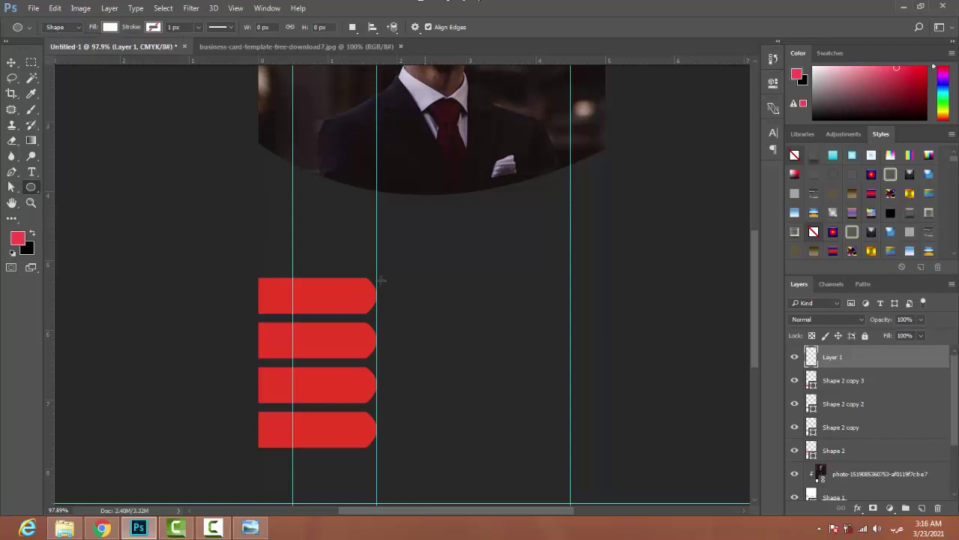
scroll(379, 279, up, 2)
drag(493, 252, 467, 276)
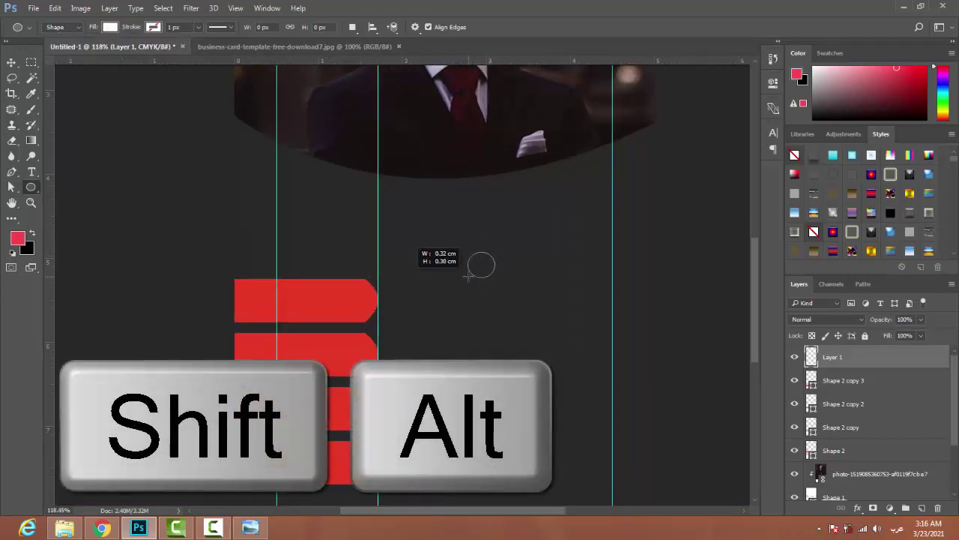
mouse_move(468, 277)
mouse_down()
mouse_move(481, 272)
mouse_move(477, 329)
mouse_move(465, 344)
mouse_move(426, 276)
mouse_up()
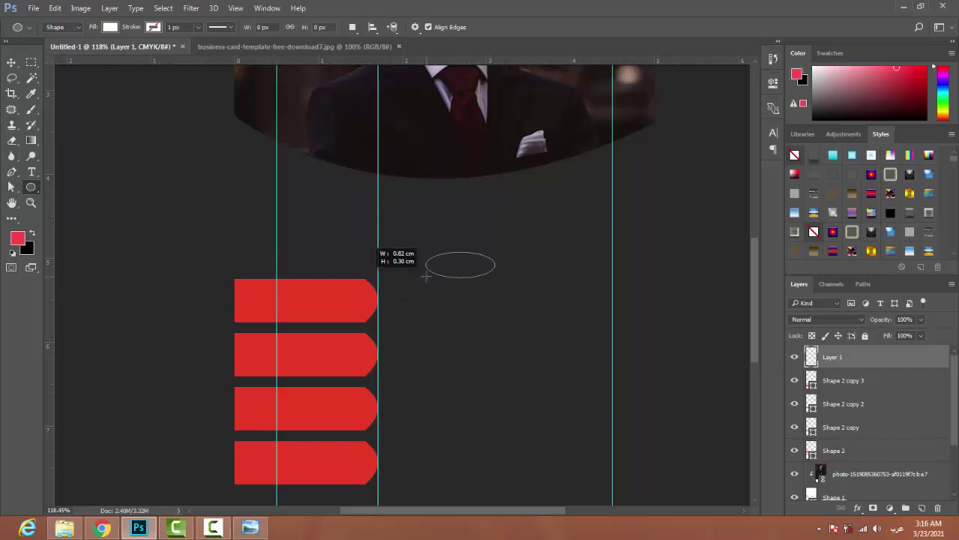
key(shift)
drag(425, 282, 458, 266)
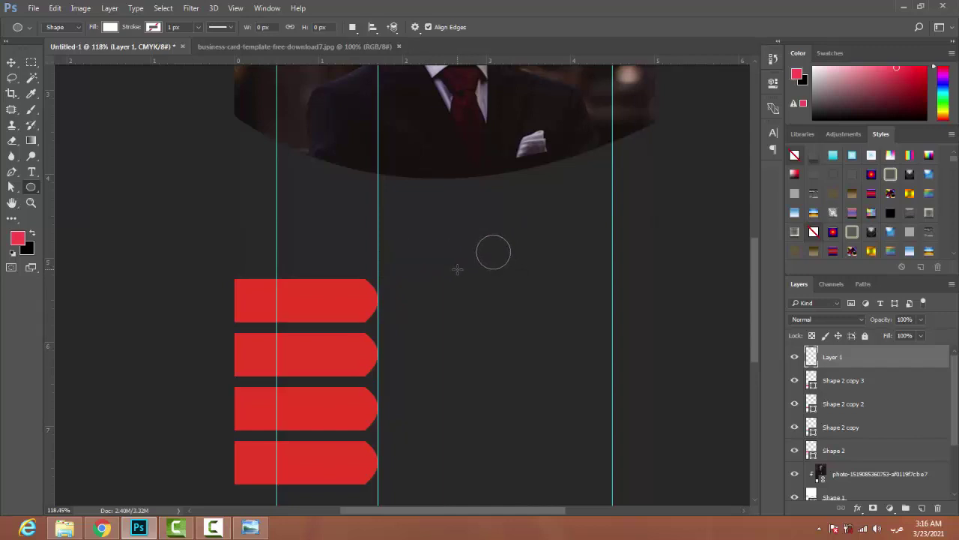
- Move the white circle onto the right end of the top red tab
click(744, 78)
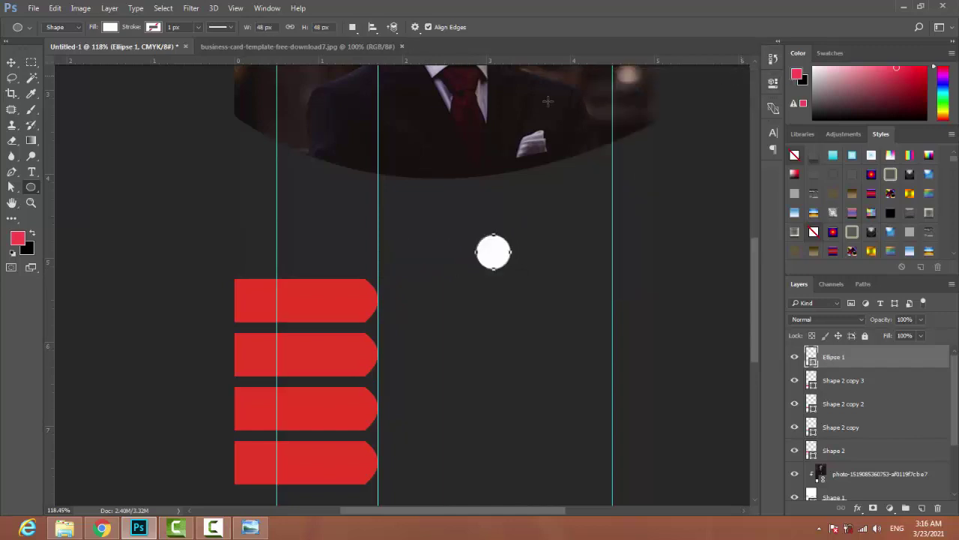
click(11, 62)
scroll(459, 258, up, 2)
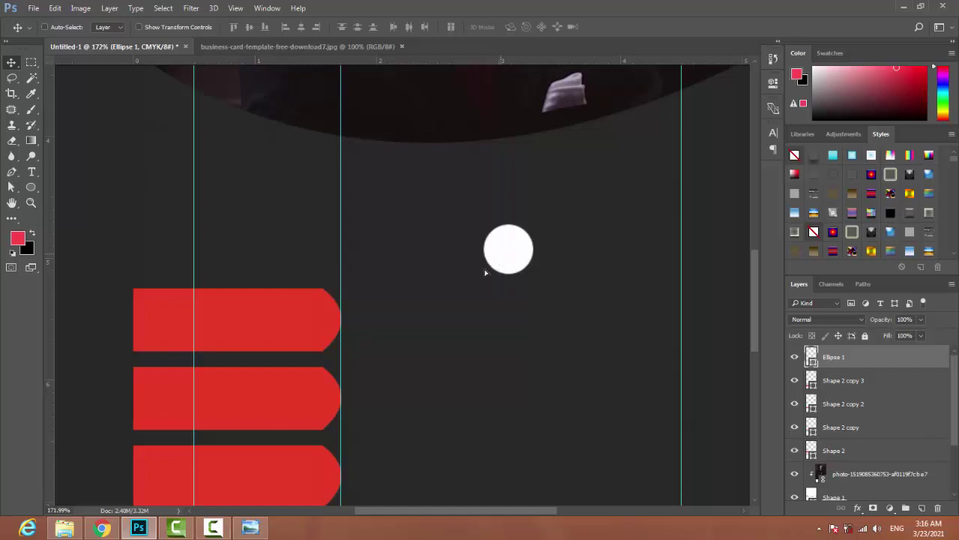
drag(495, 258, 293, 327)
- Nudge the circle into place and Alt-drag copies down onto the lower tabs
scroll(296, 371, up, 1)
scroll(296, 371, down, 3)
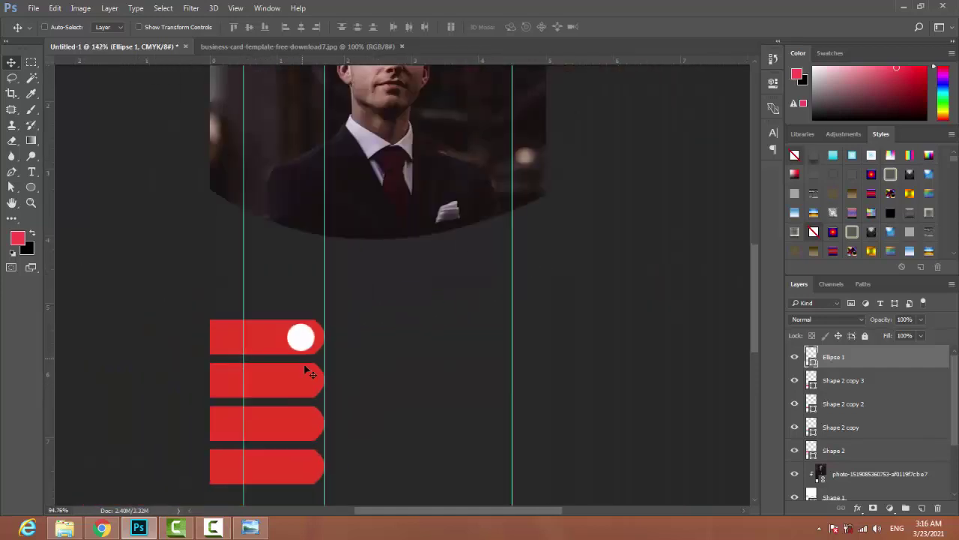
scroll(308, 370, down, 2)
scroll(343, 373, up, 2)
scroll(336, 368, up, 1)
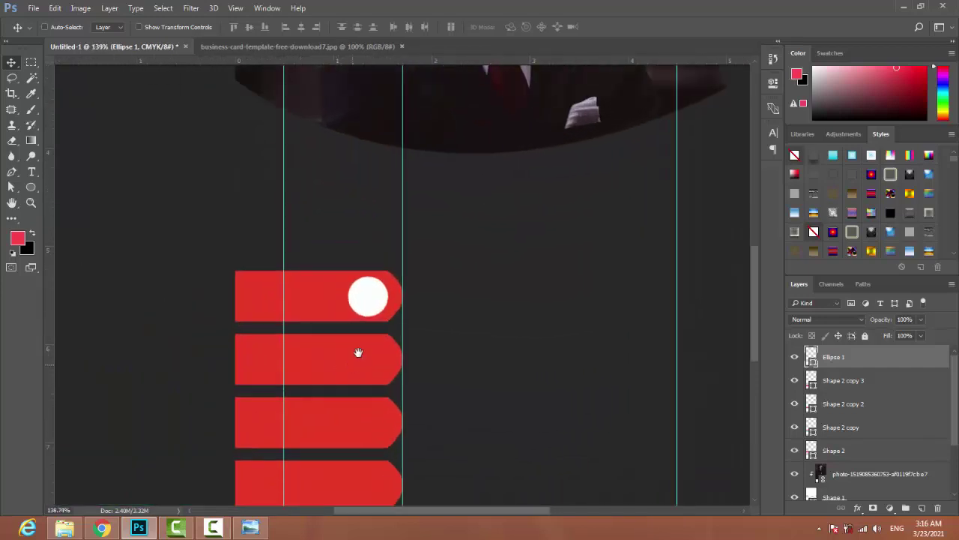
scroll(357, 352, up, 1)
scroll(360, 280, up, 1)
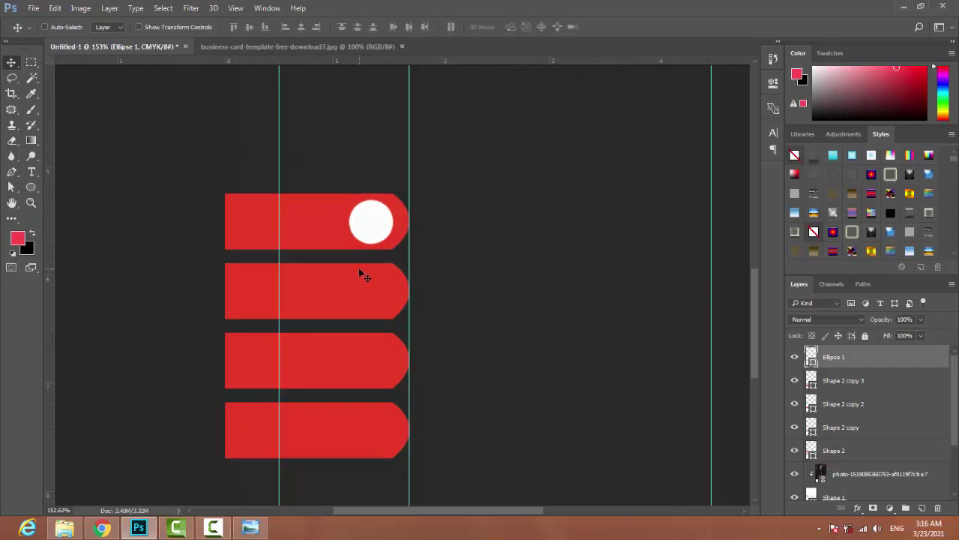
key(Up)
key(Up)
key(Down)
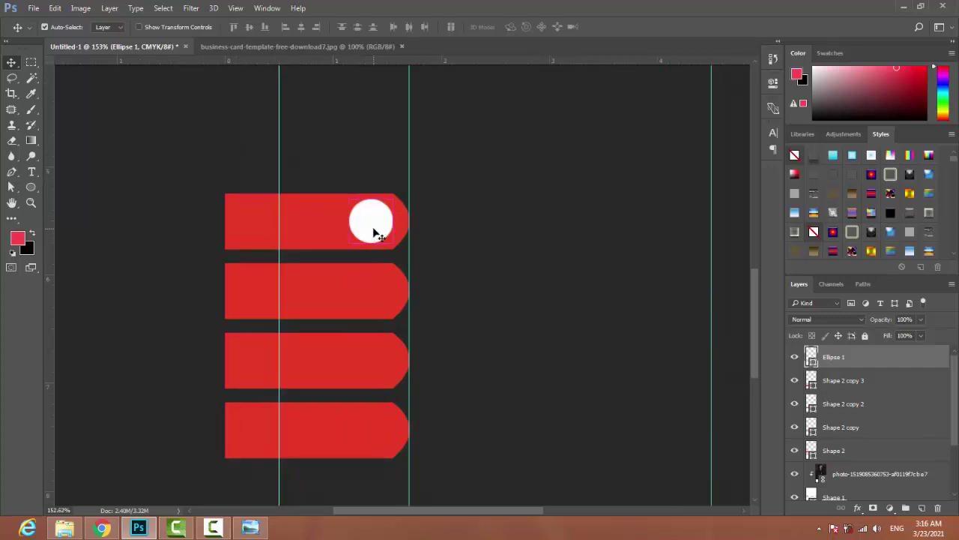
drag(373, 233, 371, 429)
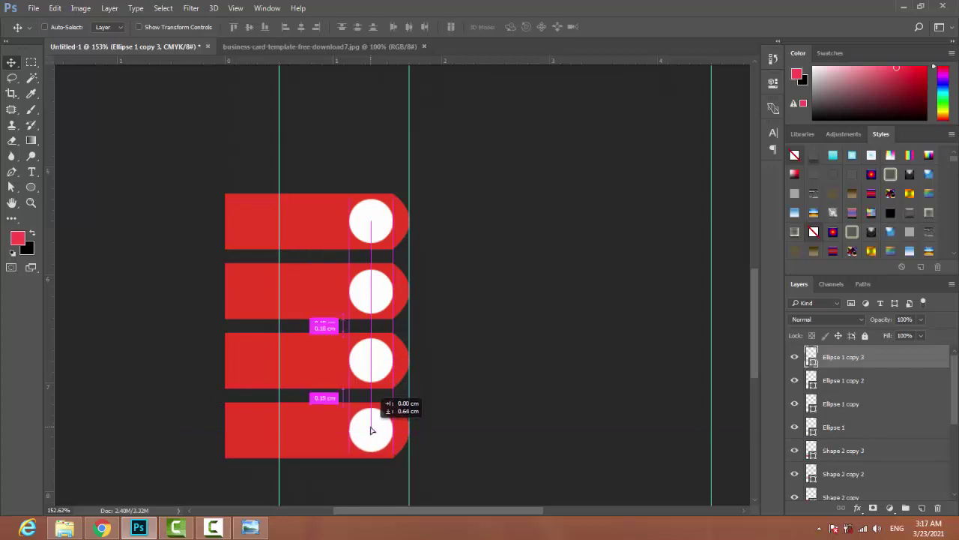
- Drop the last white circle copy onto the bottom red tab
drag(371, 429, 371, 429)
scroll(531, 397, down, 5)
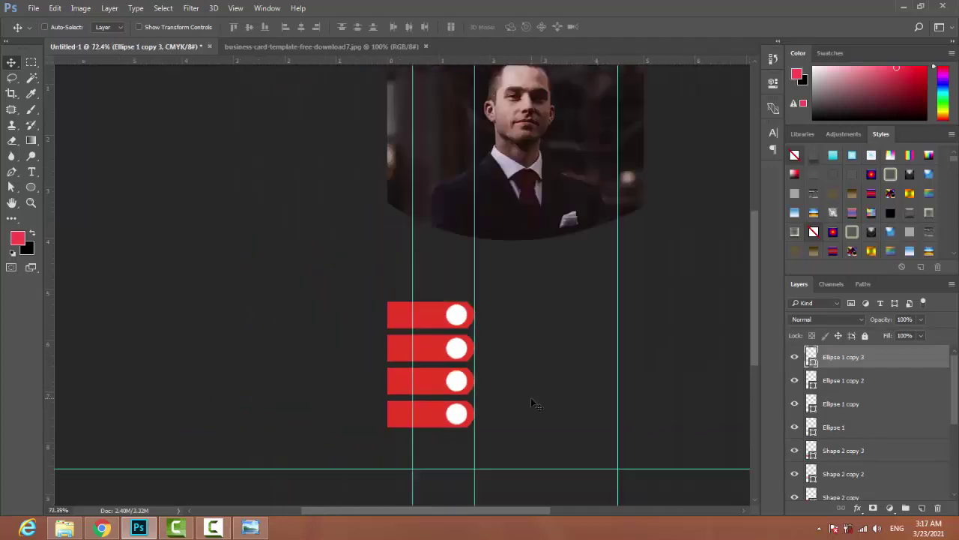
scroll(860, 393, down, 2)
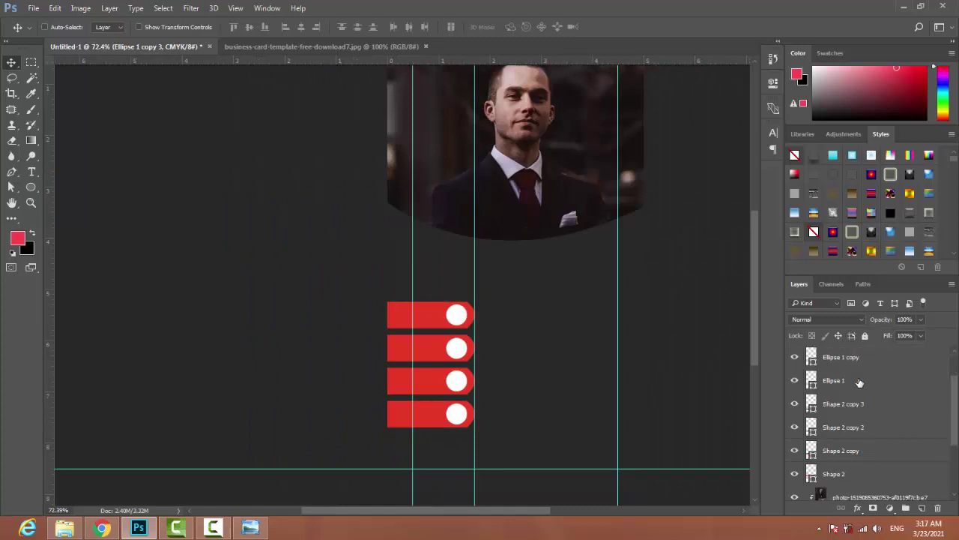
- Select the Shape 2 through Ellipse 1 copy layers in the Layers panel
click(836, 474)
click(794, 473)
click(794, 474)
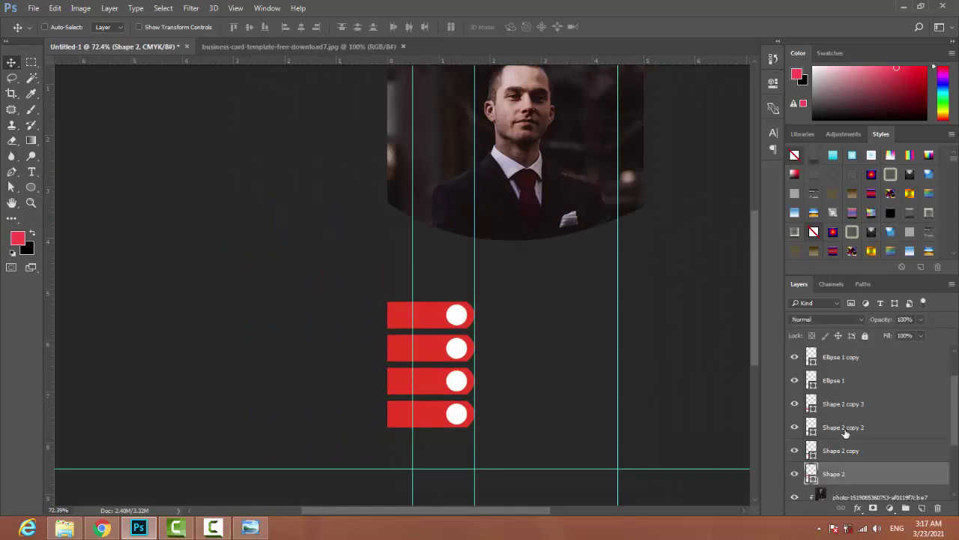
scroll(846, 429, up, 2)
scroll(845, 449, down, 1)
shift+click(850, 475)
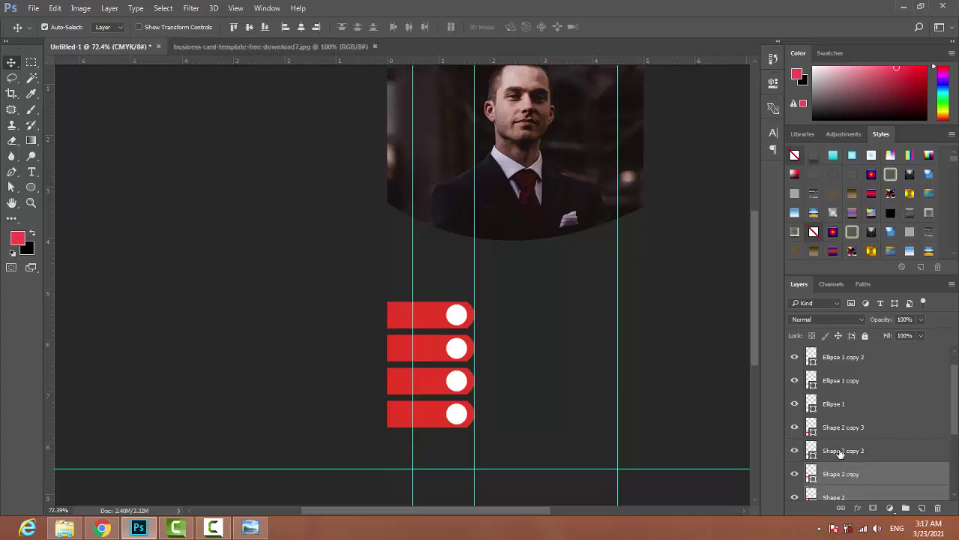
shift+click(843, 450)
shift+click(841, 428)
shift+click(844, 404)
shift+click(853, 381)
shift+click(854, 357)
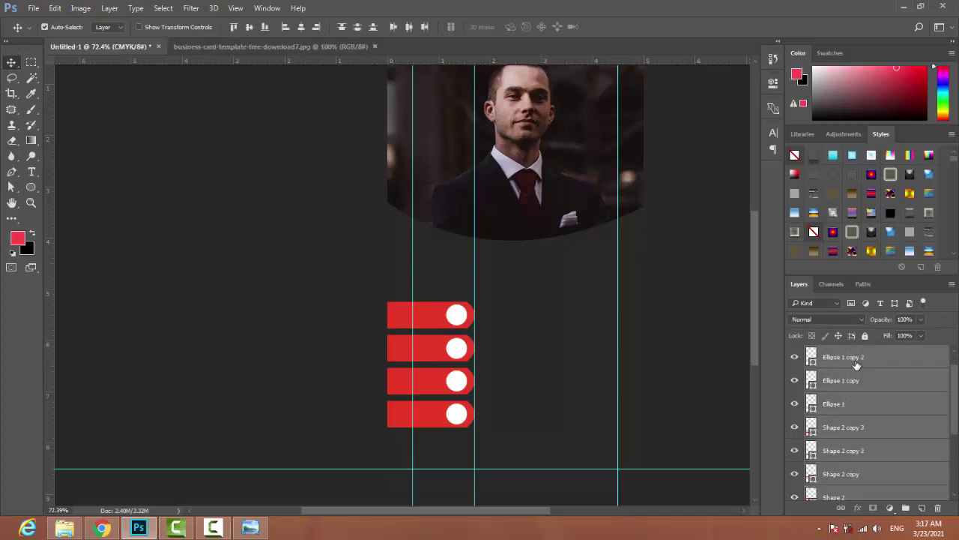
scroll(857, 361, up, 1)
shift+click(858, 358)
scroll(834, 381, down, 2)
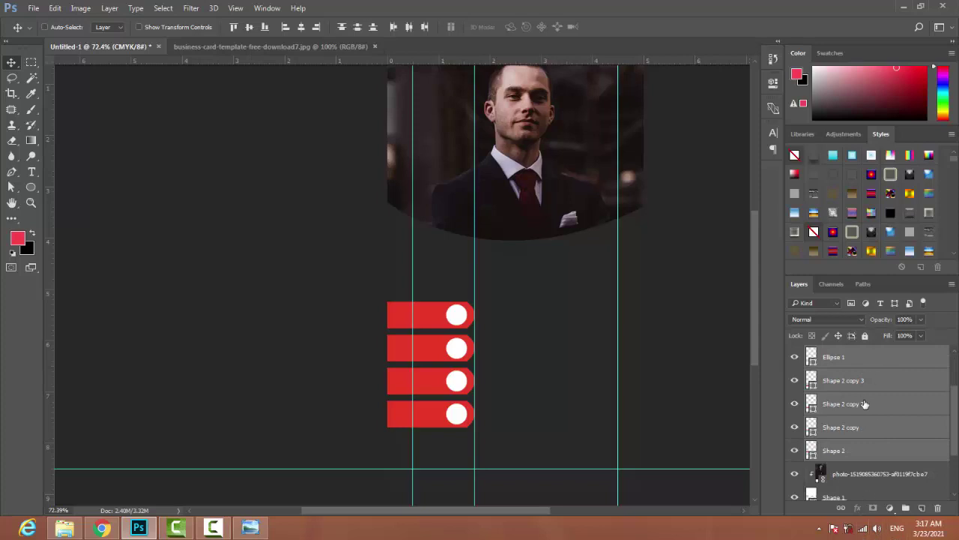
- Group the tab and circle layers into Group 1 and toggle its visibility to check it
key(ctrl+g)
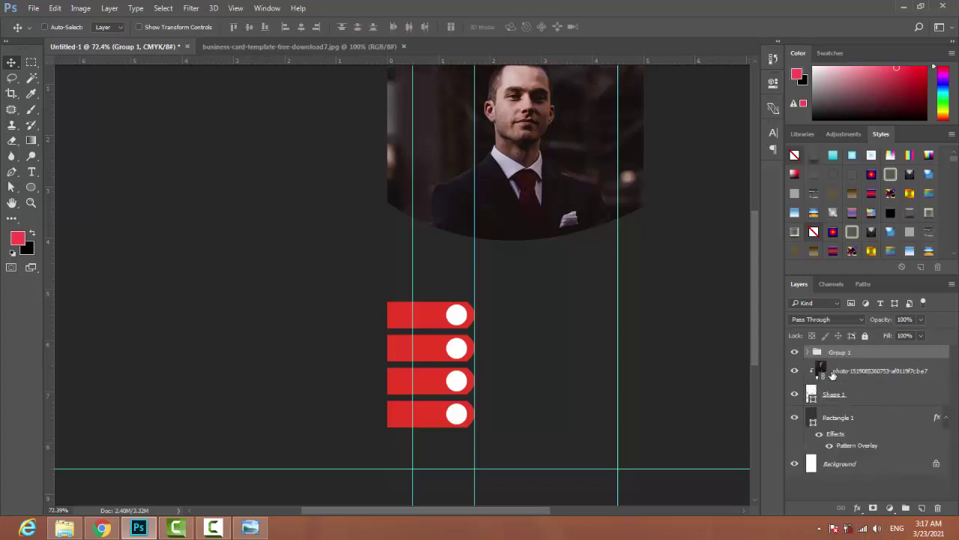
click(795, 352)
click(796, 353)
click(796, 353)
click(796, 353)
click(796, 352)
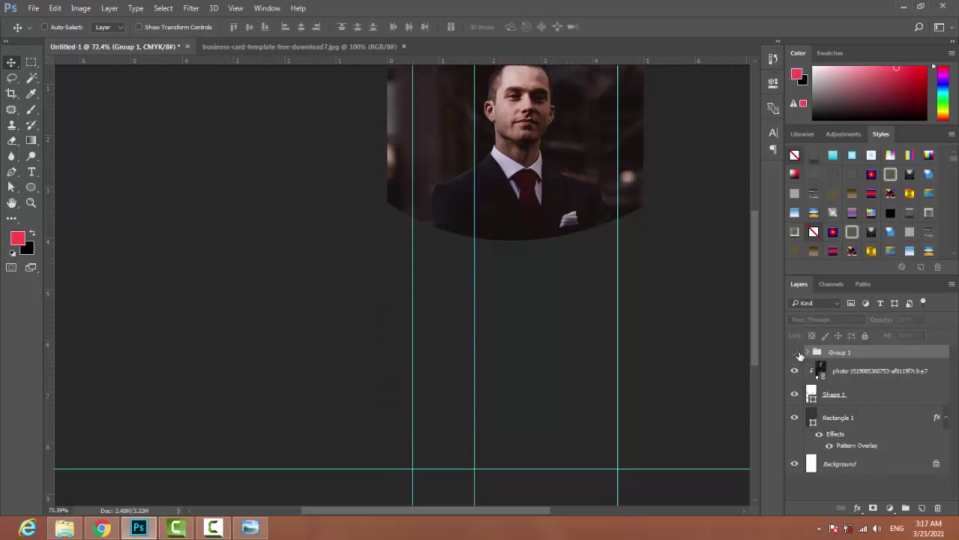
click(796, 352)
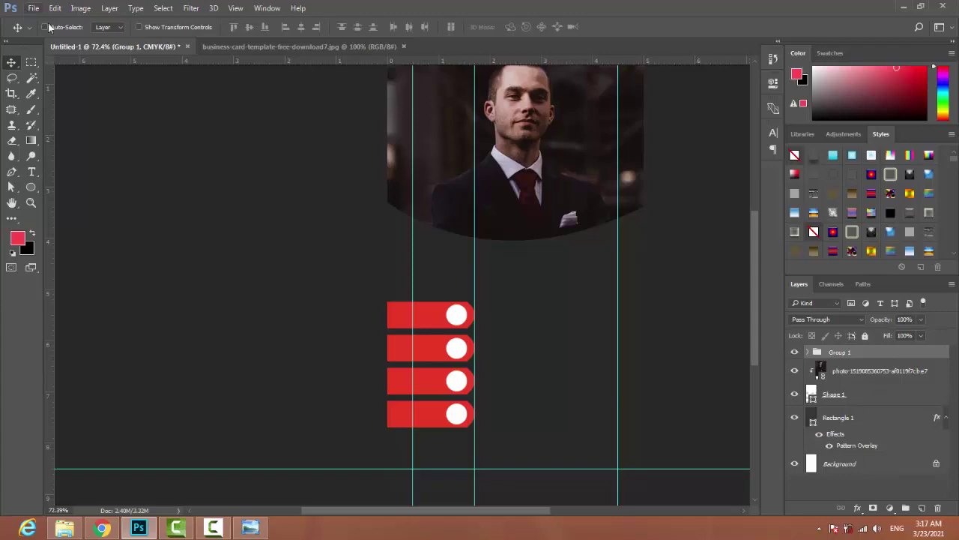
scroll(444, 403, up, 1)
scroll(535, 392, up, 3)
scroll(536, 392, up, 2)
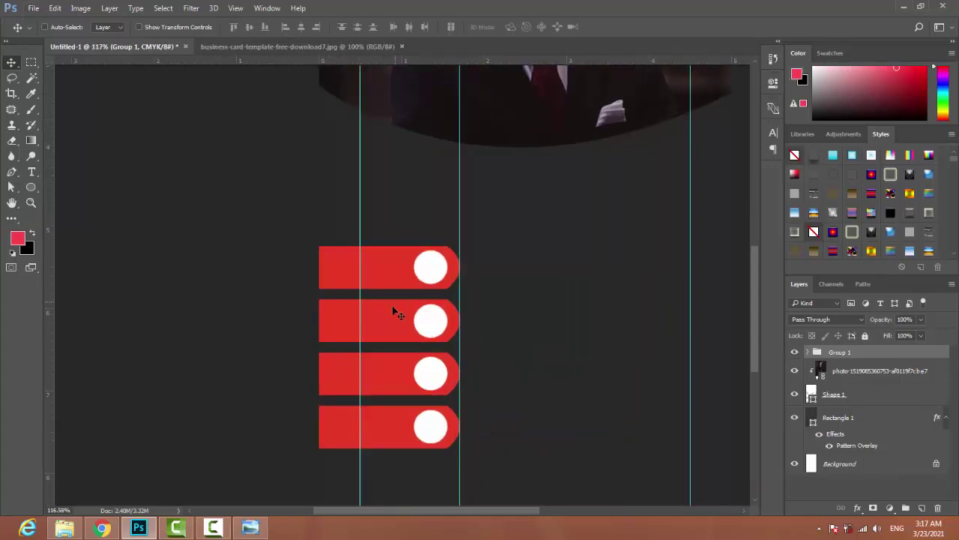
click(250, 527)
- Place the phone icon file 1 from the icons folder as a linked layer
click(33, 9)
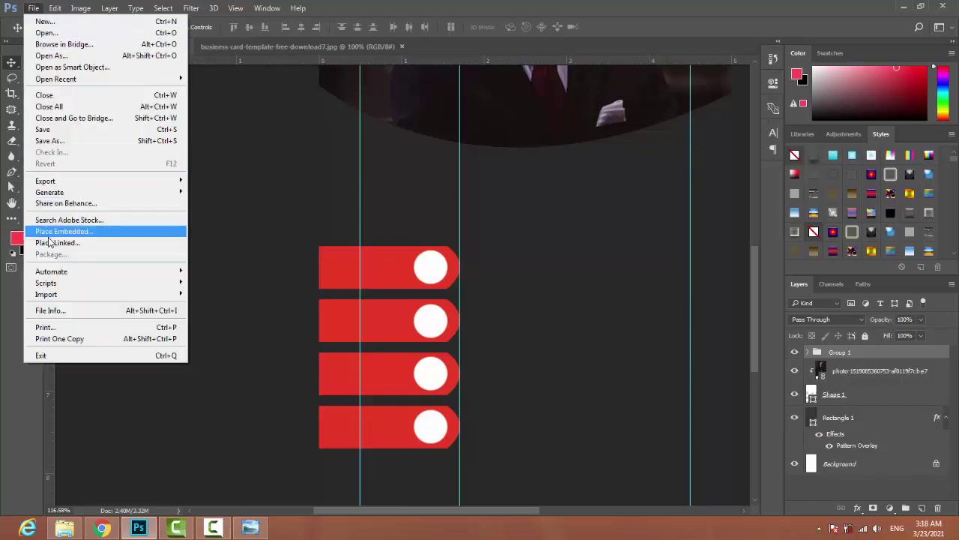
click(49, 242)
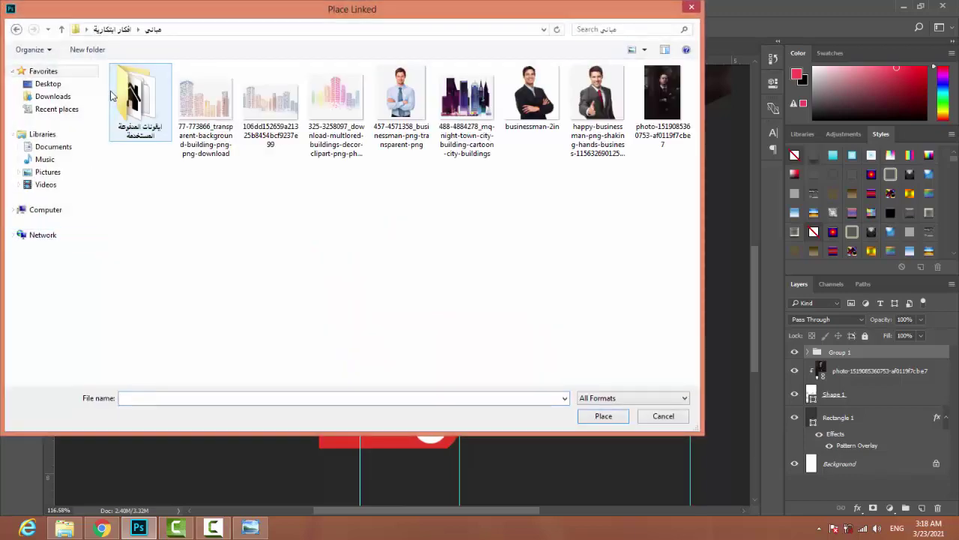
double_click(135, 93)
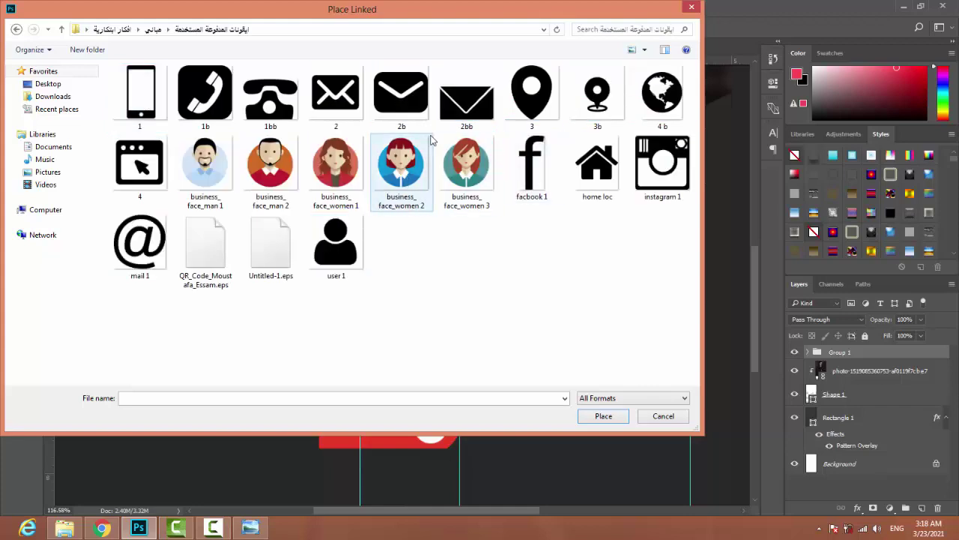
mouse_move(140, 96)
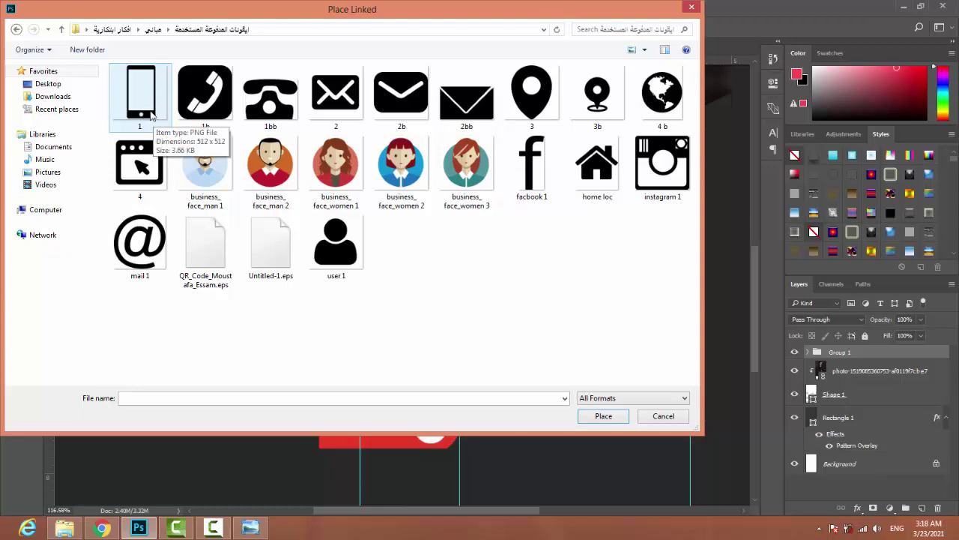
double_click(142, 93)
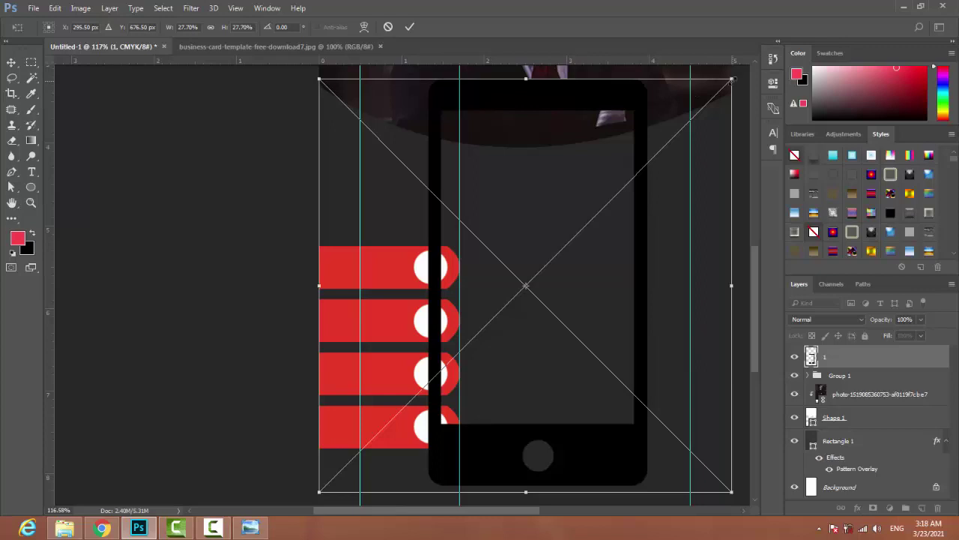
- Scale the placed phone icon down and commit the placement
drag(732, 78, 592, 327)
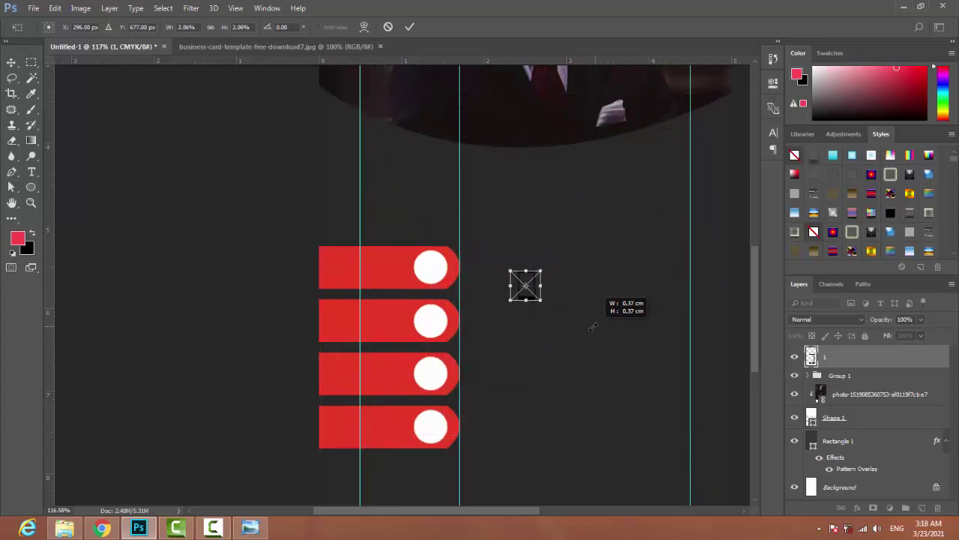
drag(592, 326, 594, 327)
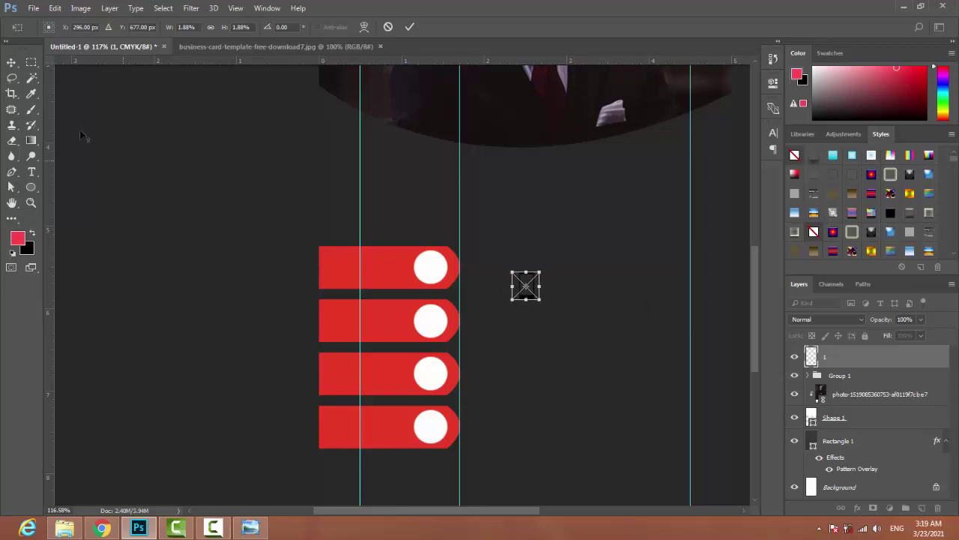
click(12, 62)
click(420, 202)
- Move the phone icon into the top white circle and resize it to fit
scroll(545, 299, up, 2)
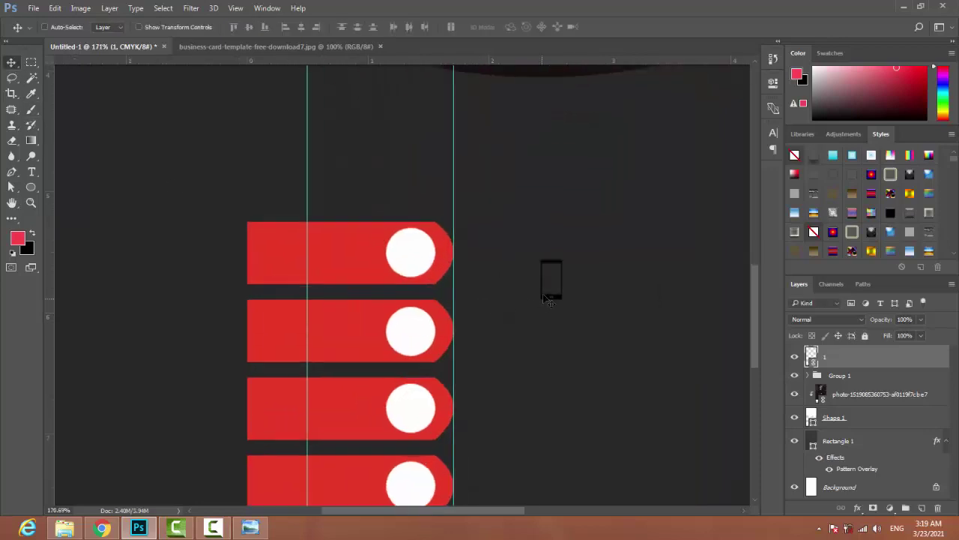
drag(545, 298, 410, 271)
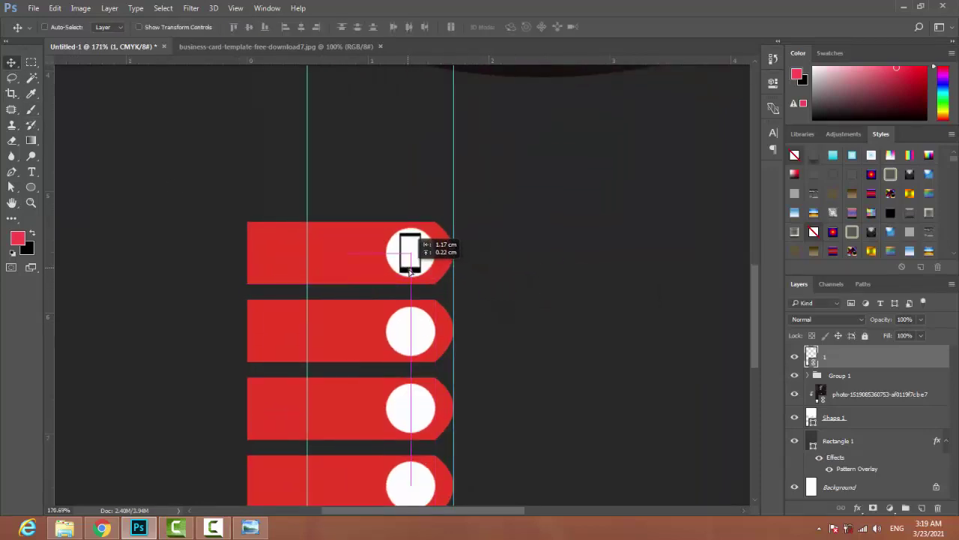
key(Right)
key(Right)
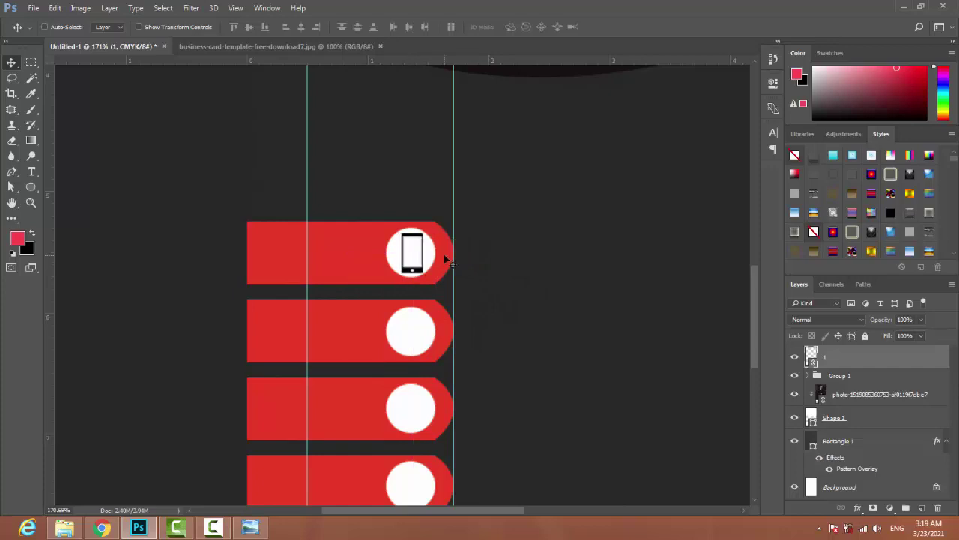
key(ctrl+t)
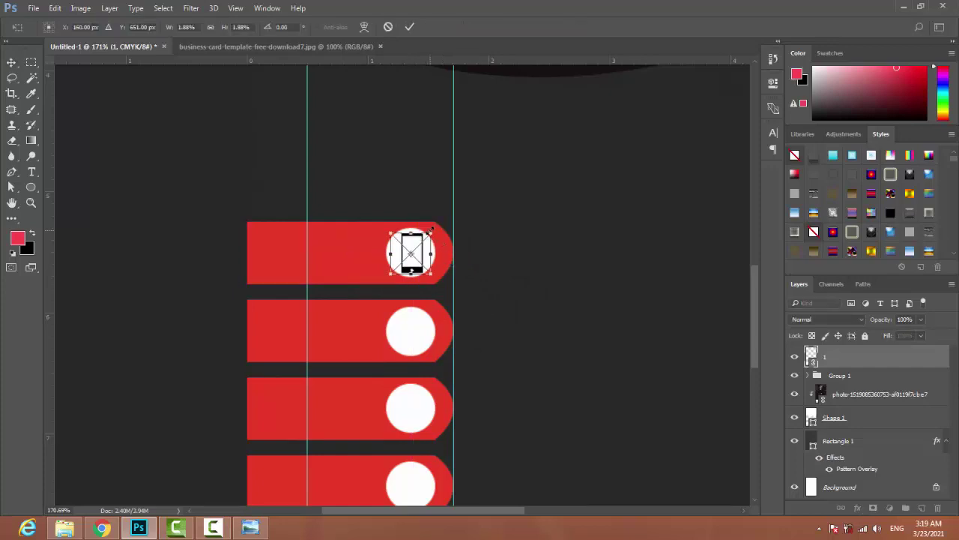
drag(430, 230, 428, 235)
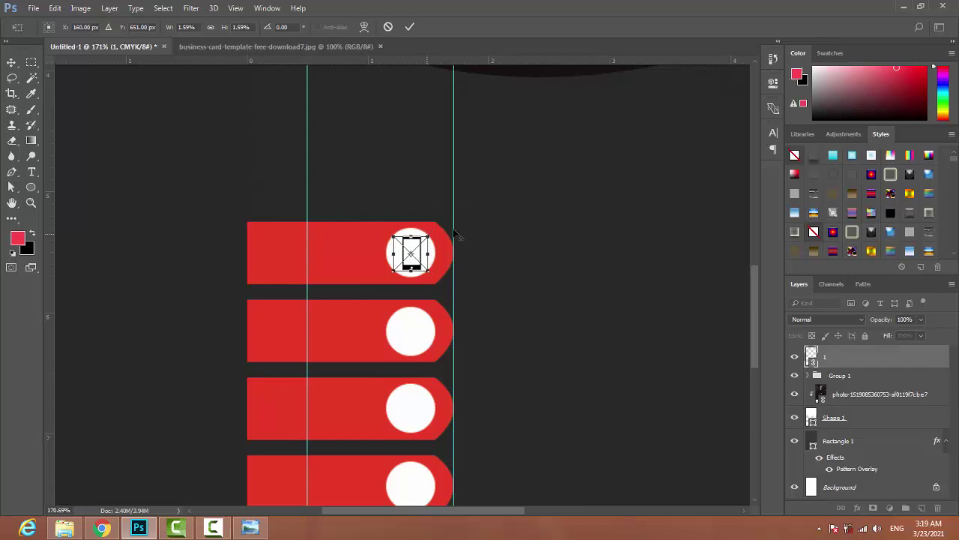
key(Return)
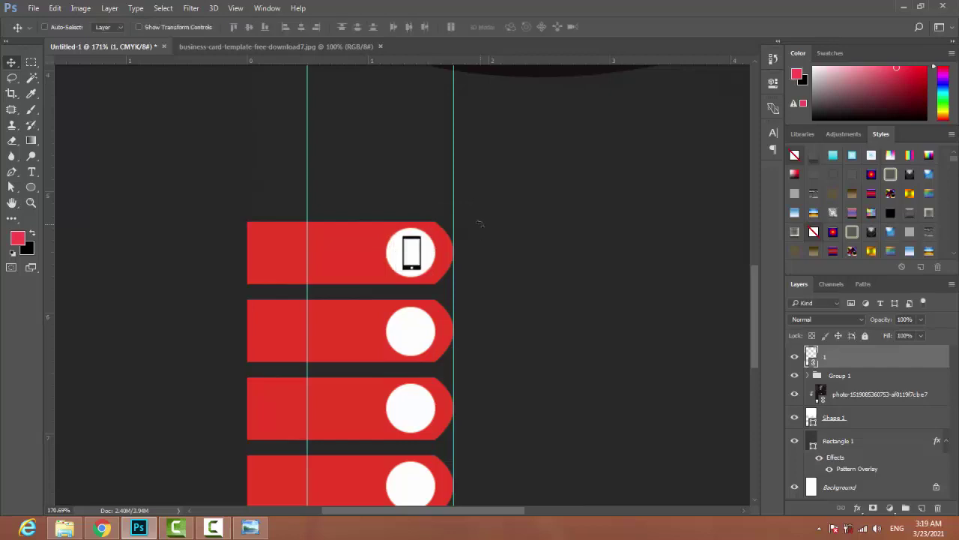
- Place the 2b envelope icon file as a linked layer
click(33, 7)
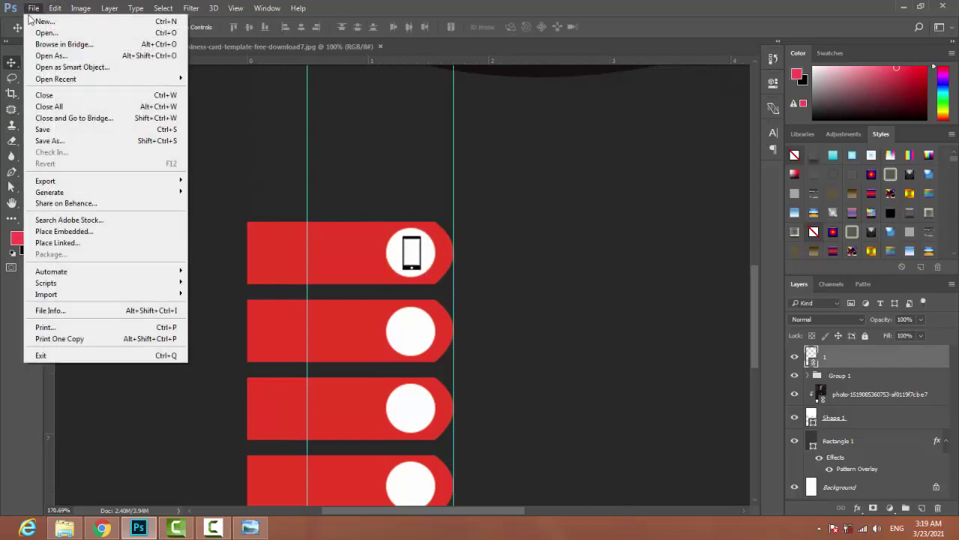
click(75, 242)
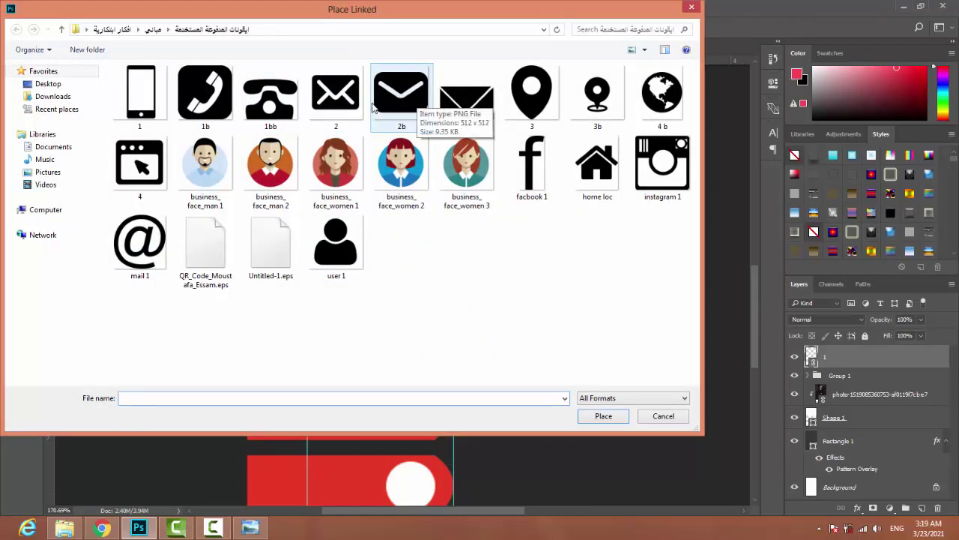
click(349, 105)
click(403, 108)
double_click(404, 109)
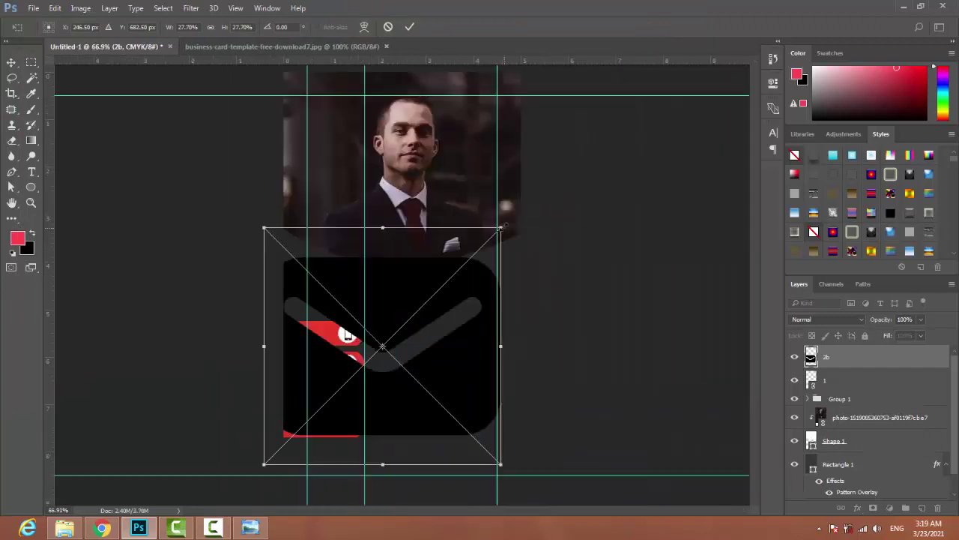
- Shrink the envelope icon to a small size and commit it
drag(504, 224, 412, 347)
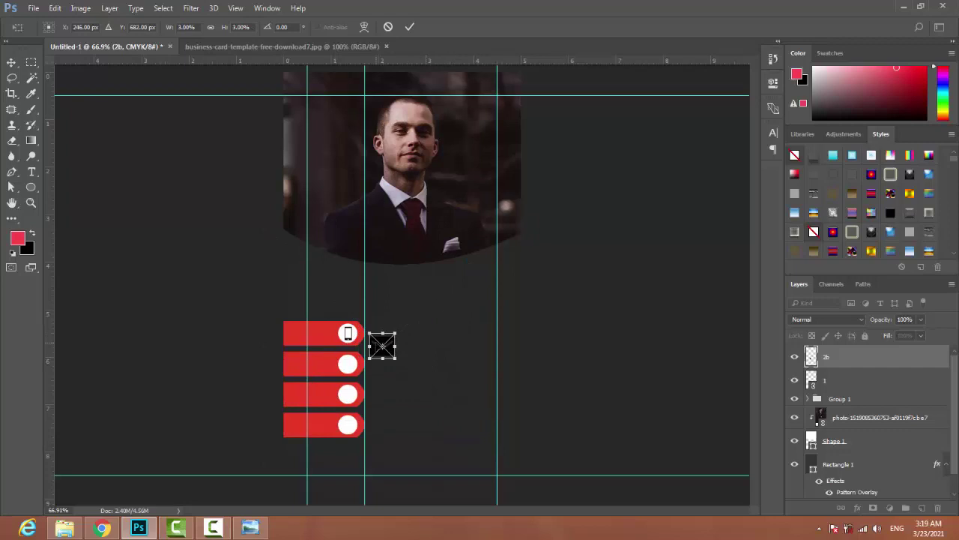
scroll(373, 337, up, 5)
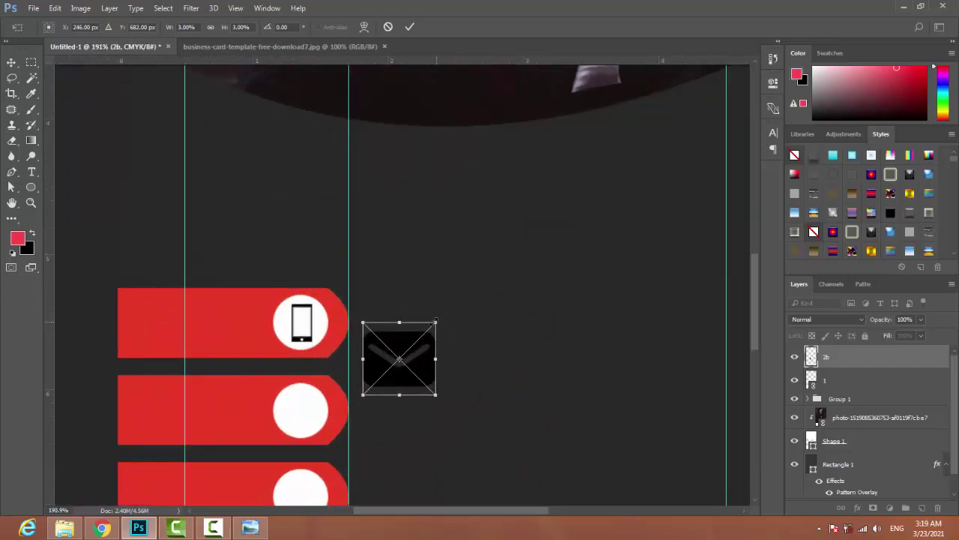
drag(435, 320, 426, 337)
key(Return)
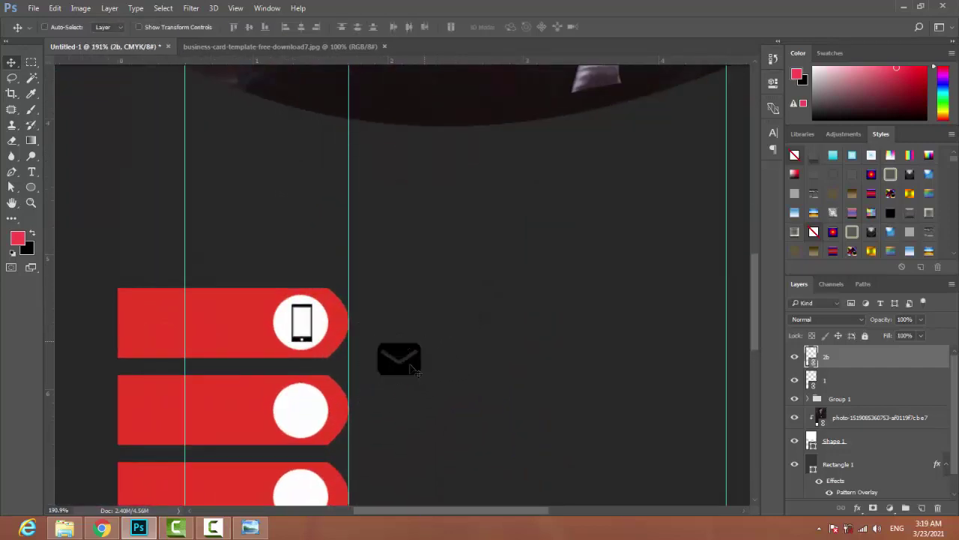
- Move the envelope into the second white circle, resize it, and nudge it centred
scroll(404, 367, up, 2)
drag(404, 367, 255, 437)
key(ctrl+t)
drag(289, 392, 295, 386)
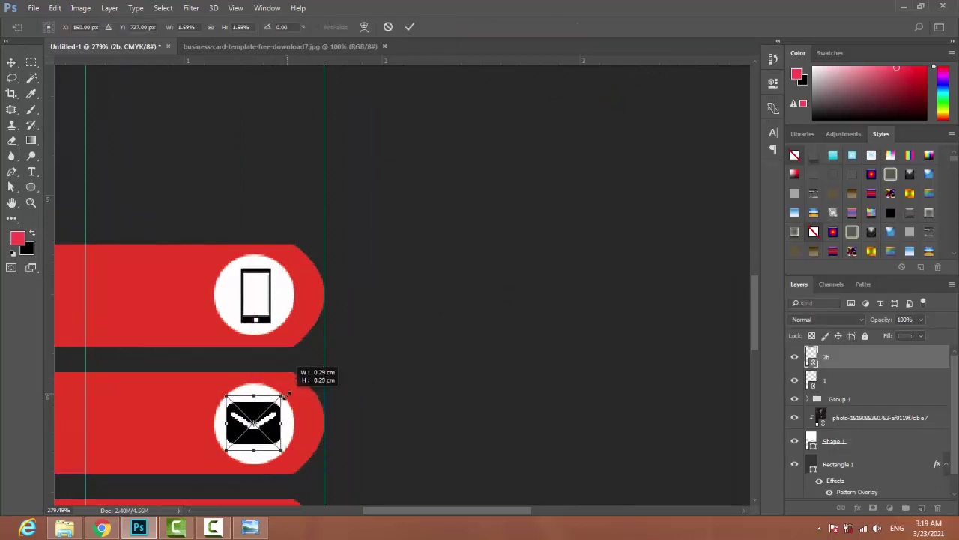
key(Return)
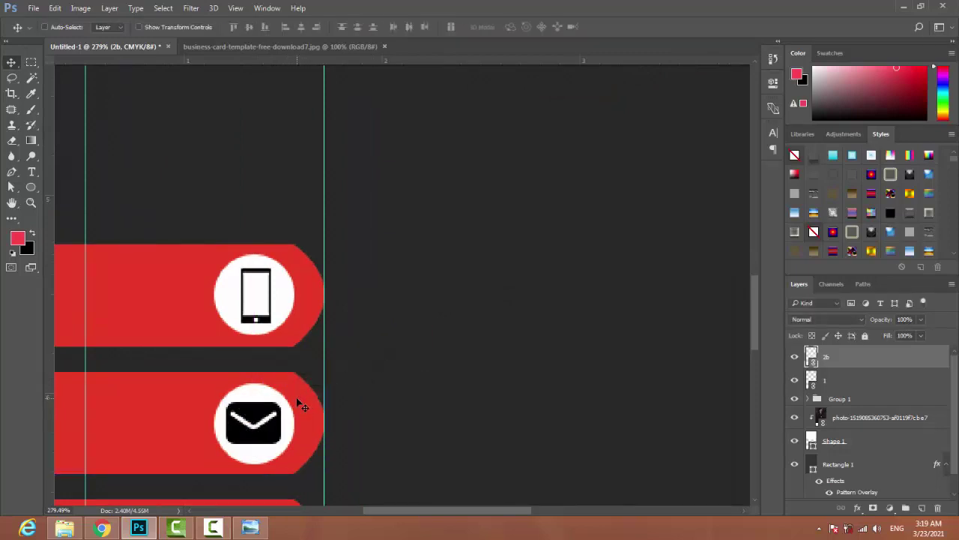
key(Right)
key(Down)
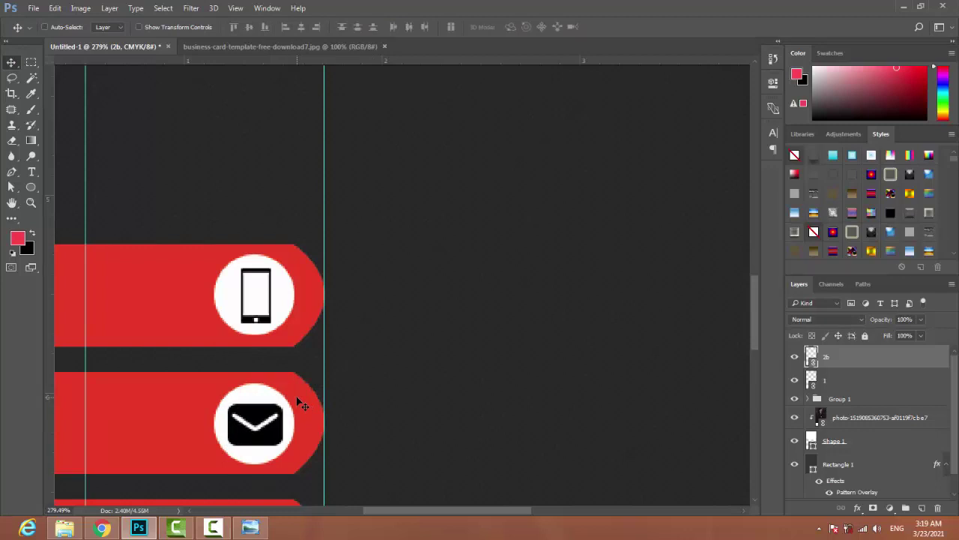
scroll(297, 397, down, 3)
scroll(297, 396, down, 3)
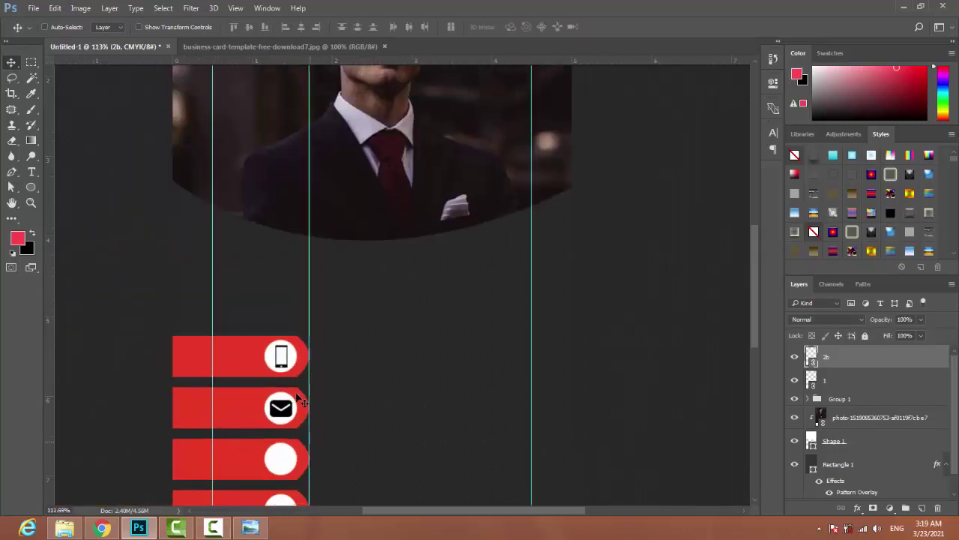
scroll(297, 396, down, 3)
scroll(315, 389, up, 1)
scroll(317, 398, up, 3)
scroll(382, 323, up, 2)
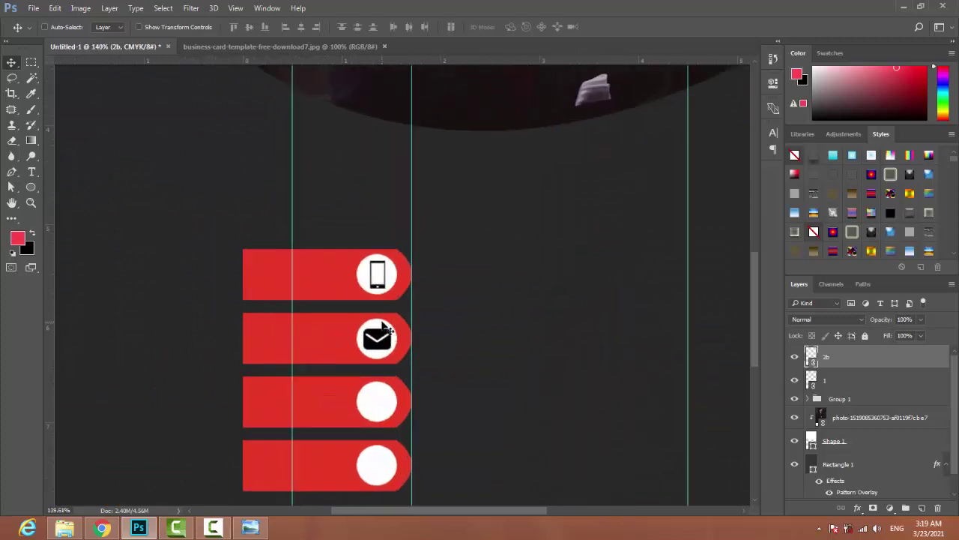
scroll(384, 327, up, 1)
scroll(378, 330, up, 1)
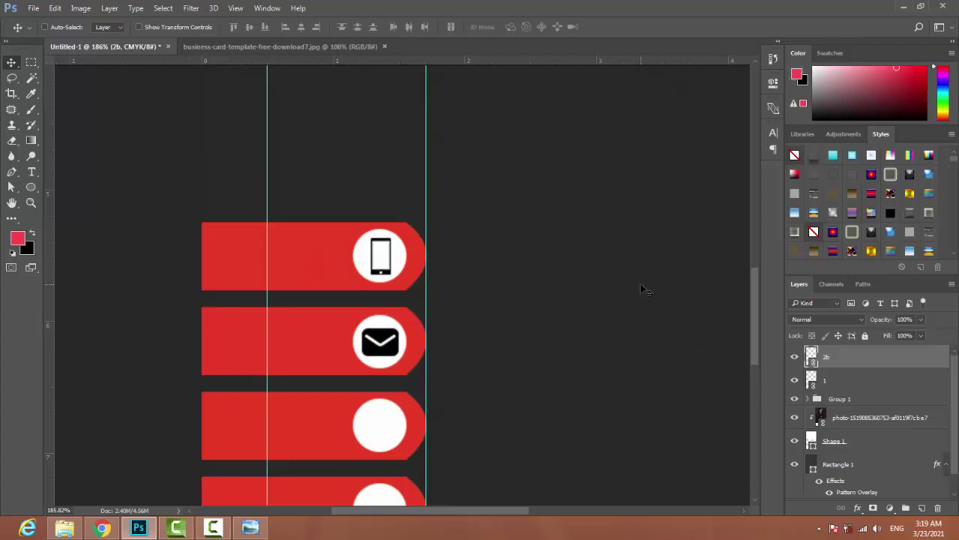
click(794, 358)
click(794, 358)
click(794, 357)
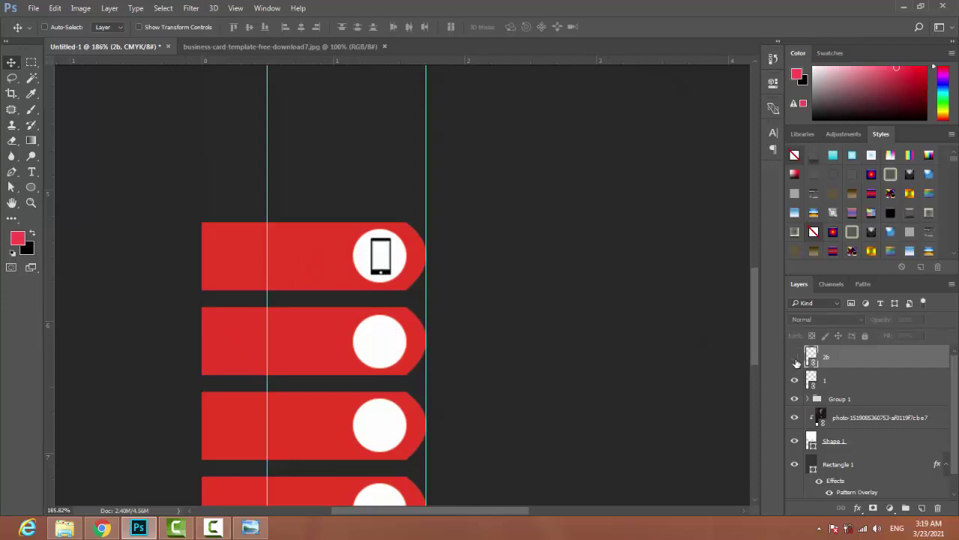
click(795, 357)
click(794, 357)
click(795, 357)
click(795, 359)
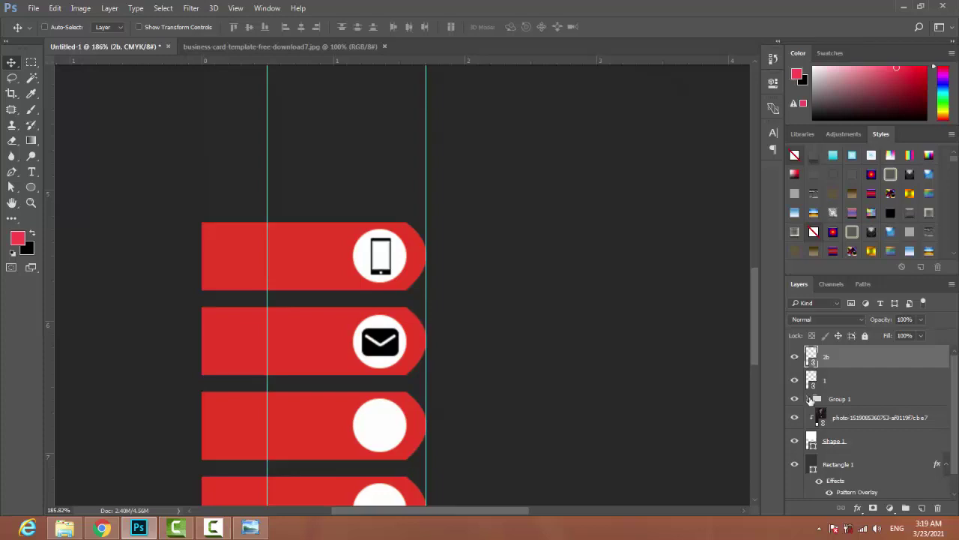
click(858, 508)
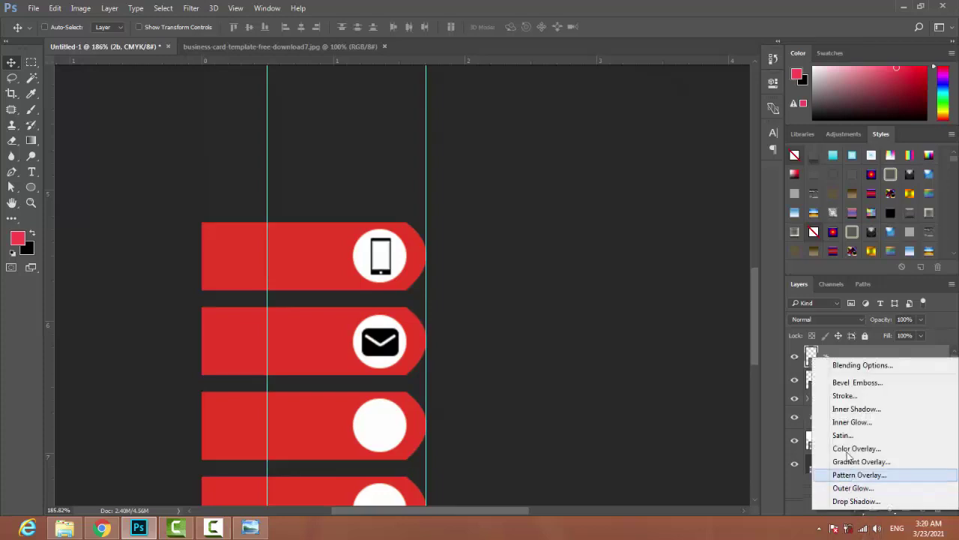
click(870, 449)
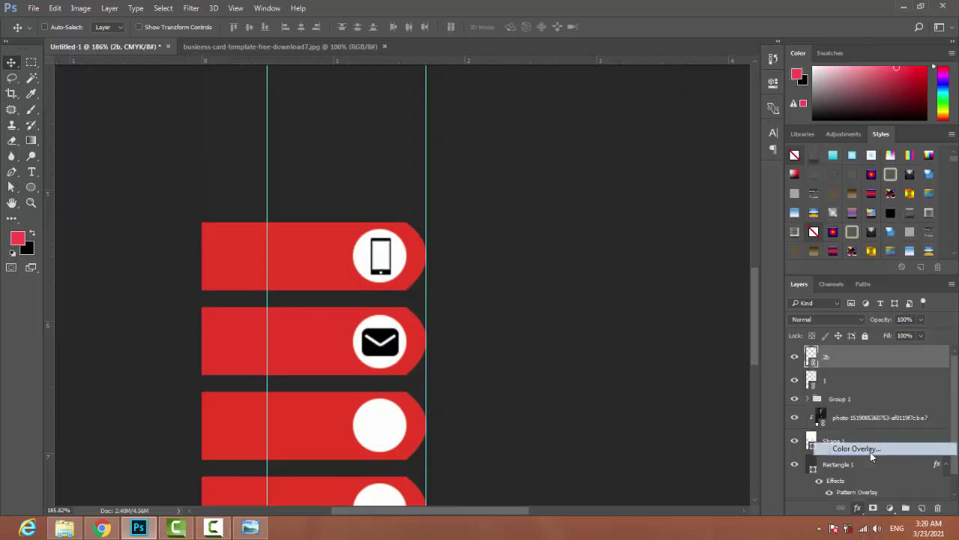
drag(607, 226, 819, 138)
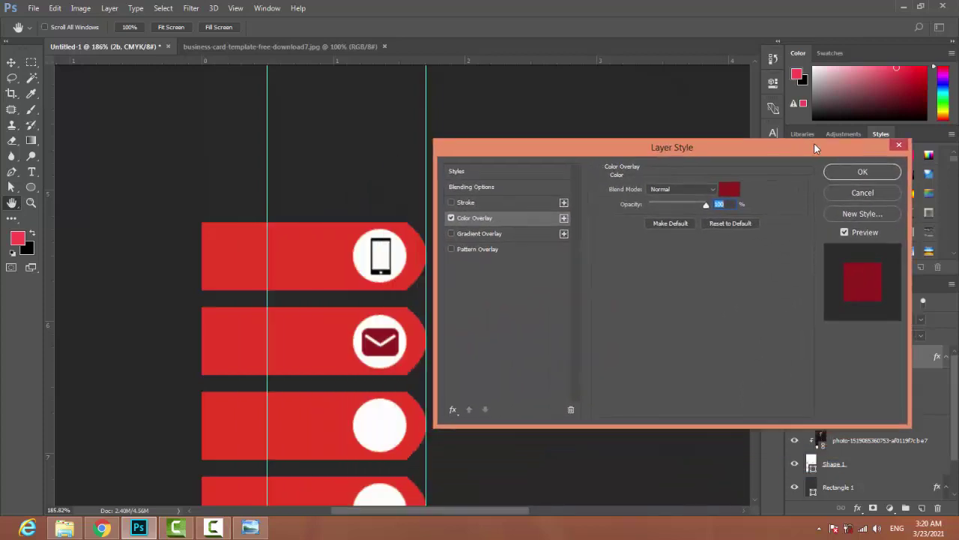
click(751, 180)
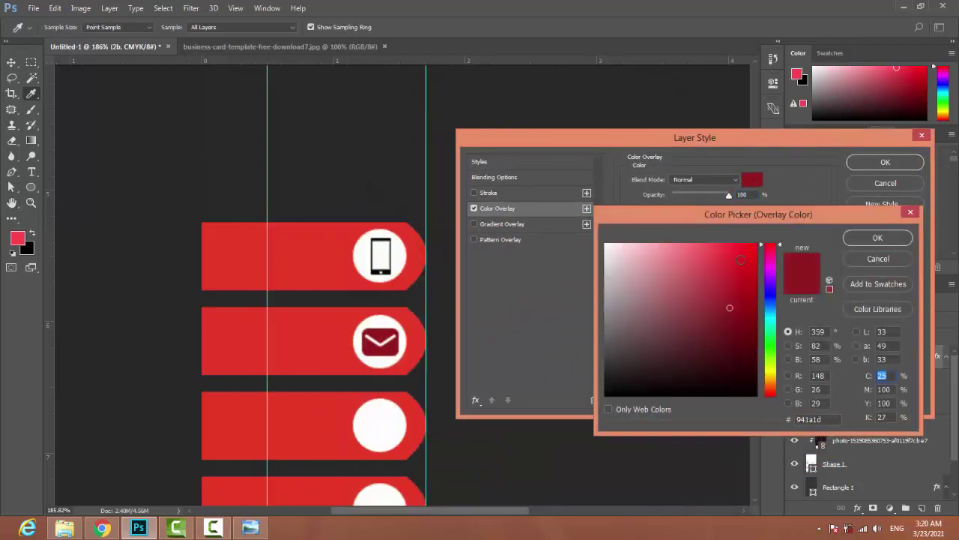
mouse_move(740, 259)
mouse_down()
mouse_move(589, 239)
mouse_move(654, 379)
mouse_up()
click(770, 315)
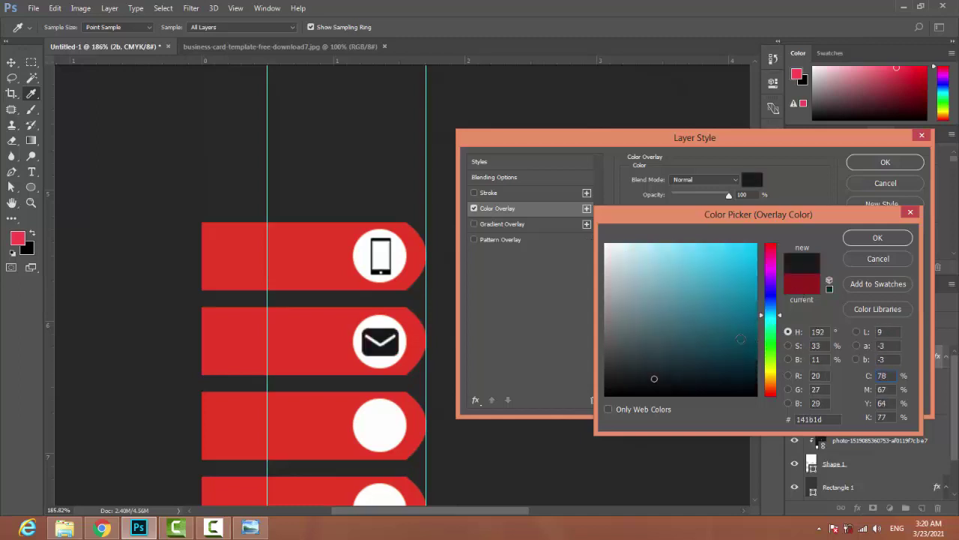
click(746, 267)
drag(694, 326, 699, 353)
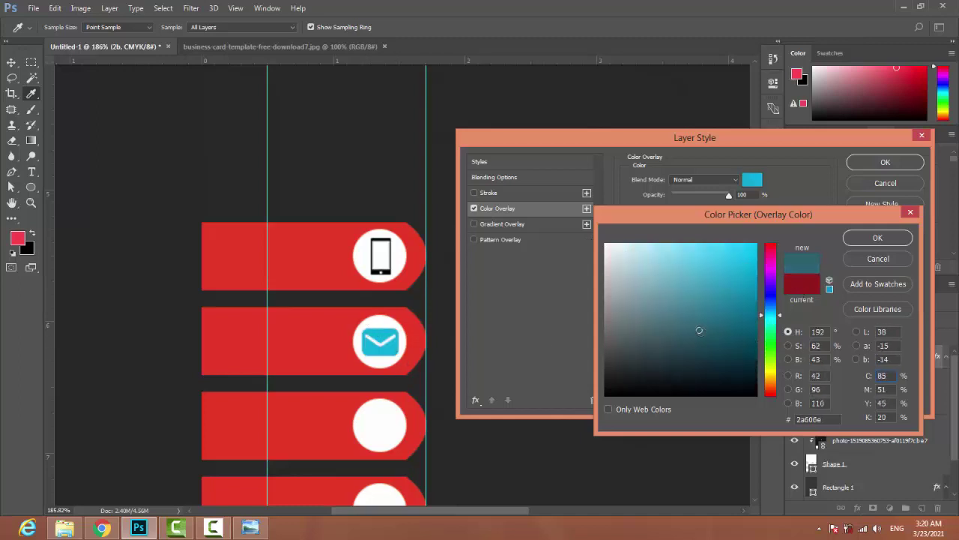
click(864, 258)
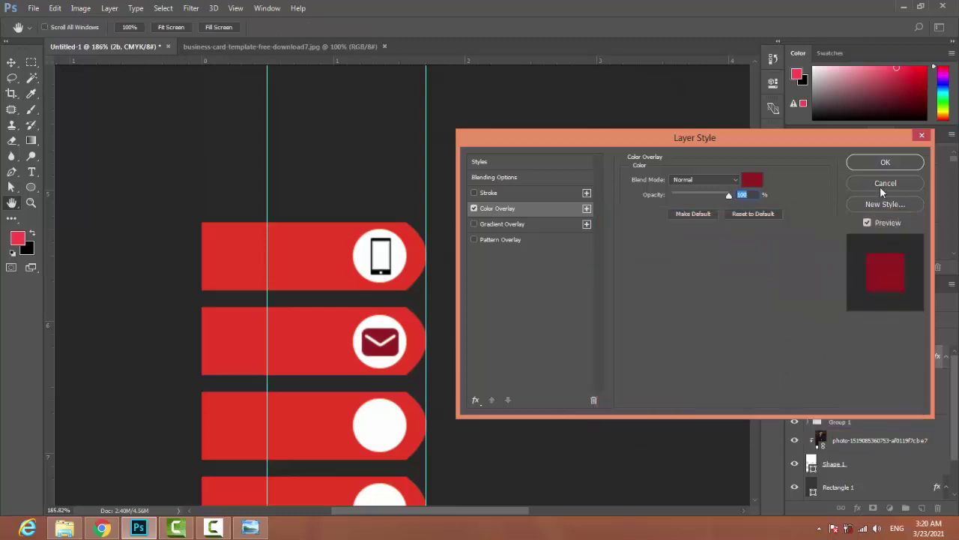
click(881, 183)
- Place browser-window icon file 4 as a linked layer inside the third tab's circle
scroll(389, 369, down, 5)
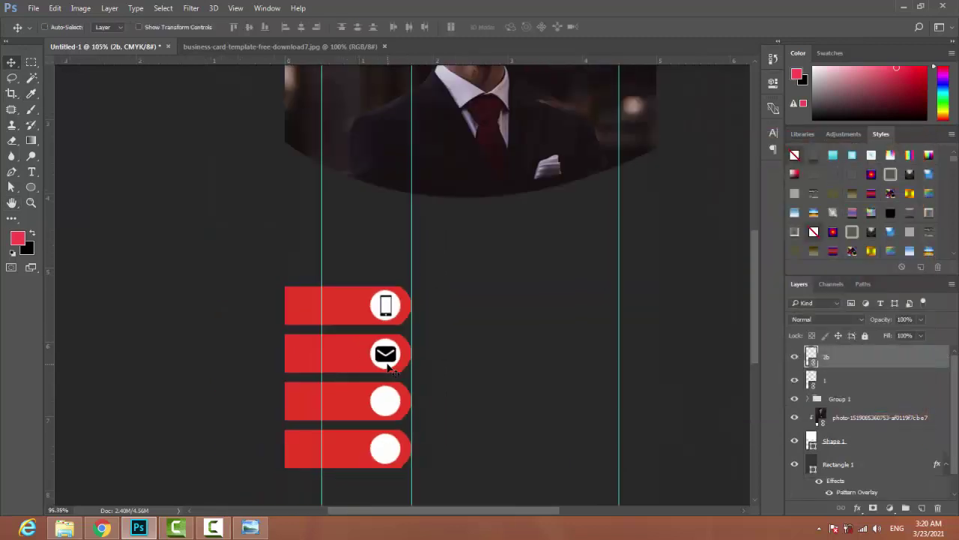
scroll(385, 361, up, 5)
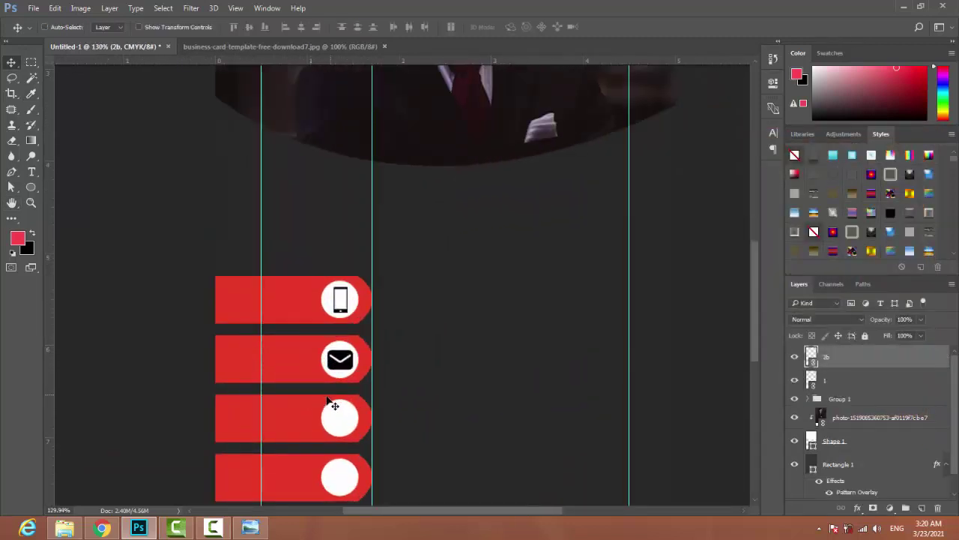
click(33, 8)
click(71, 239)
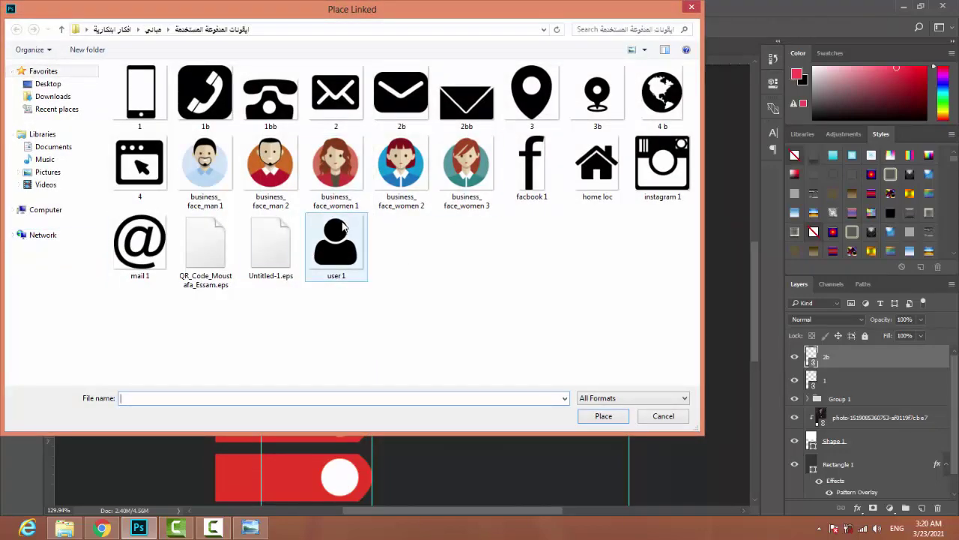
click(140, 244)
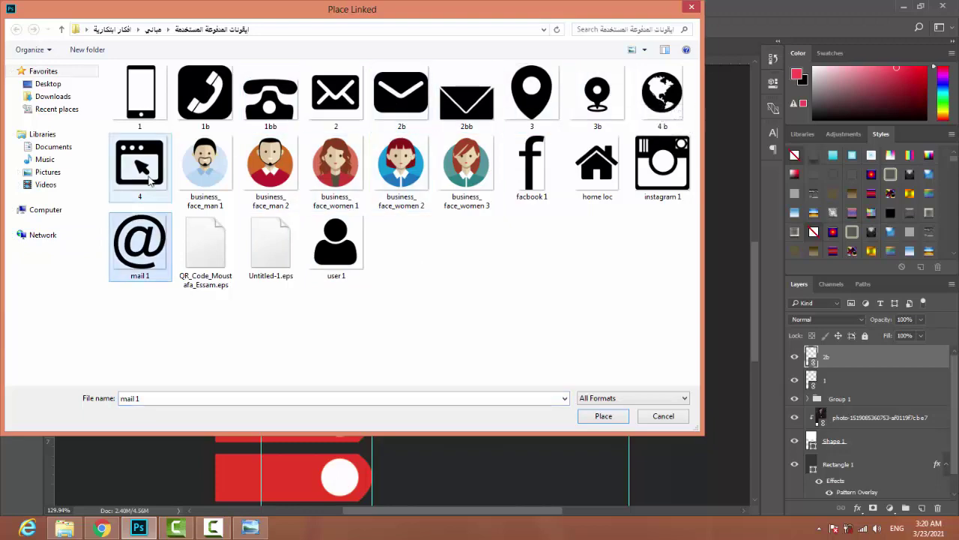
double_click(148, 179)
drag(521, 203, 320, 425)
scroll(413, 308, up, 3)
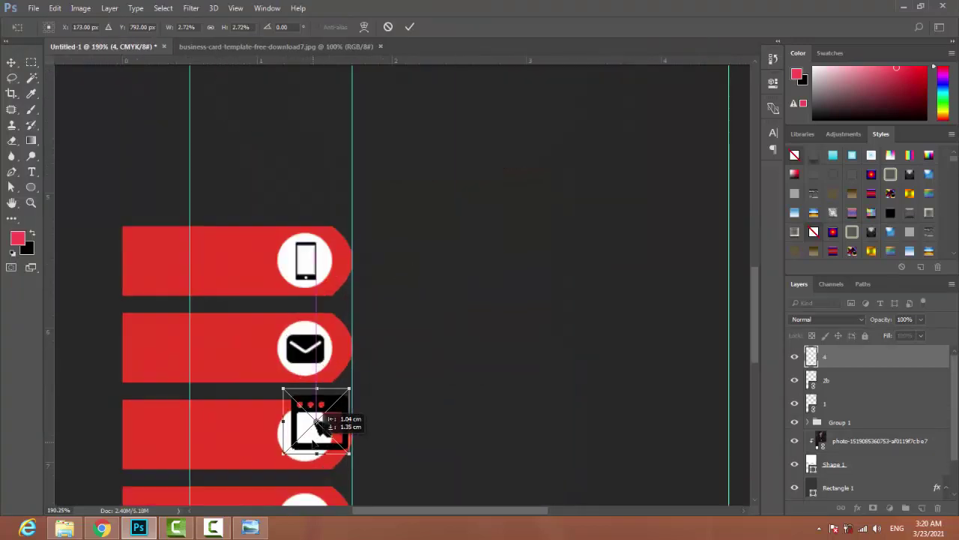
key(Return)
scroll(342, 422, down, 5)
scroll(343, 422, up, 3)
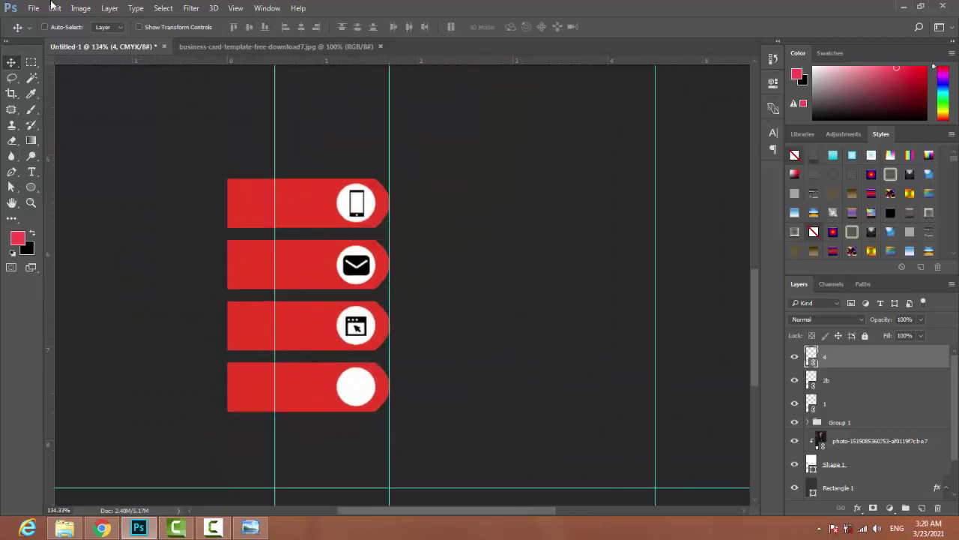
- Place location-pin icon file 3b inside the fourth tab's circle
click(34, 8)
click(75, 242)
double_click(595, 86)
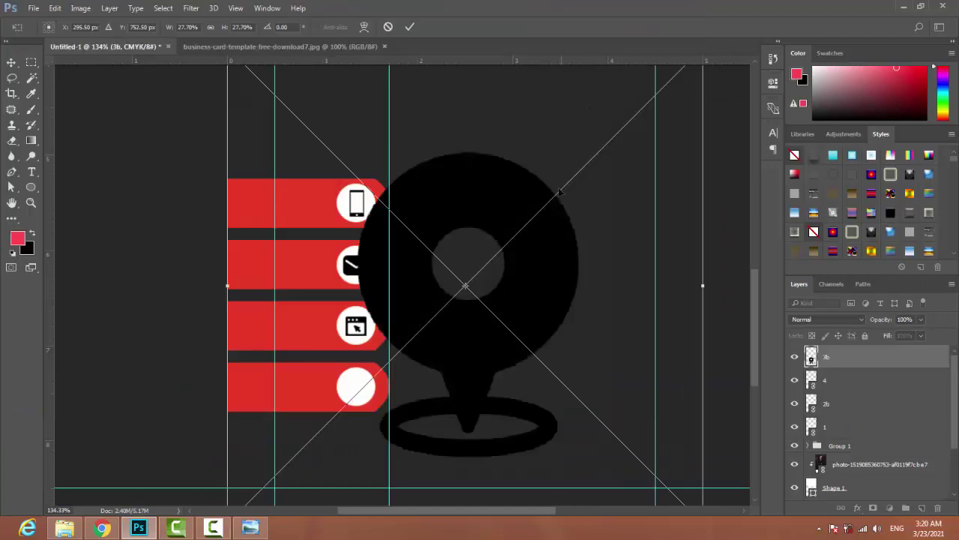
scroll(559, 192, down, 3)
drag(569, 188, 392, 337)
key(Return)
scroll(547, 279, up, 2)
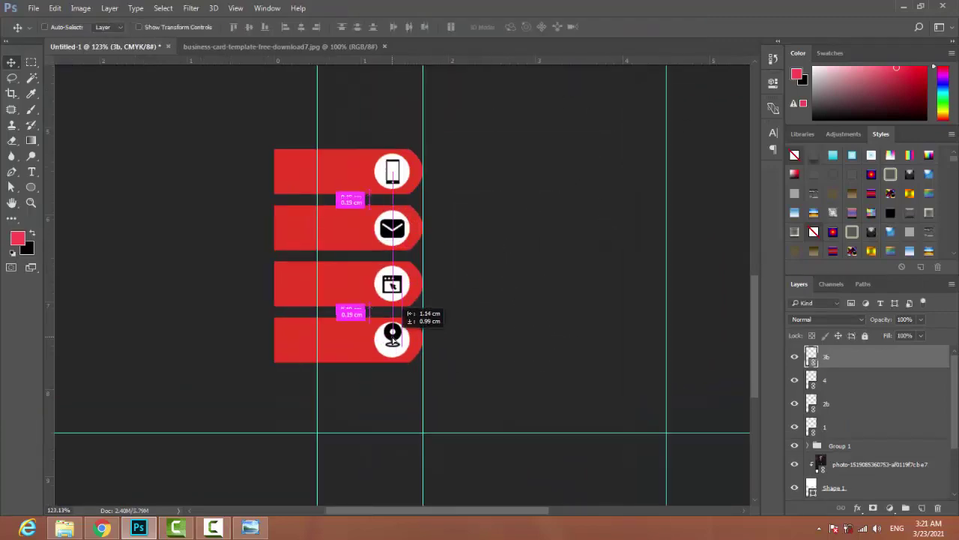
scroll(417, 315, down, 2)
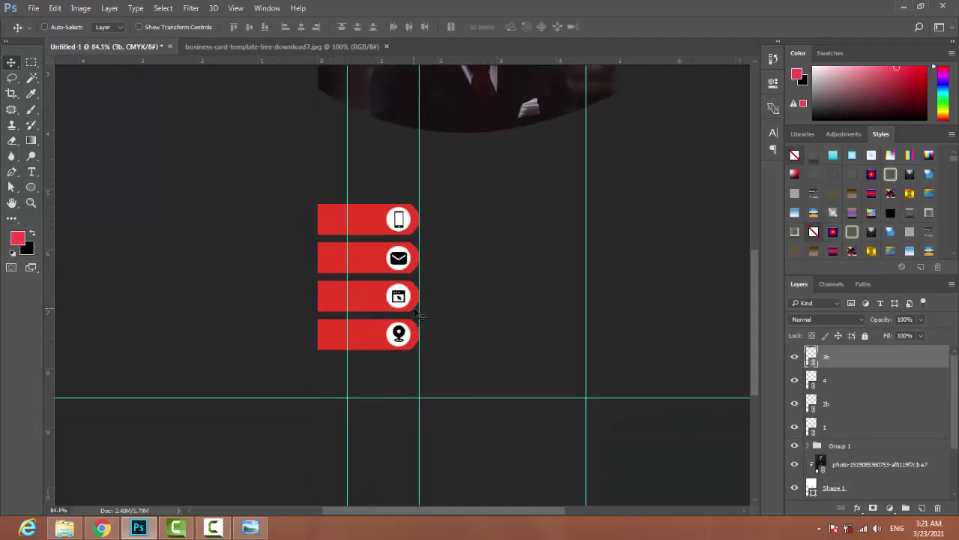
scroll(417, 315, down, 1)
scroll(369, 393, up, 1)
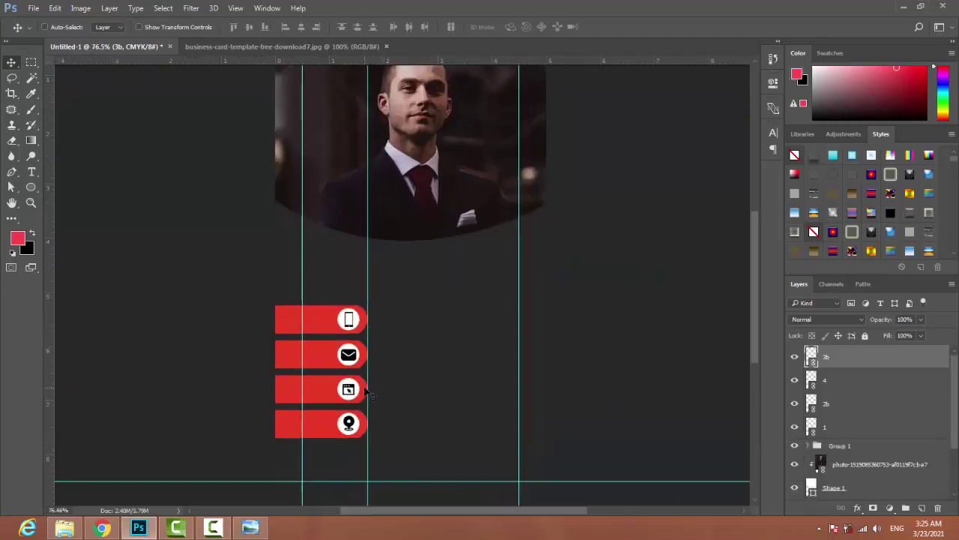
scroll(369, 393, down, 1)
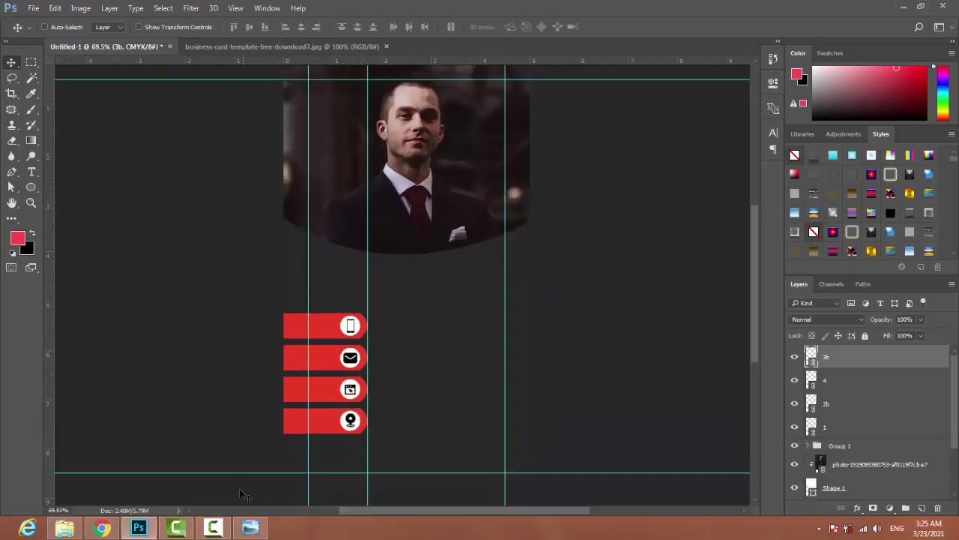
click(249, 529)
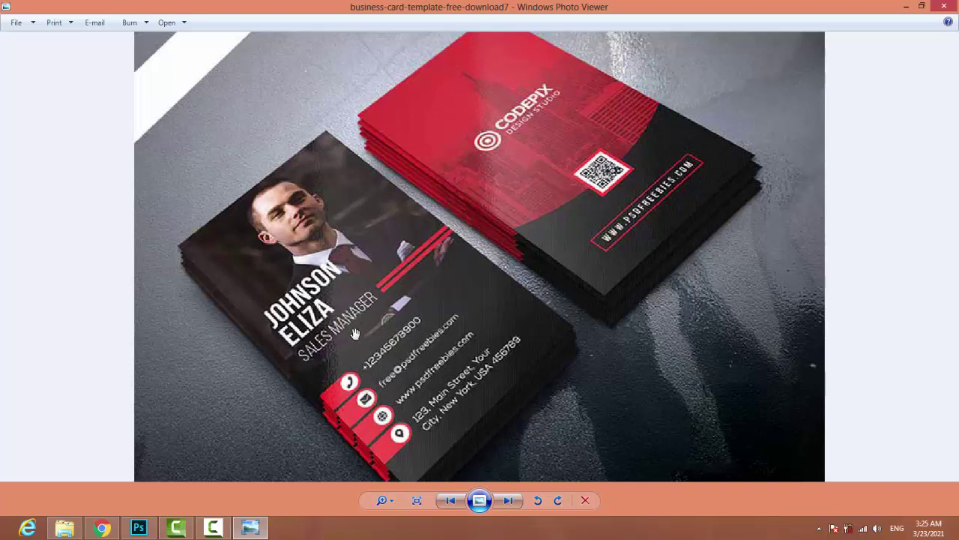
click(258, 529)
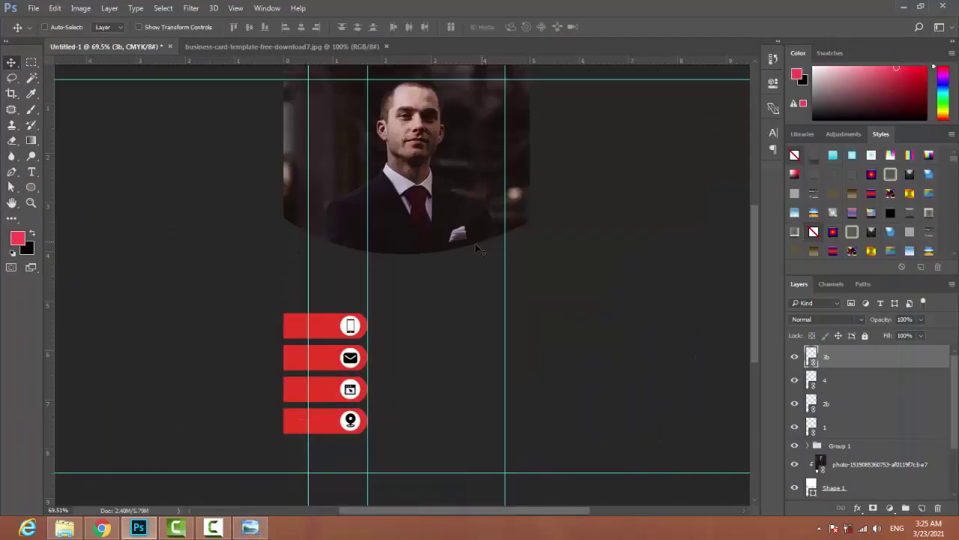
scroll(334, 289, up, 1)
scroll(422, 347, up, 1)
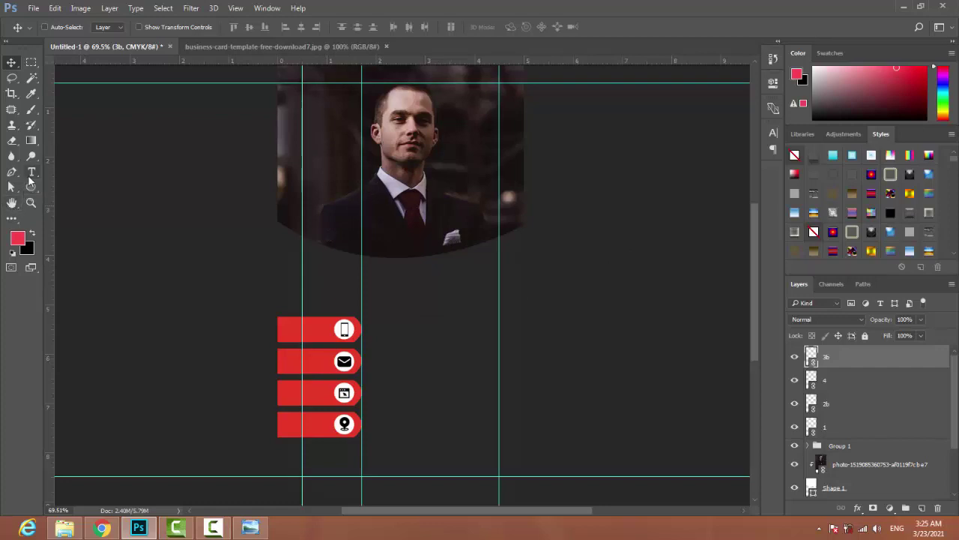
- Switch to the Horizontal Type tool at Elephant Regular 53 pt white, zoomed on the tabs
click(31, 177)
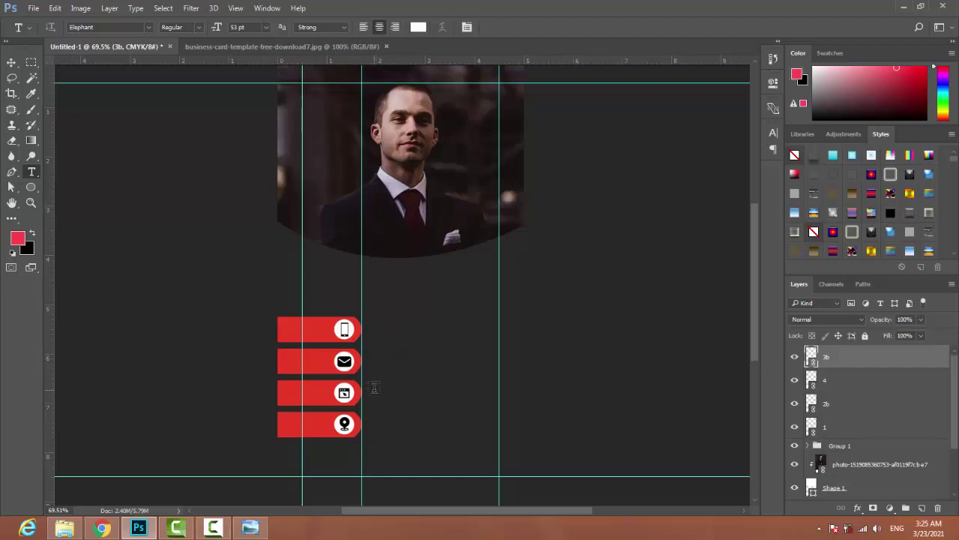
scroll(375, 387, up, 1)
scroll(375, 386, down, 1)
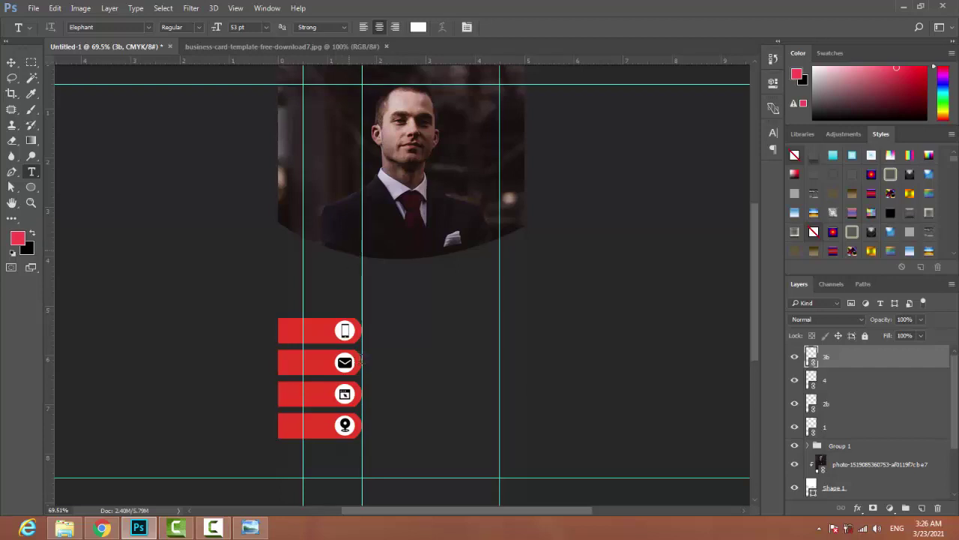
scroll(382, 337, up, 1)
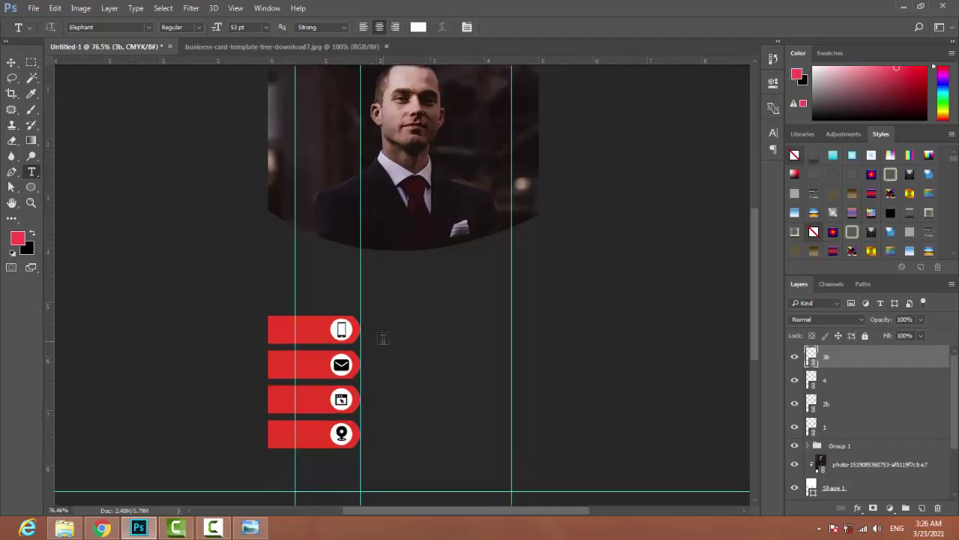
scroll(375, 358, up, 1)
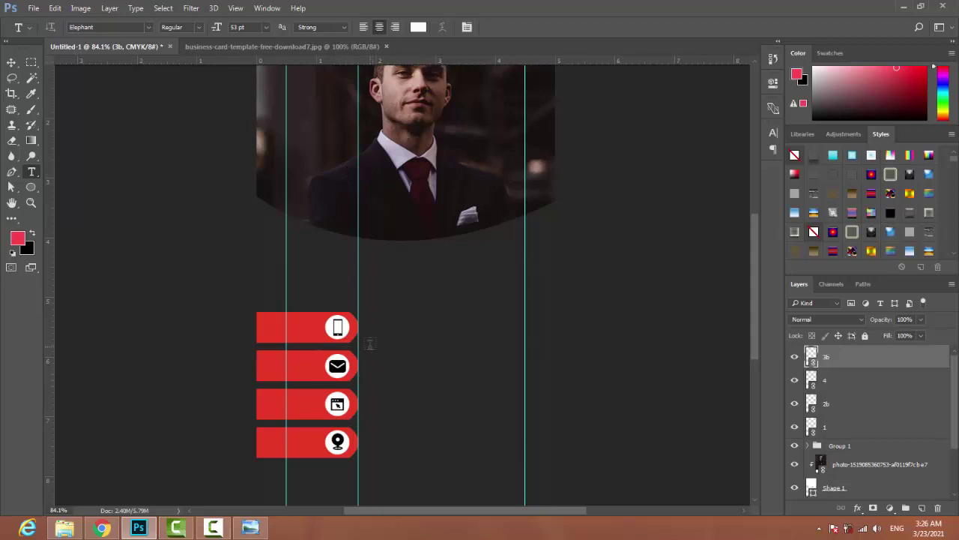
- Add the person's name as a text layer and drag it across the photo arc
scroll(369, 344, down, 2)
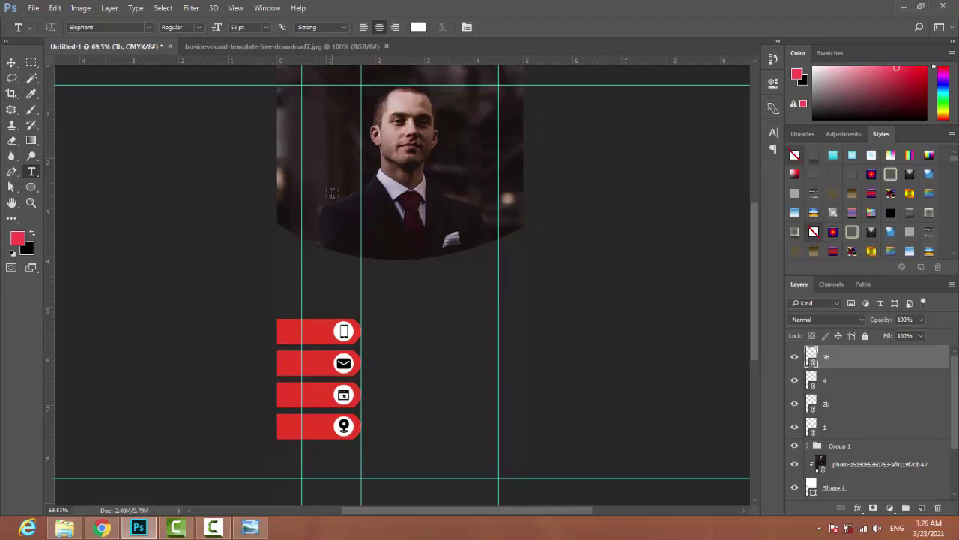
scroll(332, 194, up, 1)
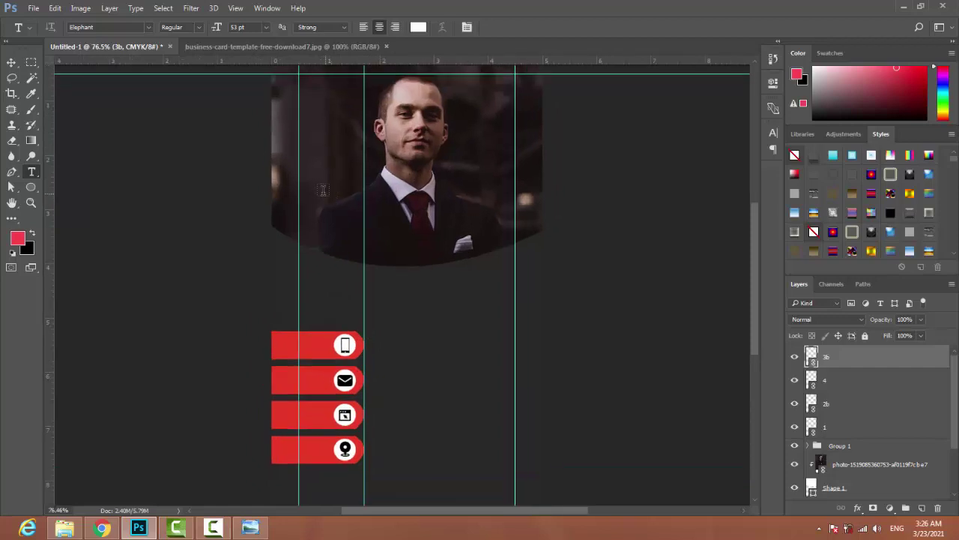
click(320, 187)
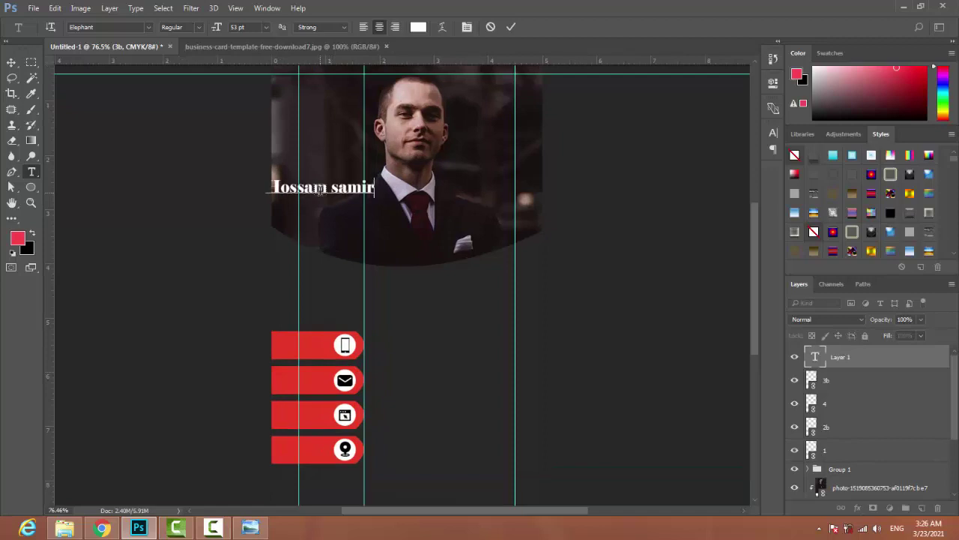
key(ctrl+a)
key(ctrl+Return)
key(v)
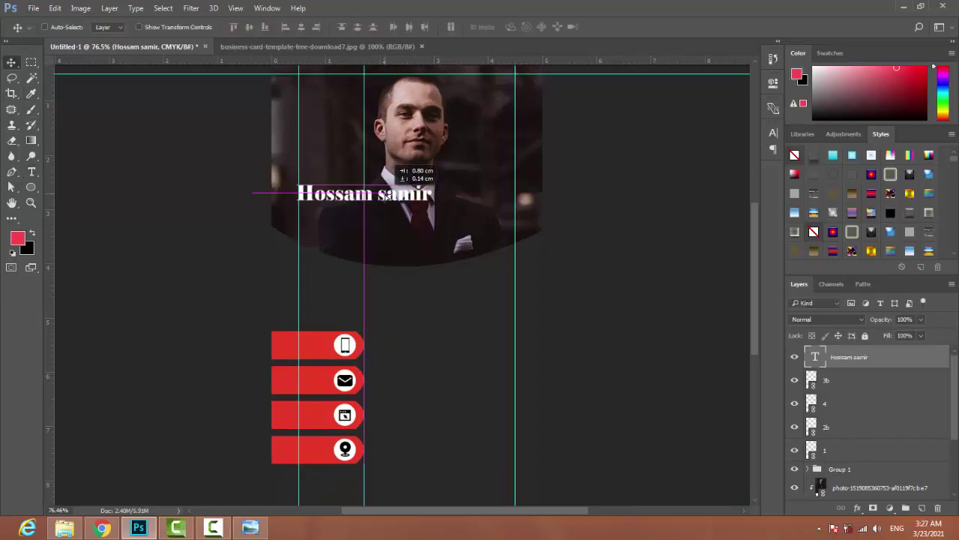
drag(350, 188, 385, 210)
- Nudge the name text slightly lower and touch up its wording
scroll(385, 210, up, 2)
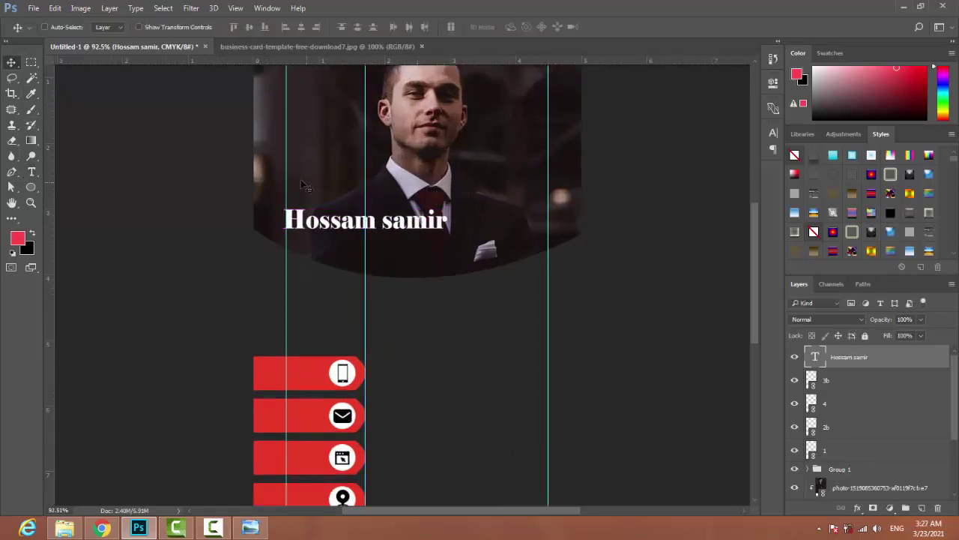
scroll(869, 419, down, 2)
ctrl+click(839, 488)
click(300, 26)
scroll(411, 232, down, 1)
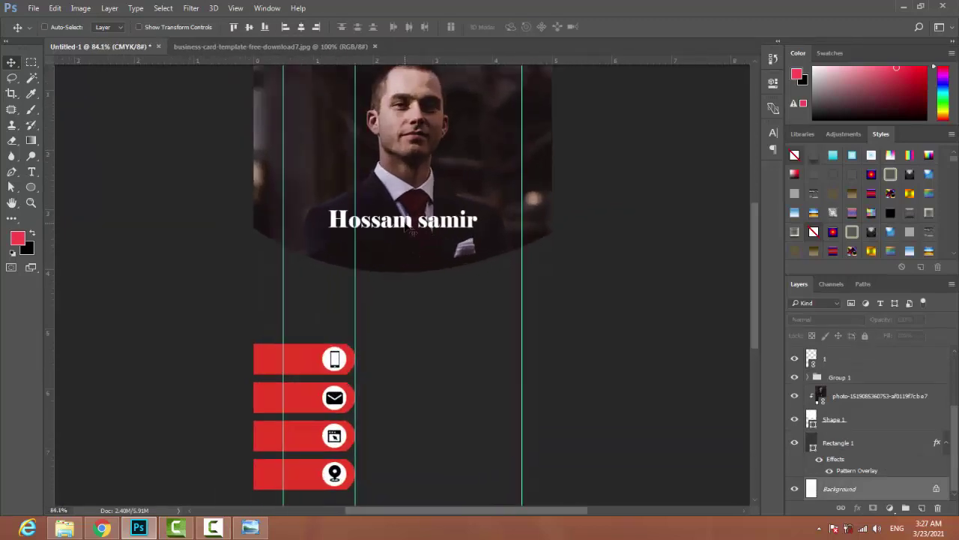
drag(411, 232, 404, 249)
scroll(405, 248, down, 3)
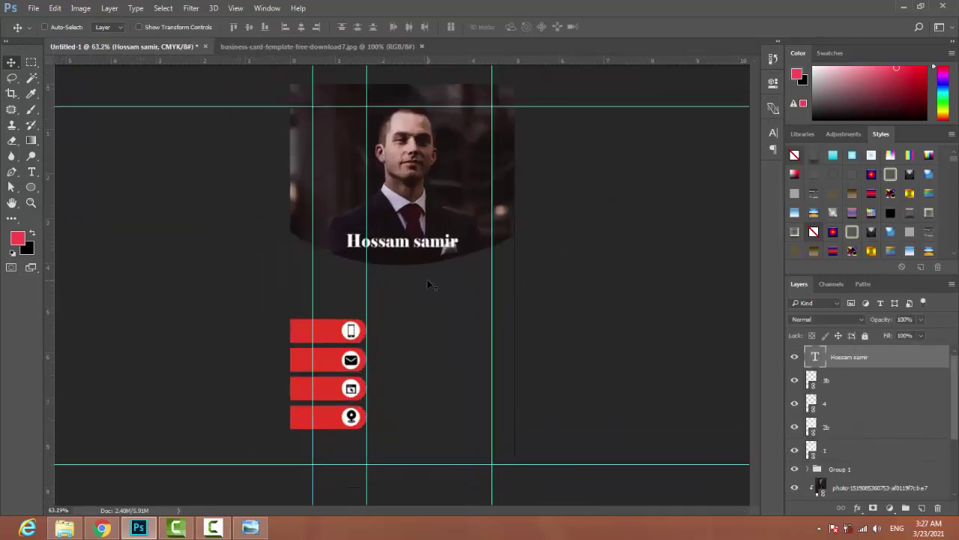
double_click(402, 241)
key(BackSpace)
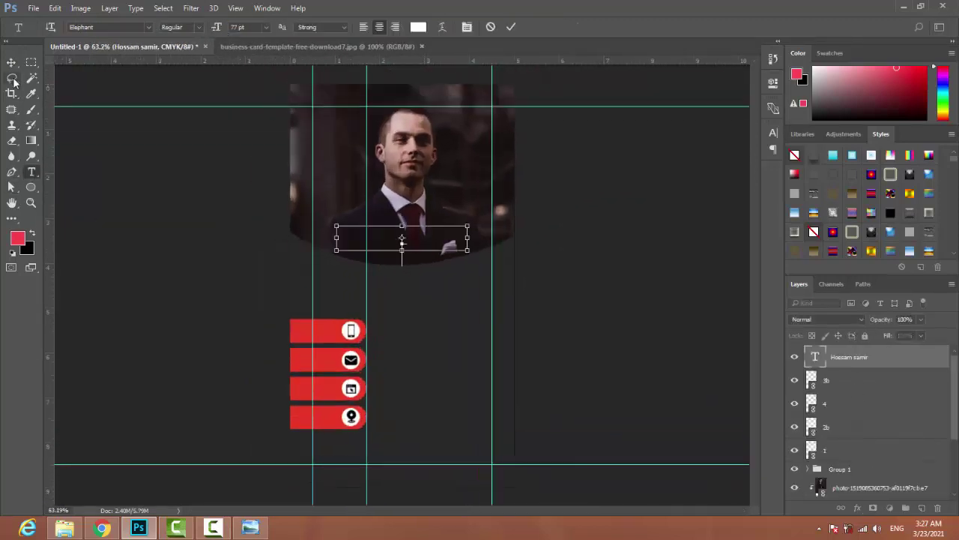
click(12, 62)
scroll(413, 349, up, 3)
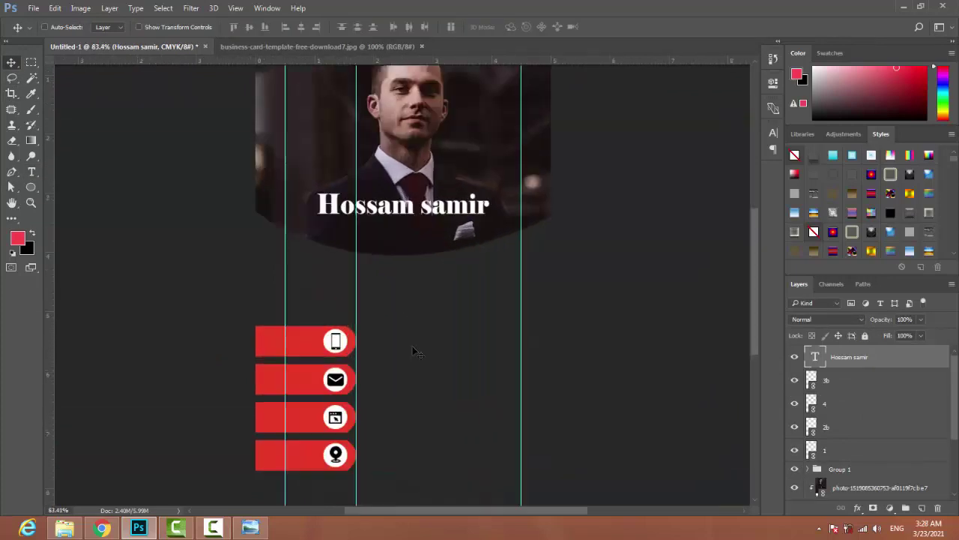
scroll(413, 350, down, 3)
- Add the phone number beside the phone icon at font size 8
key(t)
click(401, 268)
text(0100000)
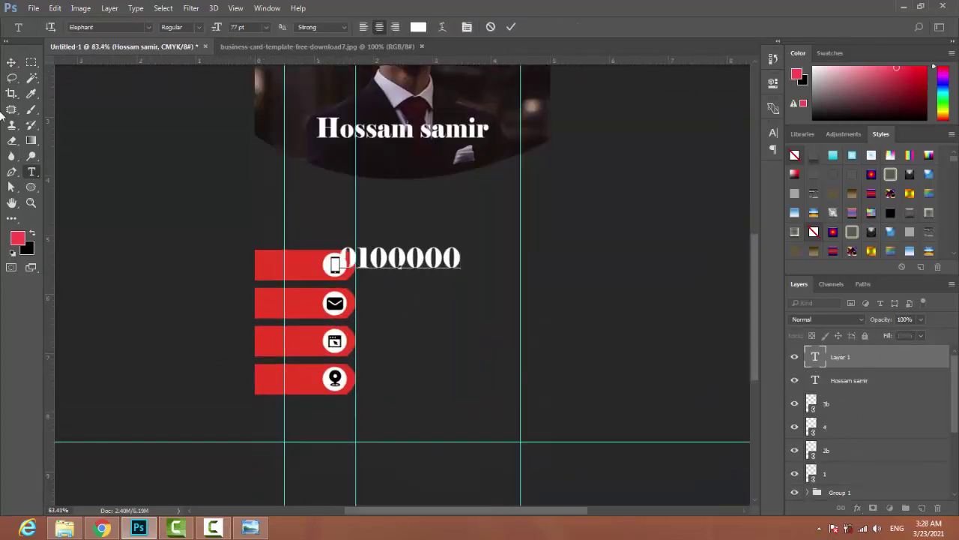
click(12, 61)
drag(405, 259, 431, 265)
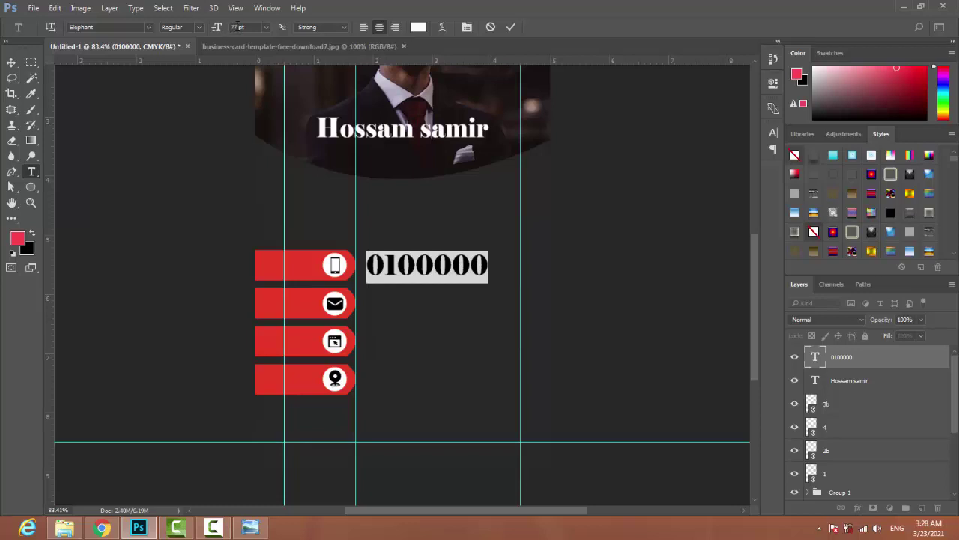
text(8)
key(Return)
drag(237, 27, 246, 27)
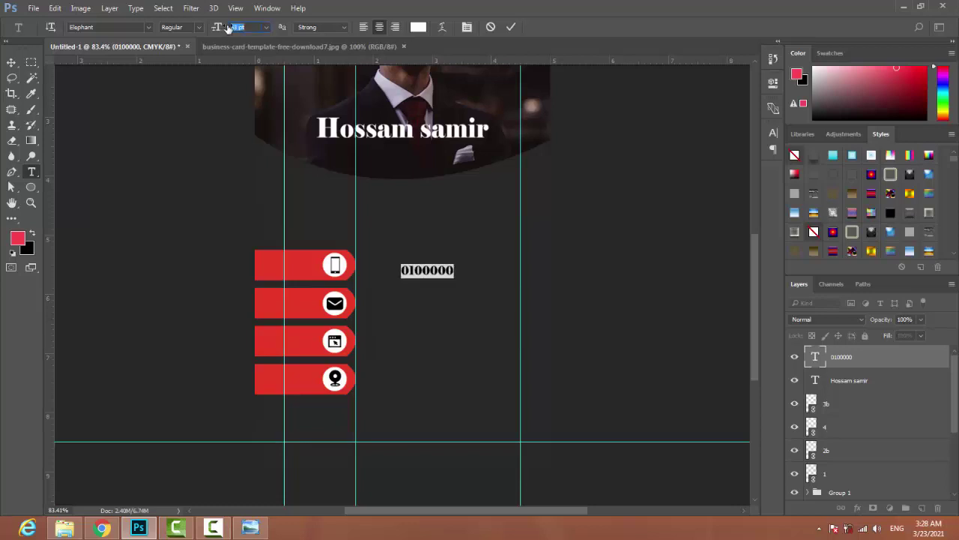
mouse_move(408, 272)
mouse_down()
mouse_move(391, 268)
mouse_move(407, 383)
mouse_up()
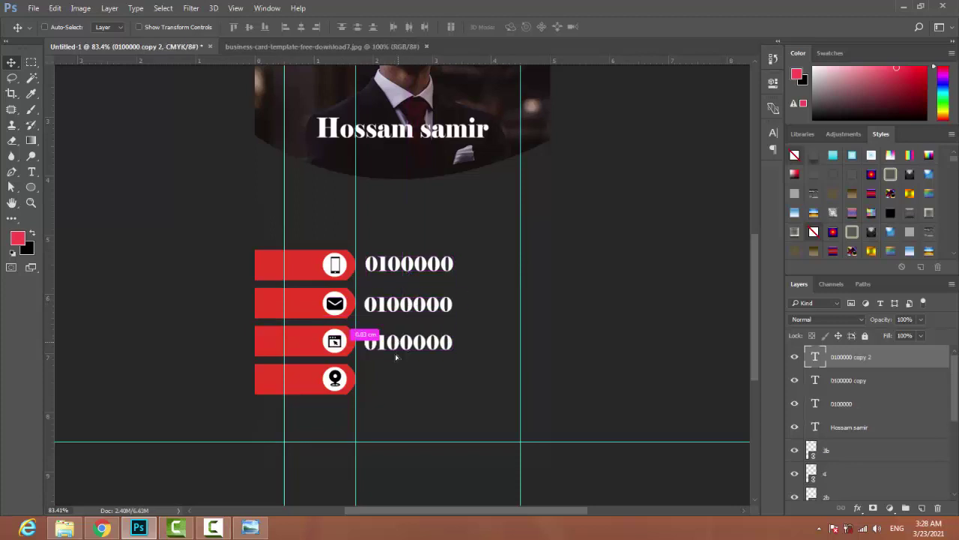
- Enter the address line as the fourth-row text
key(t)
double_click(407, 383)
text(8)
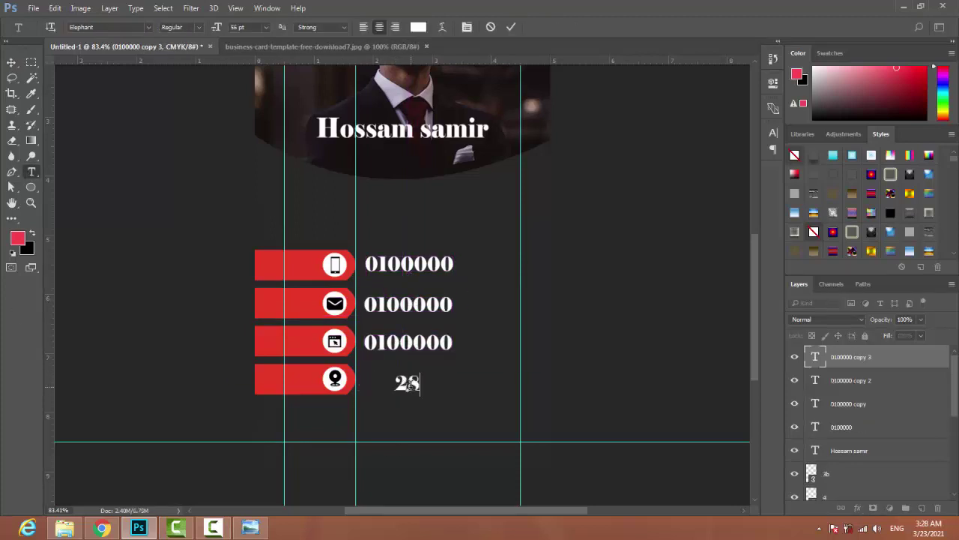
text(3,testT)
key(ctrl+Return)
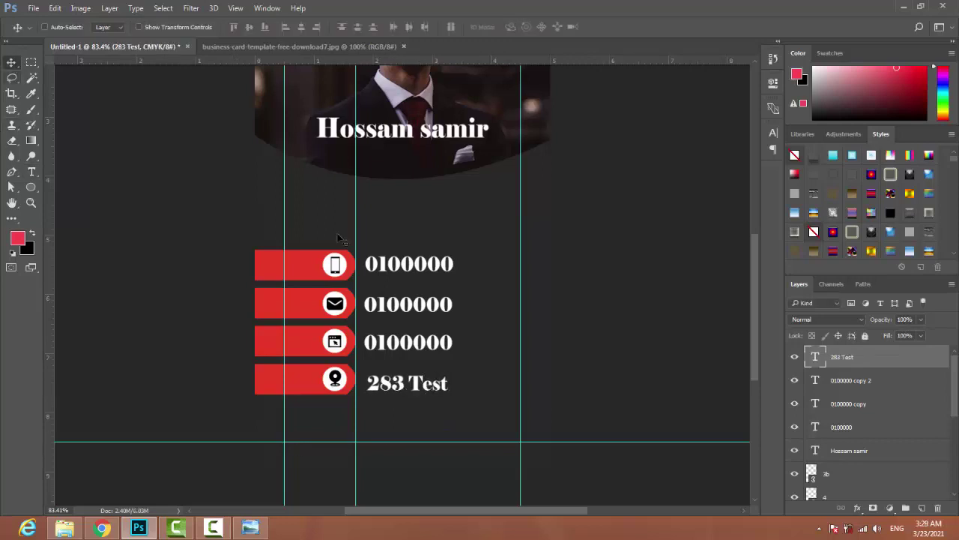
- Replace the second-row text with the e-mail address, resized and aligned with the other rows
double_click(416, 305)
text(hoss)
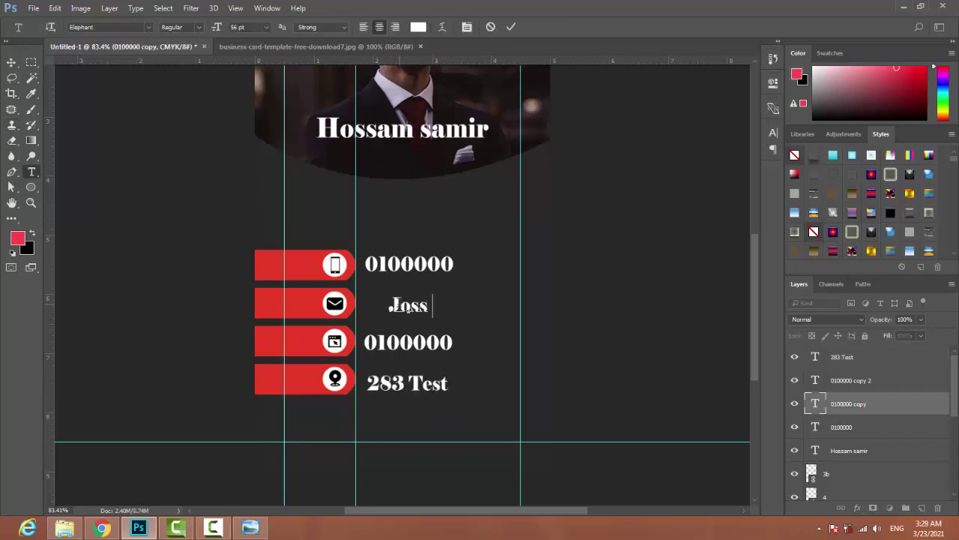
key(BackSpace)
key(BackSpace)
key(BackSpace)
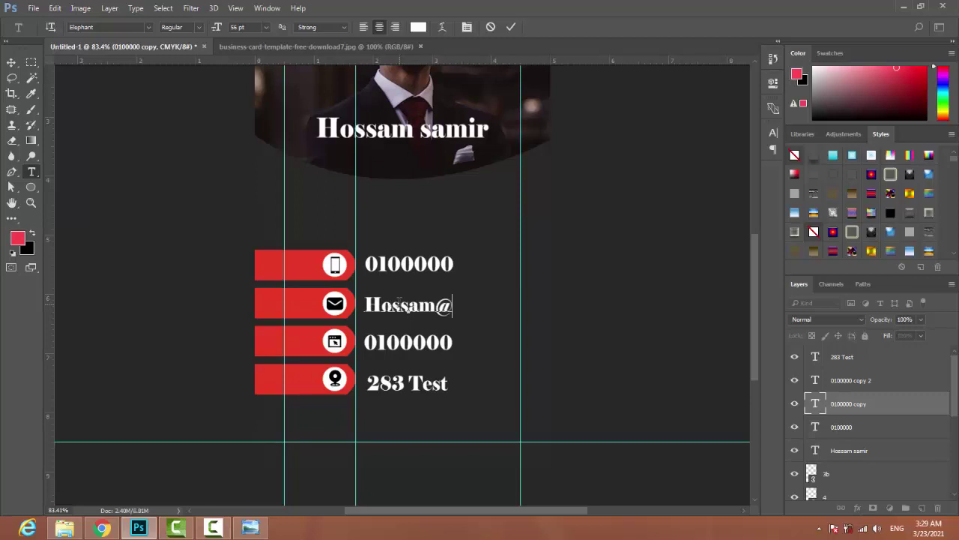
drag(216, 29, 202, 29)
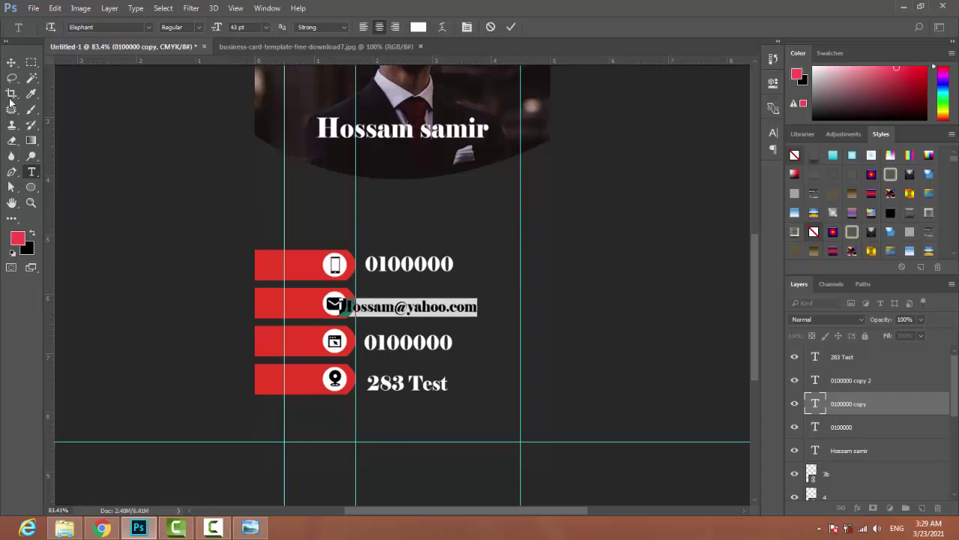
key(ctrl+Return)
drag(390, 304, 430, 306)
click(864, 454)
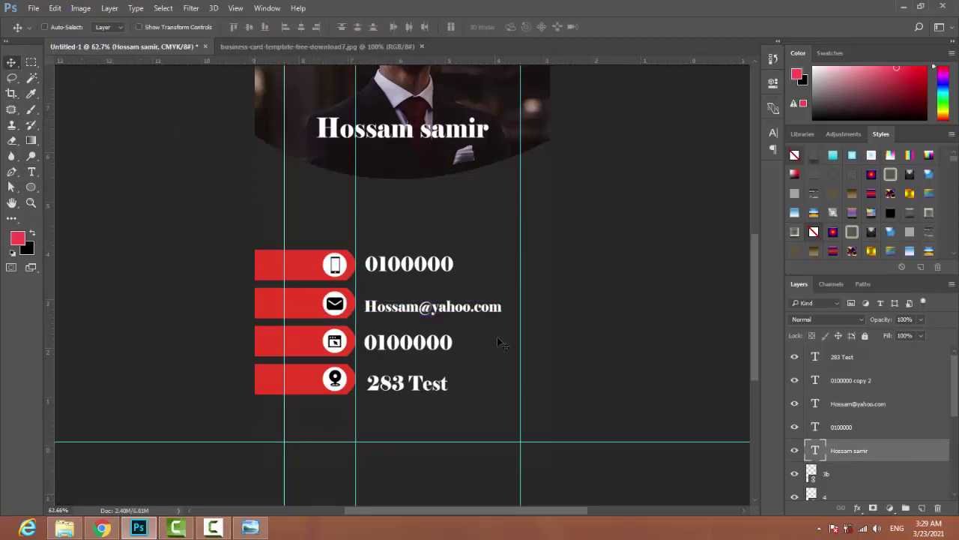
- Zoom in to review the card, then view the business-card-template-free-download7 reference
scroll(505, 342, down, 3)
scroll(435, 400, up, 2)
scroll(429, 395, up, 1)
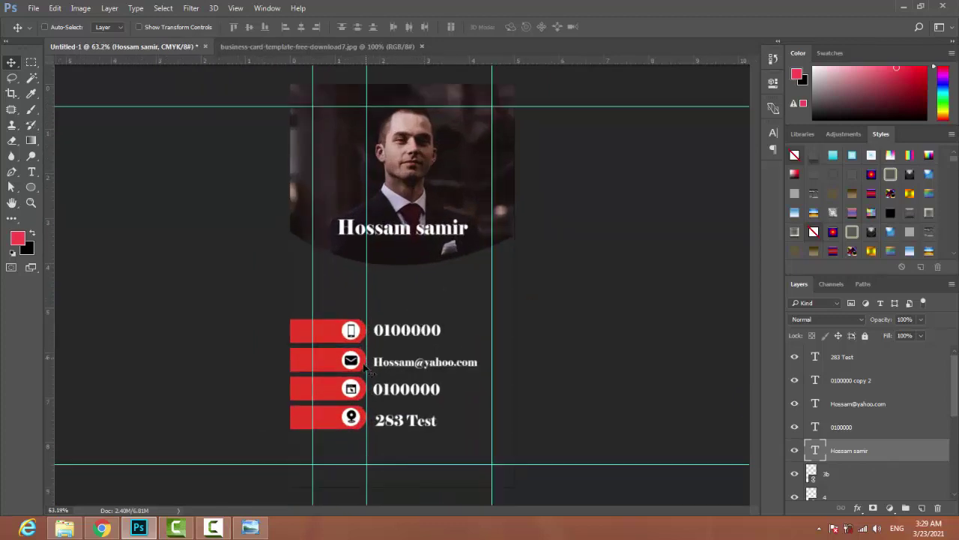
scroll(393, 367, up, 1)
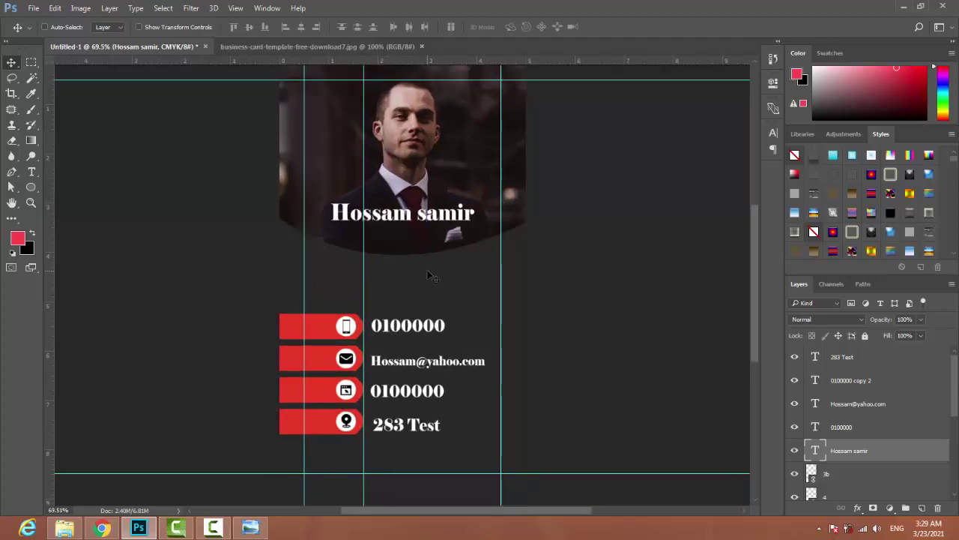
scroll(413, 370, up, 1)
scroll(412, 370, up, 1)
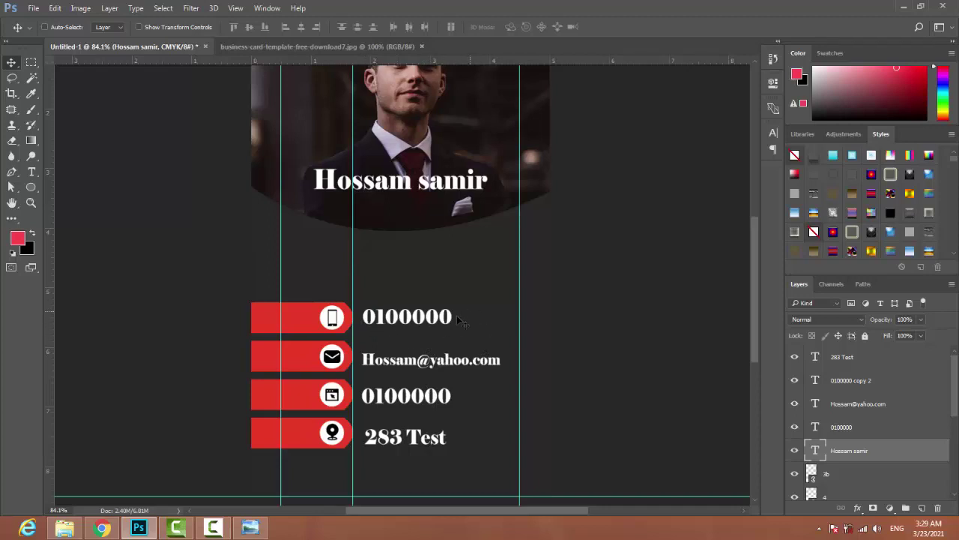
scroll(440, 413, up, 1)
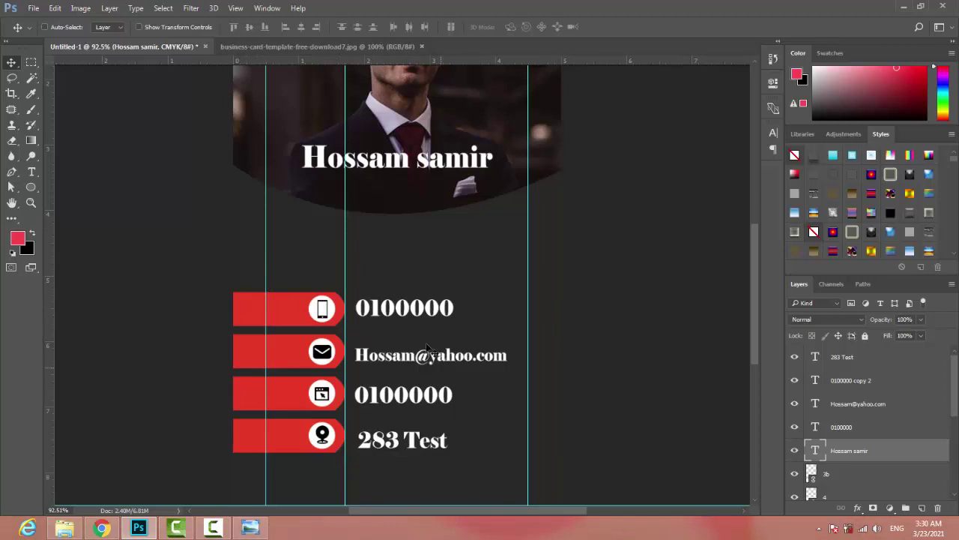
scroll(422, 355, down, 3)
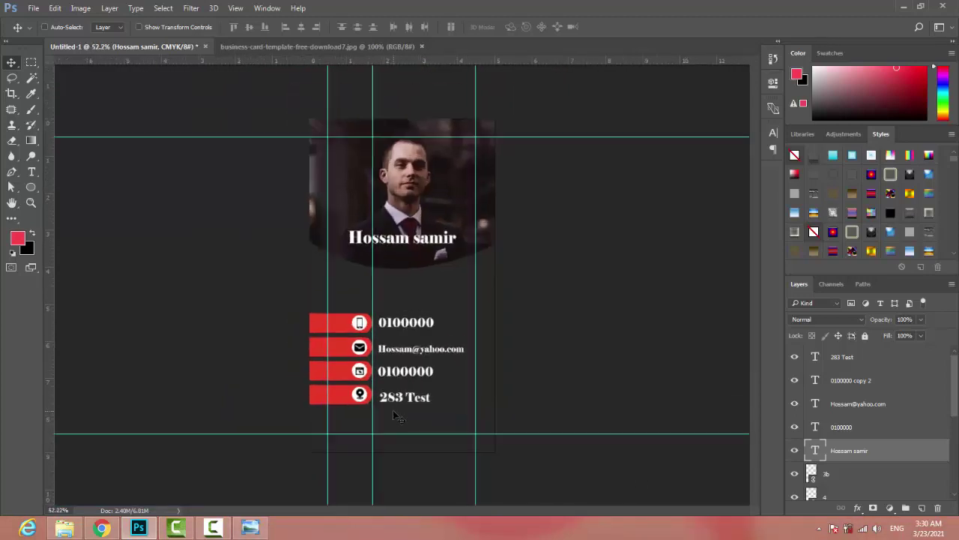
scroll(393, 410, up, 1)
key(ctrl+plus)
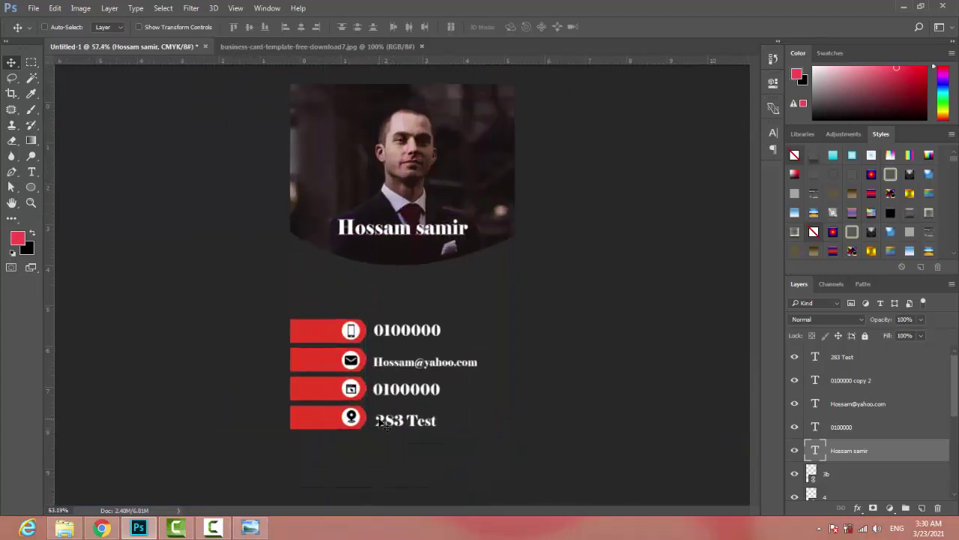
click(250, 527)
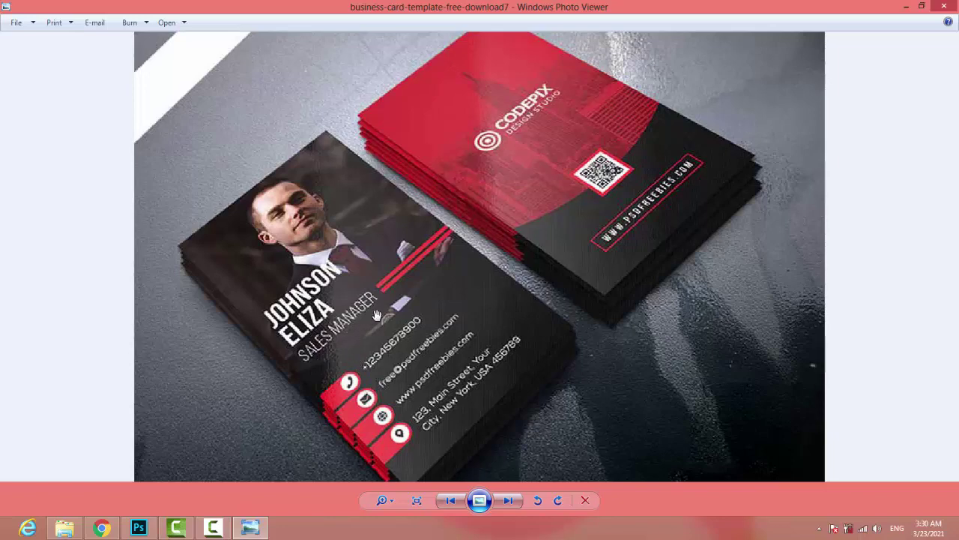
click(251, 528)
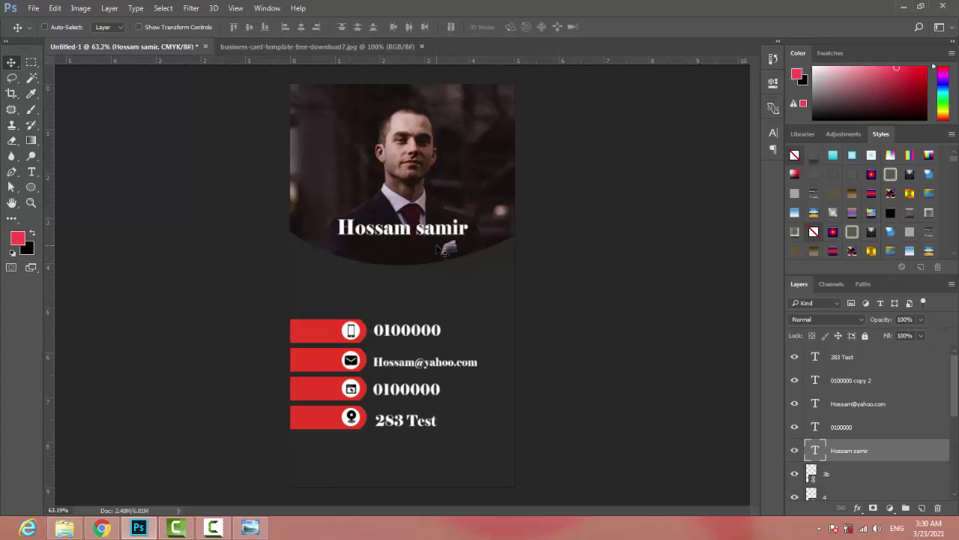
click(251, 528)
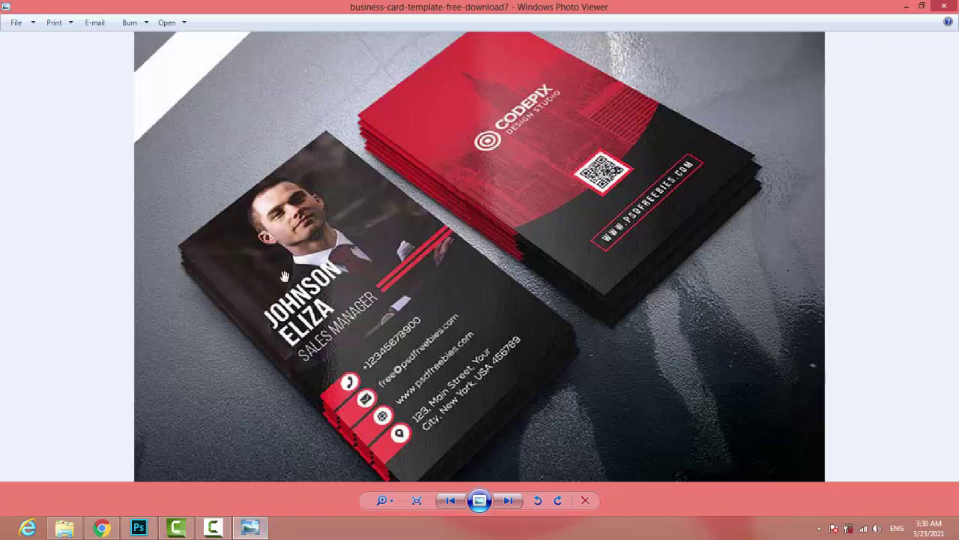
click(255, 529)
- Save the document in Photoshop PSD format as a1.psd
click(33, 7)
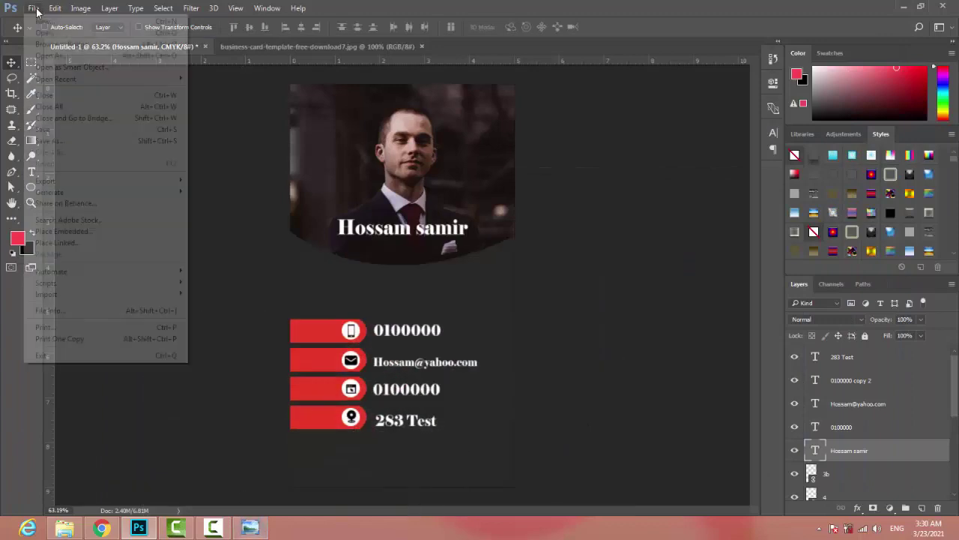
click(63, 140)
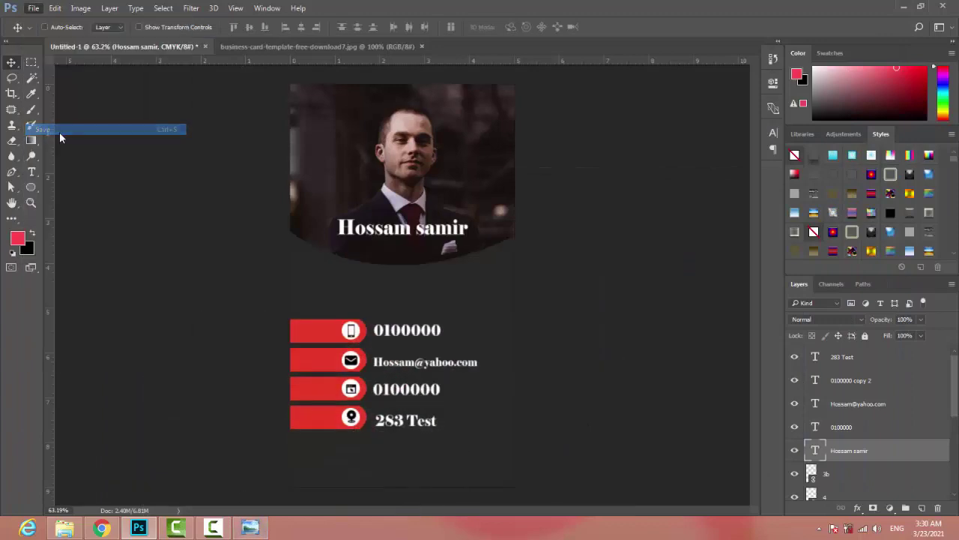
click(222, 388)
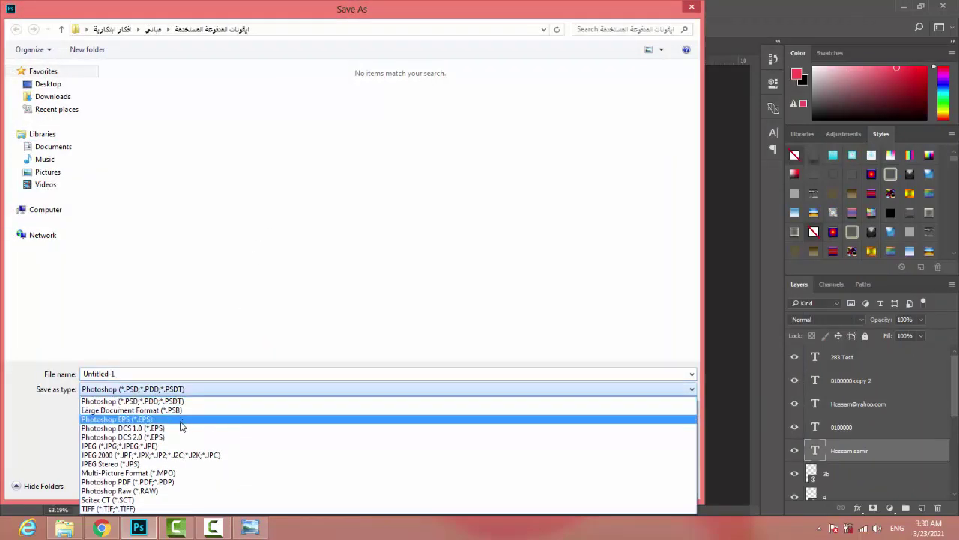
click(173, 370)
double_click(174, 370)
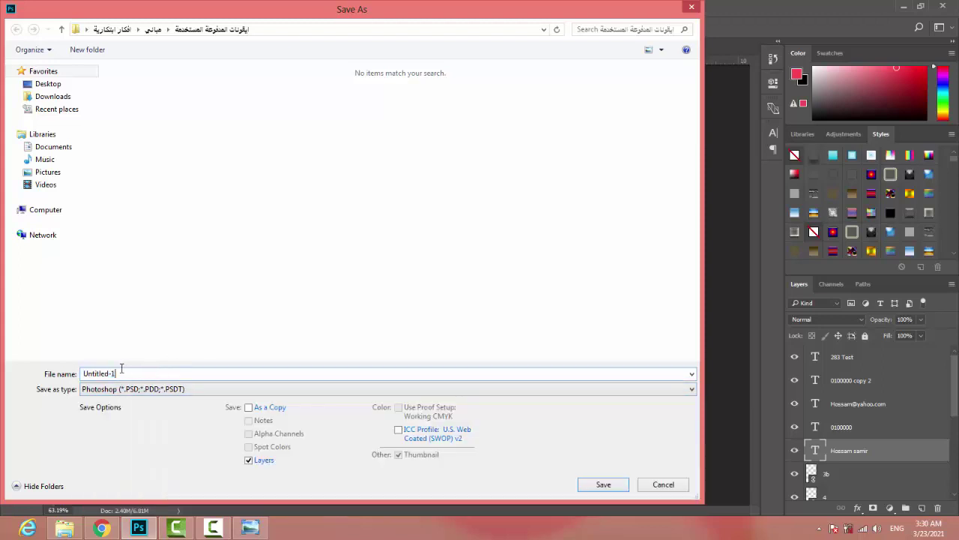
drag(122, 368, 84, 367)
text(1)
click(579, 485)
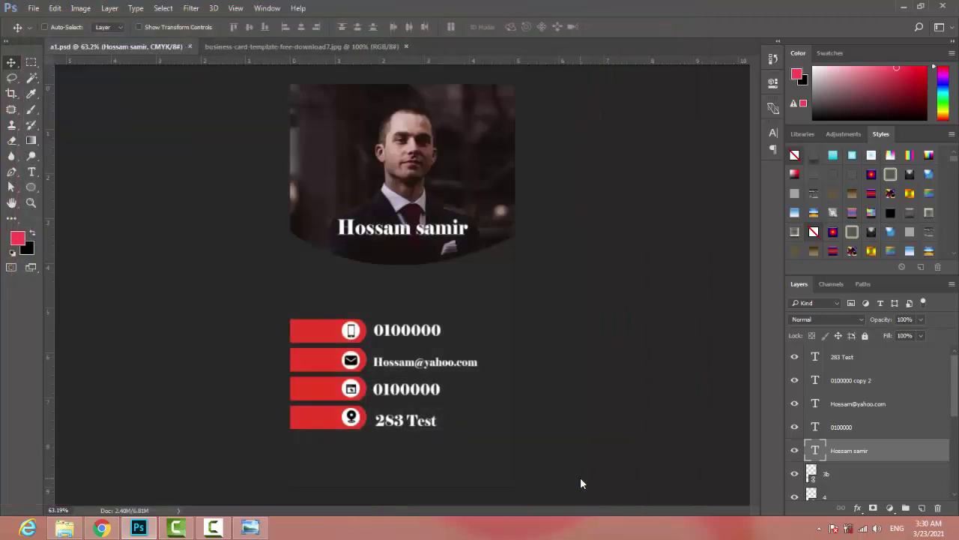
- Select Shape 1, compare with the reference image, and show the layout guides
scroll(837, 420, down, 5)
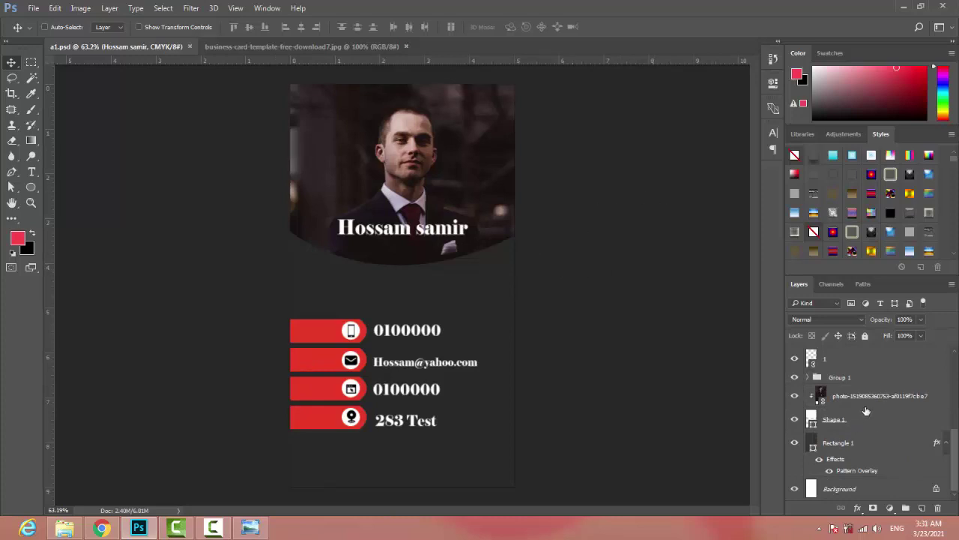
click(871, 426)
scroll(870, 426, up, 2)
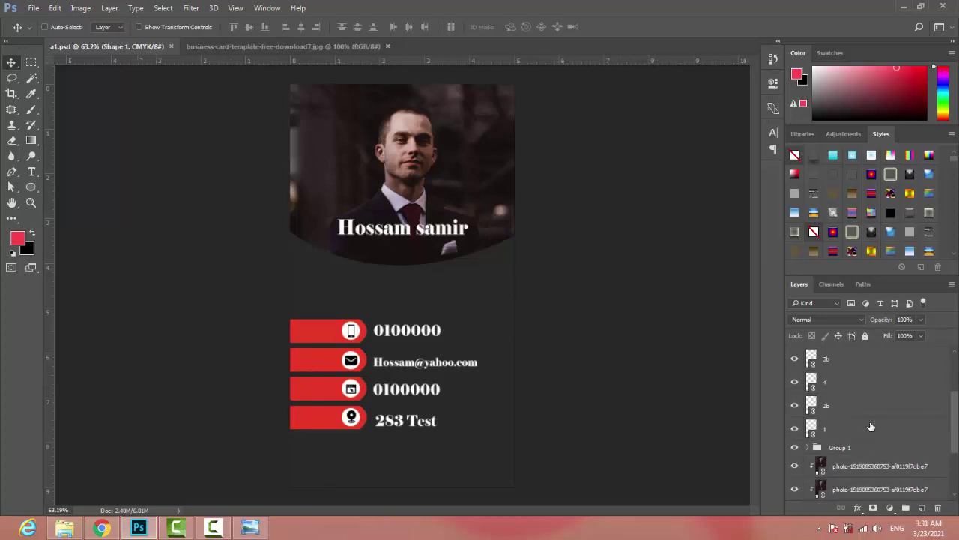
scroll(861, 429, down, 2)
click(264, 527)
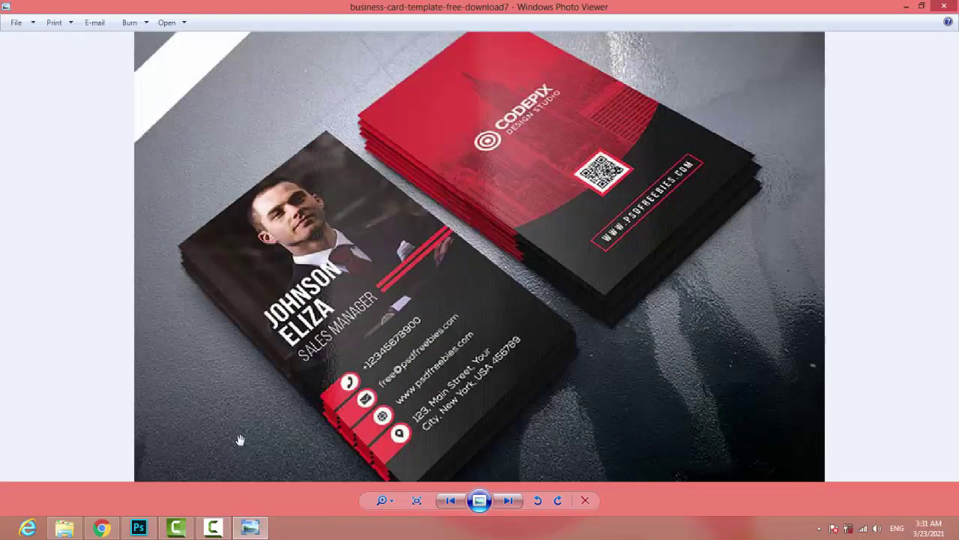
click(251, 532)
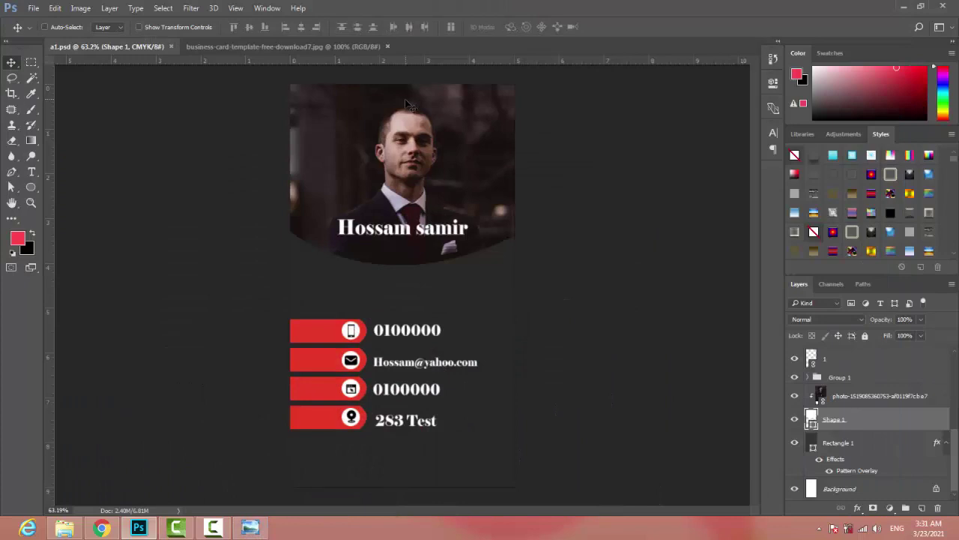
key(ctrl+semicolon)
scroll(873, 431, up, 3)
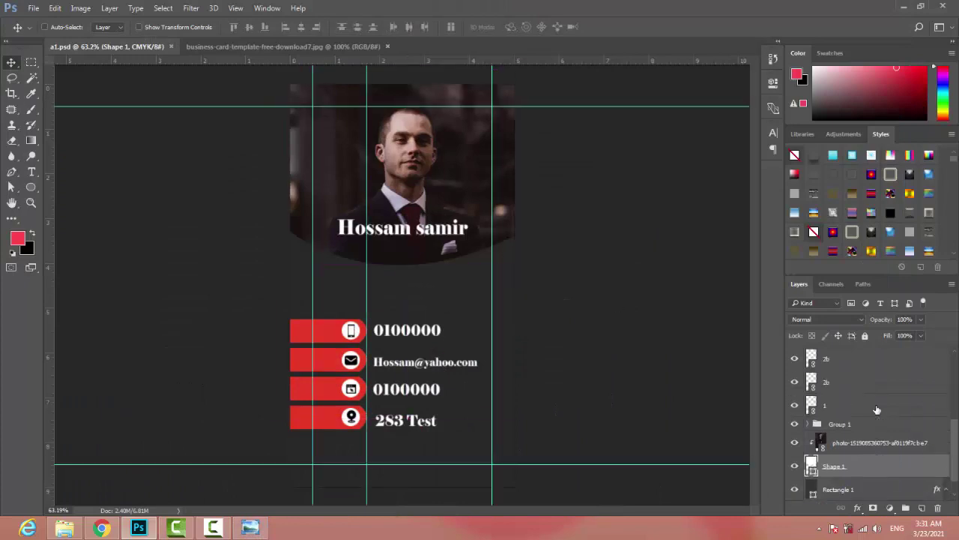
scroll(876, 407, up, 3)
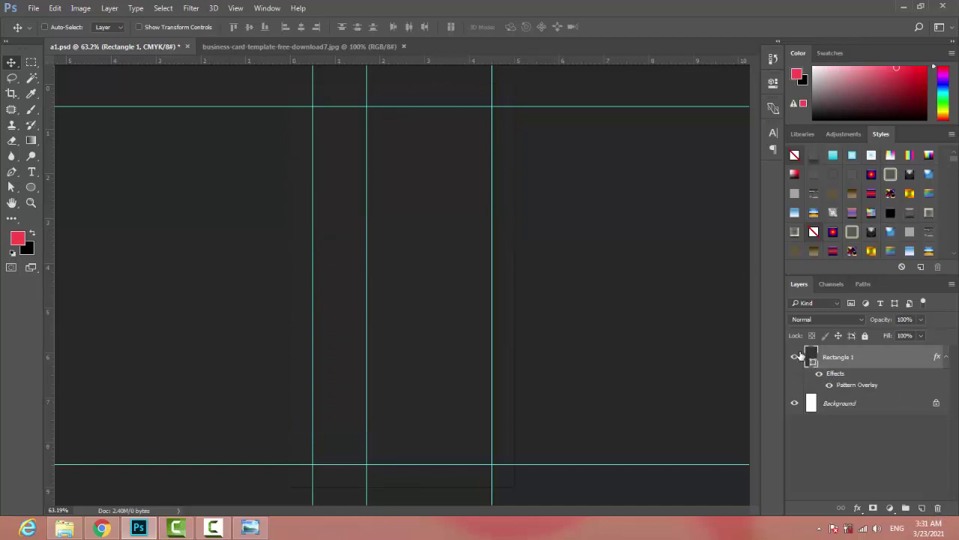
- Delete the text and icon layers from 283 Test down to 1
click(795, 357)
click(794, 357)
click(794, 356)
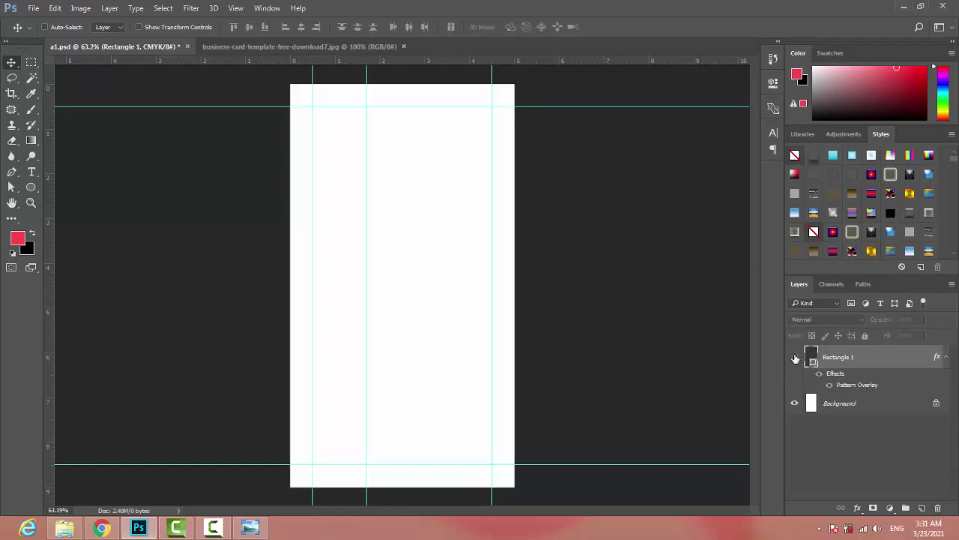
click(794, 357)
scroll(435, 225, up, 1)
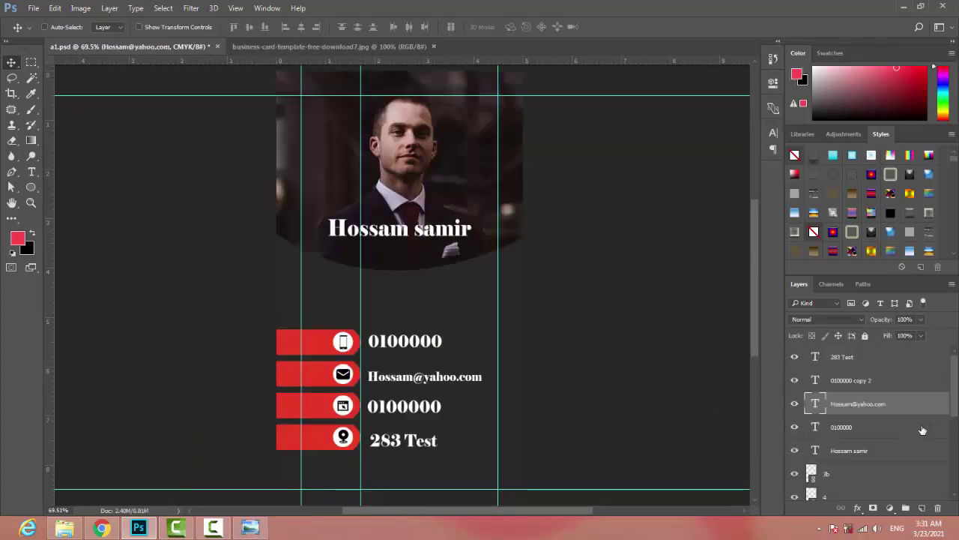
click(862, 362)
scroll(860, 364, down, 3)
scroll(859, 366, down, 2)
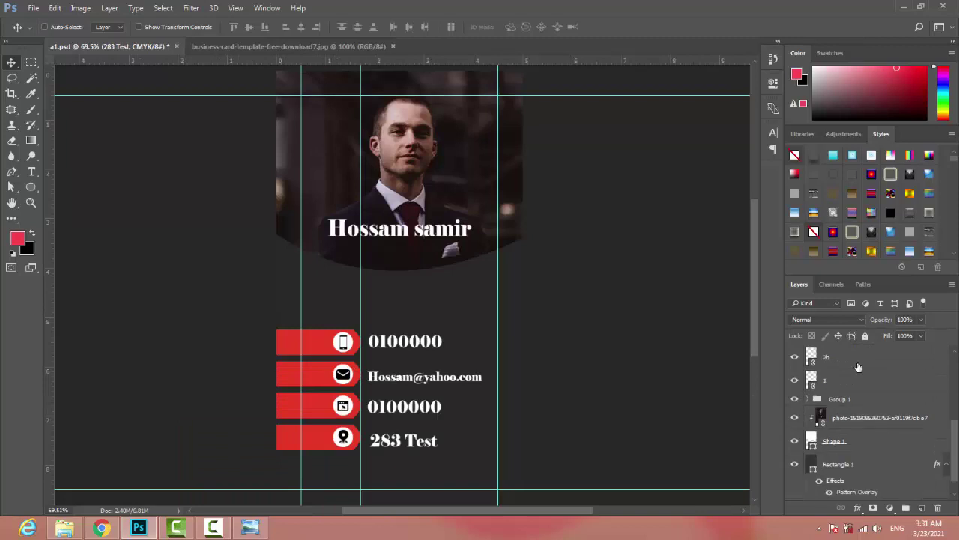
shift+click(830, 382)
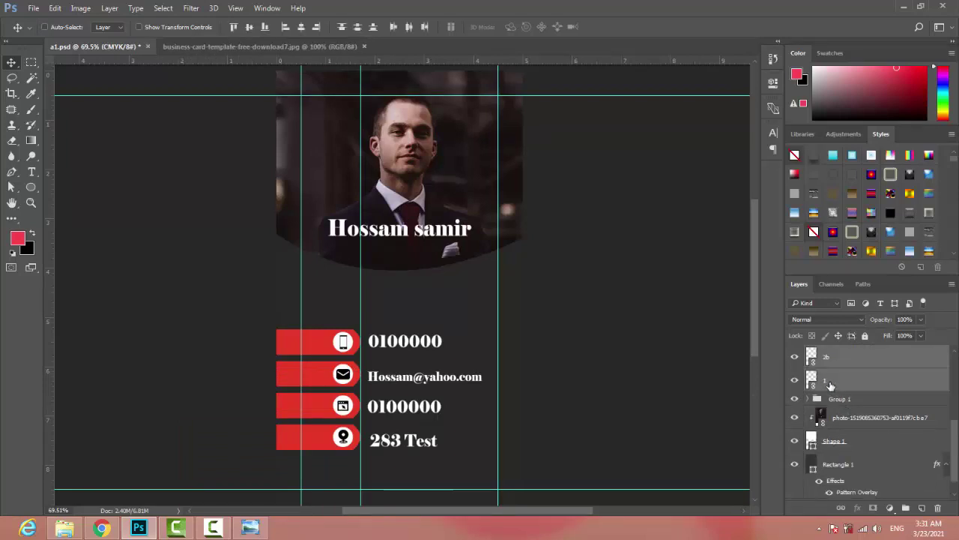
key(Delete)
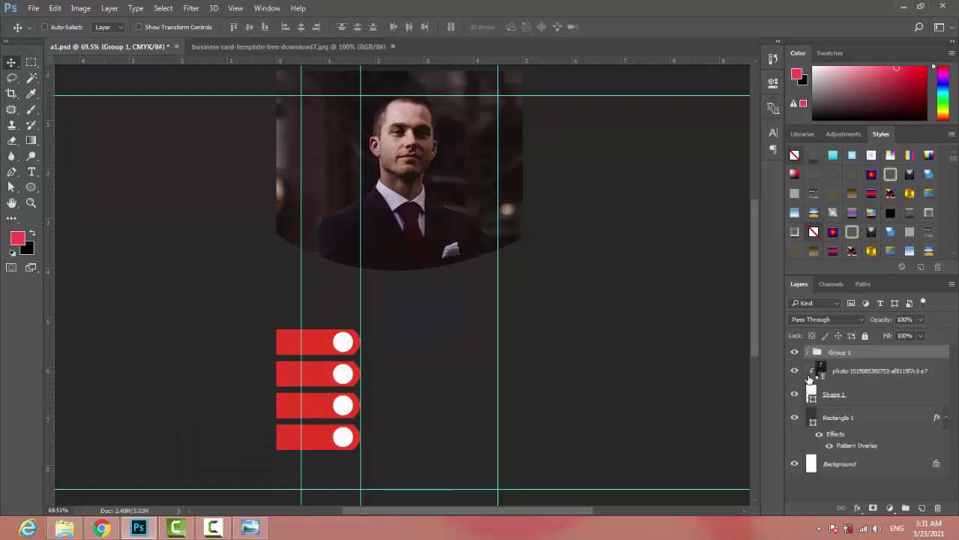
- Delete Group 1 with its contents, then the photo layer
click(937, 508)
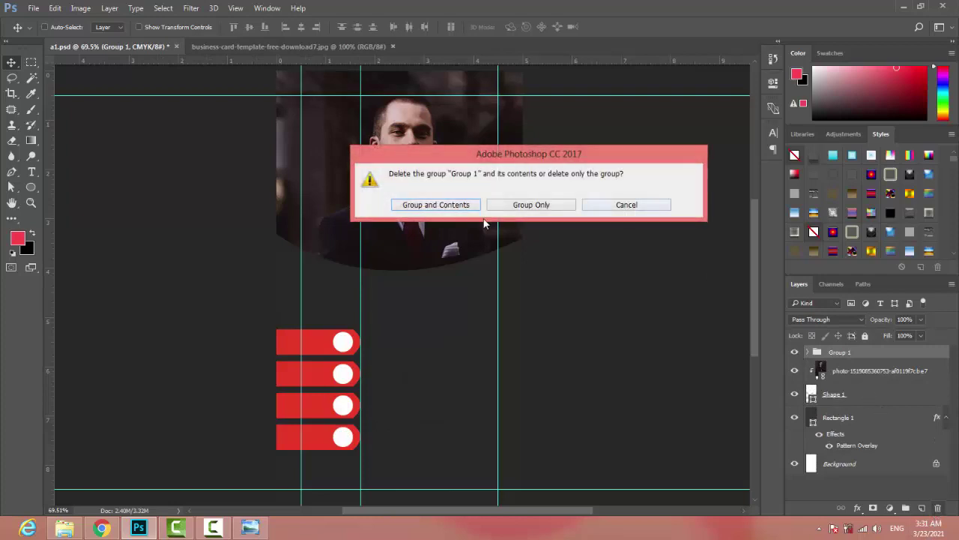
click(460, 210)
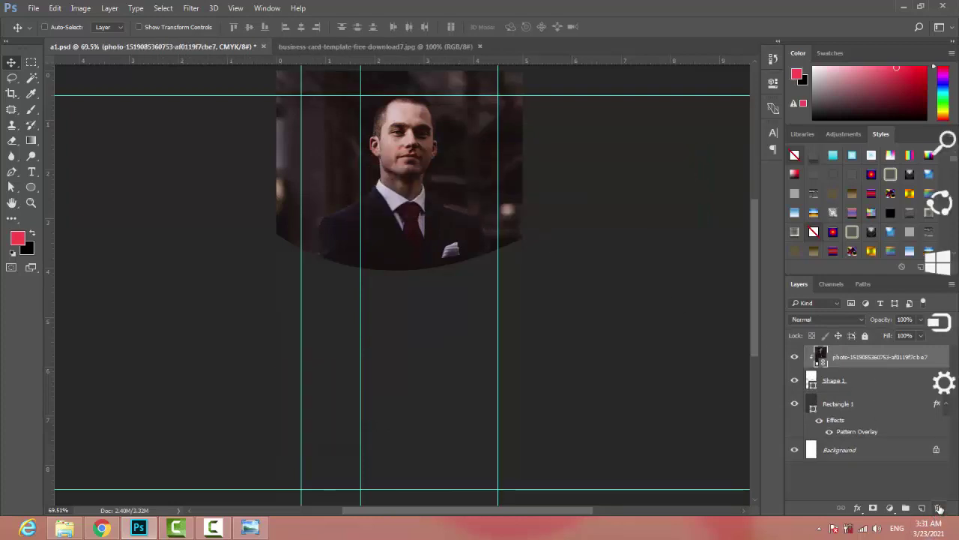
click(939, 507)
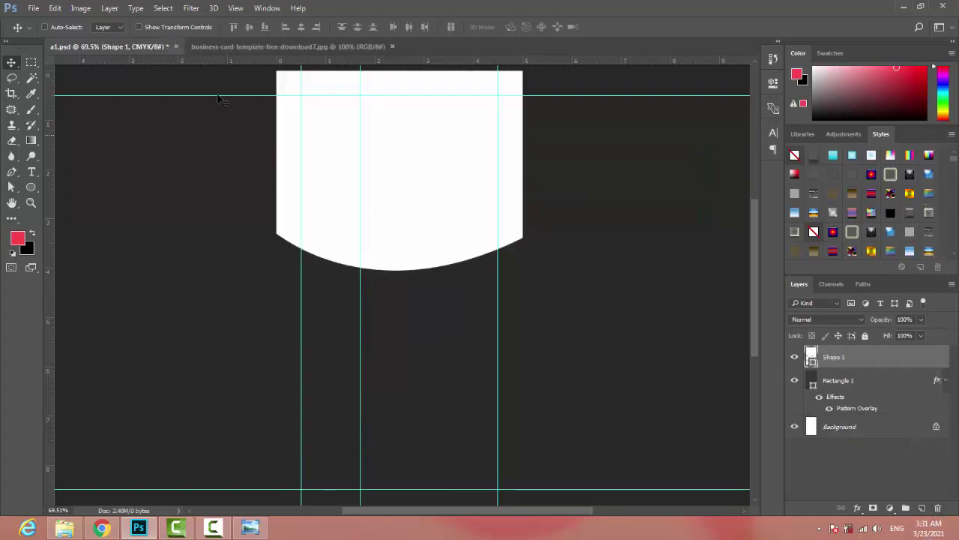
scroll(622, 294, down, 2)
scroll(560, 280, down, 2)
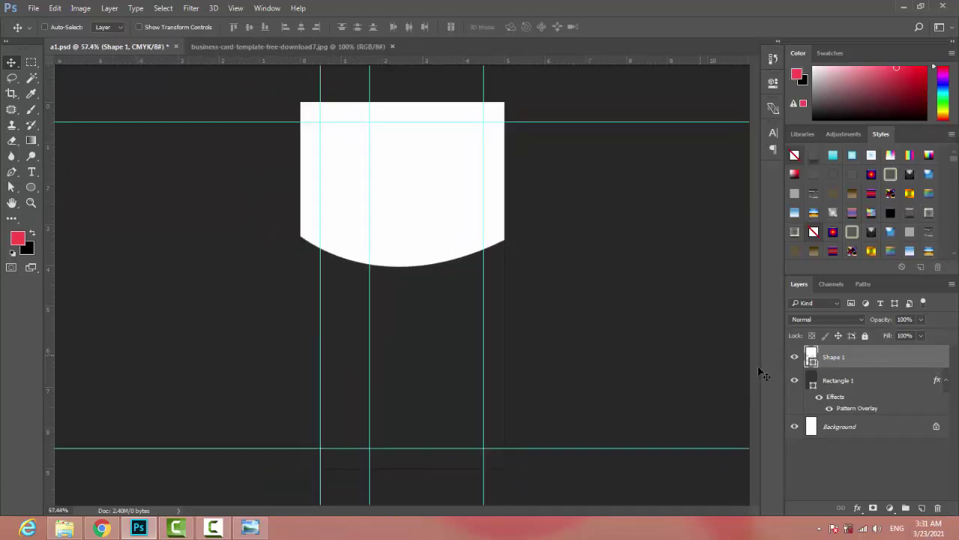
- Toggle the white arc's visibility and compare the card against the reference image
click(796, 358)
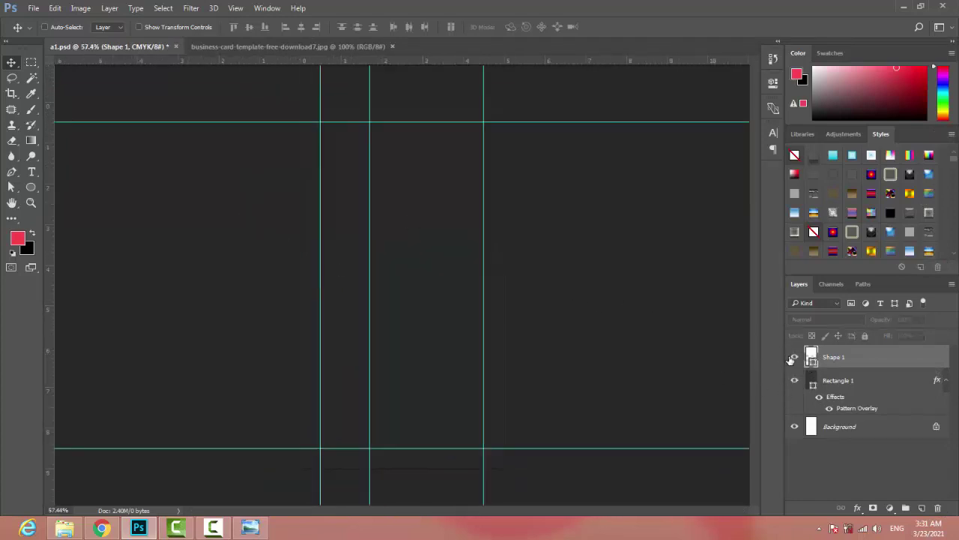
click(793, 357)
double_click(792, 358)
double_click(793, 357)
double_click(793, 357)
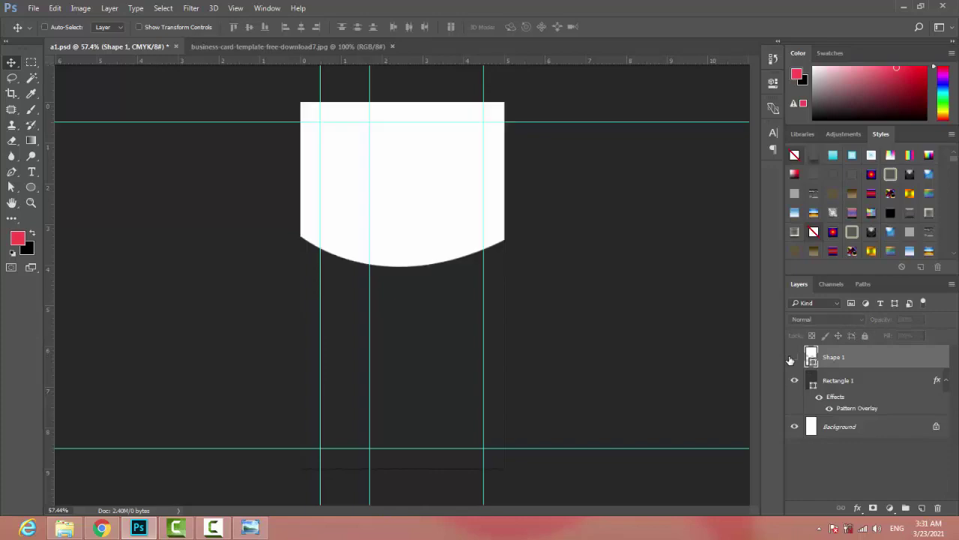
scroll(319, 171, up, 1)
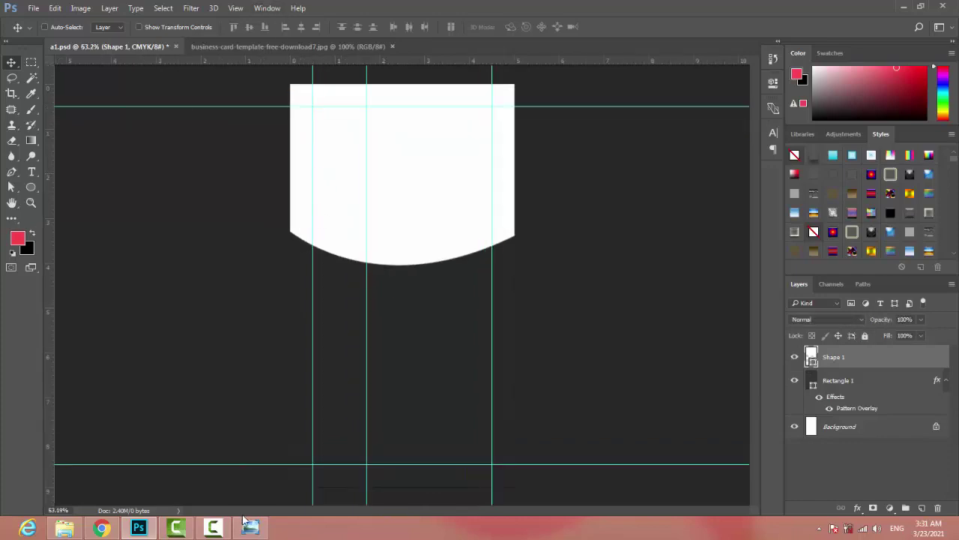
click(293, 454)
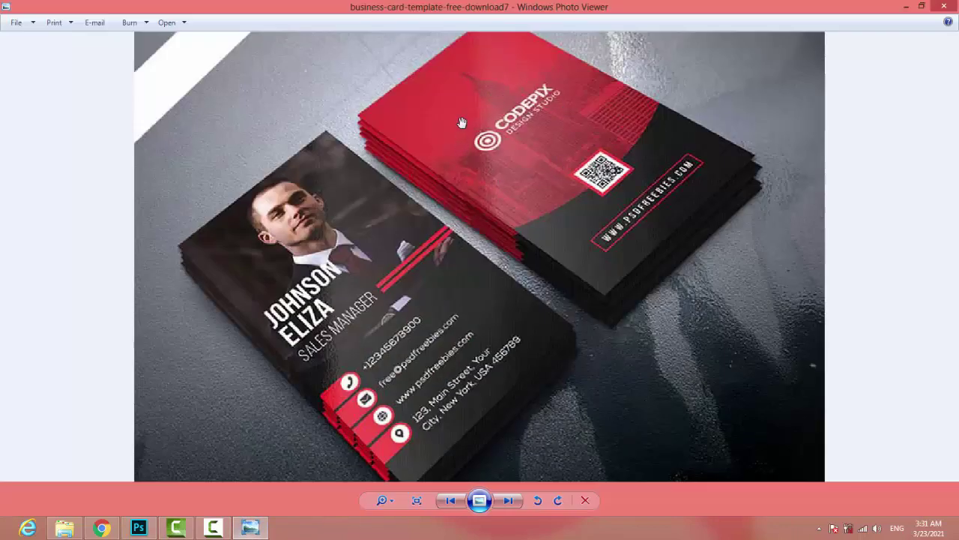
click(266, 530)
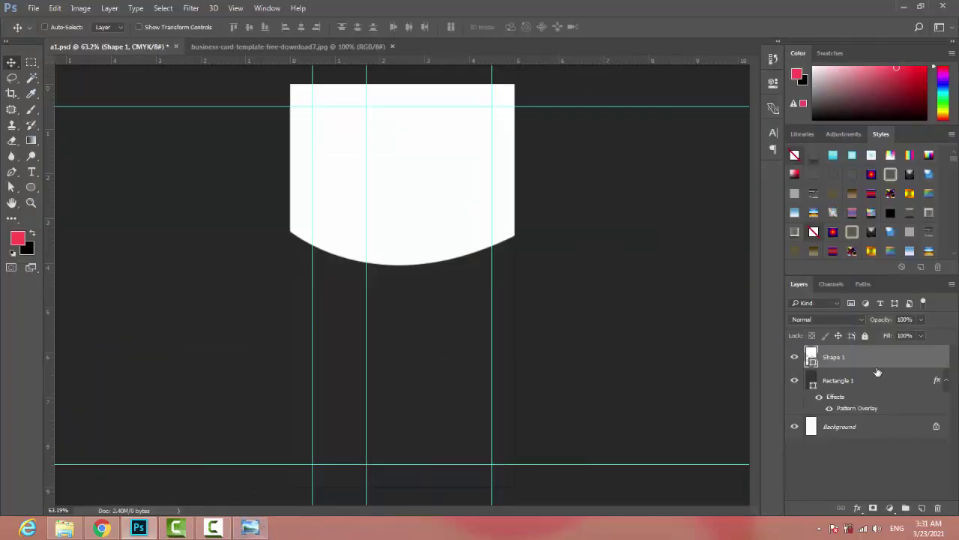
click(794, 358)
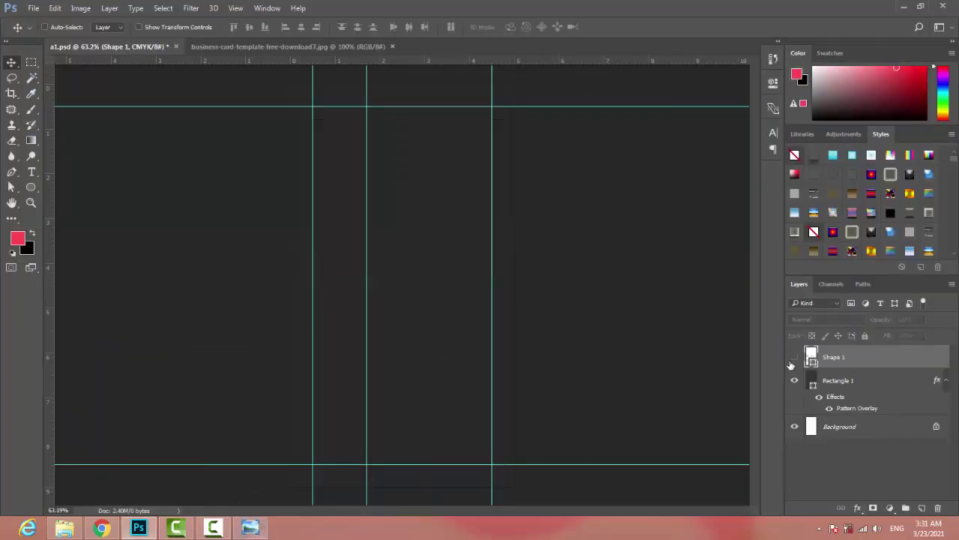
click(794, 358)
click(794, 357)
click(794, 357)
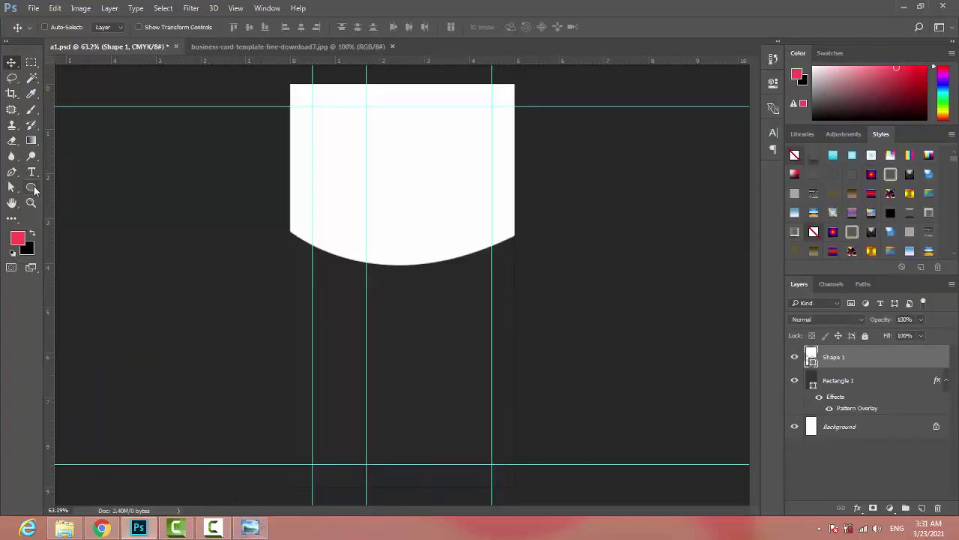
- Change the arc shape's fill to a dark red
click(30, 187)
click(109, 27)
click(54, 105)
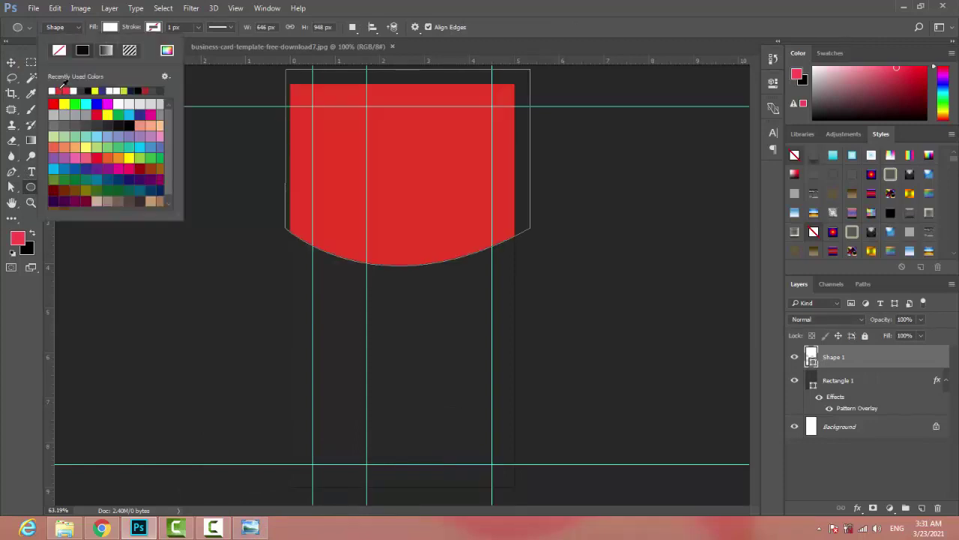
click(148, 90)
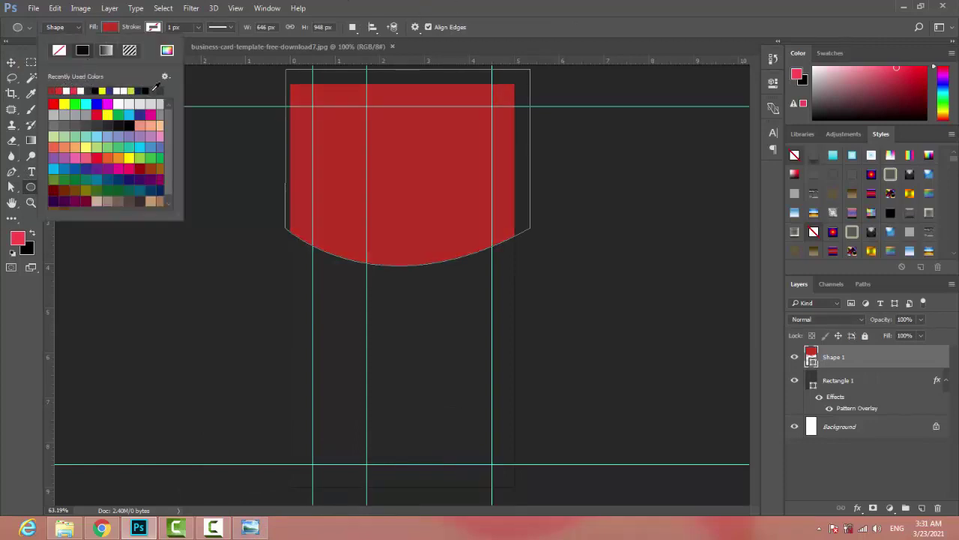
click(12, 62)
scroll(375, 126, up, 2)
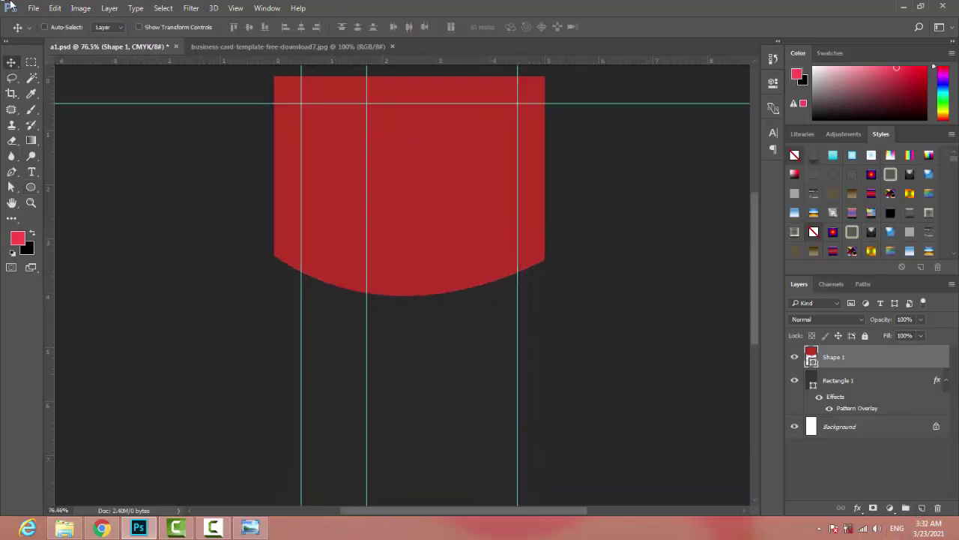
- Place the multicolour city buildings image as a linked layer
click(33, 8)
click(107, 244)
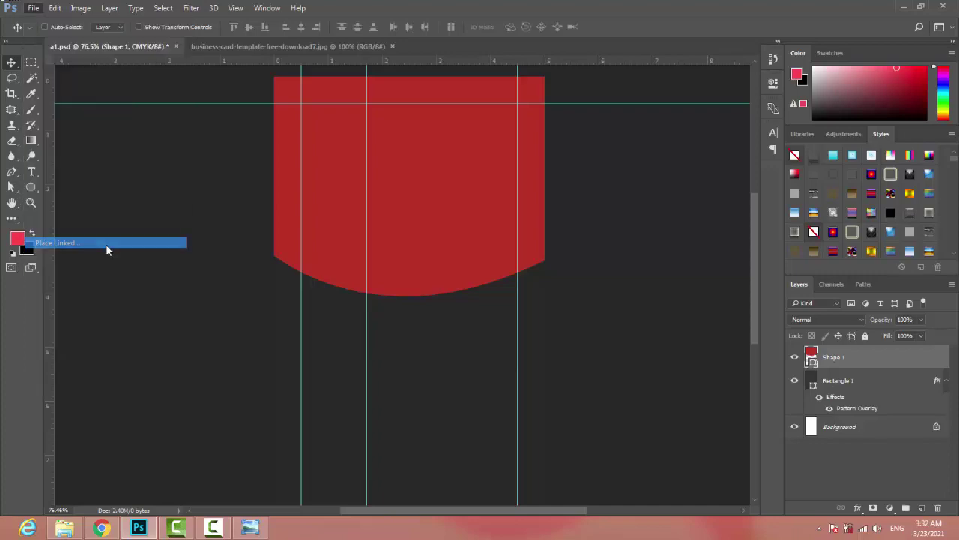
key(alt+Up)
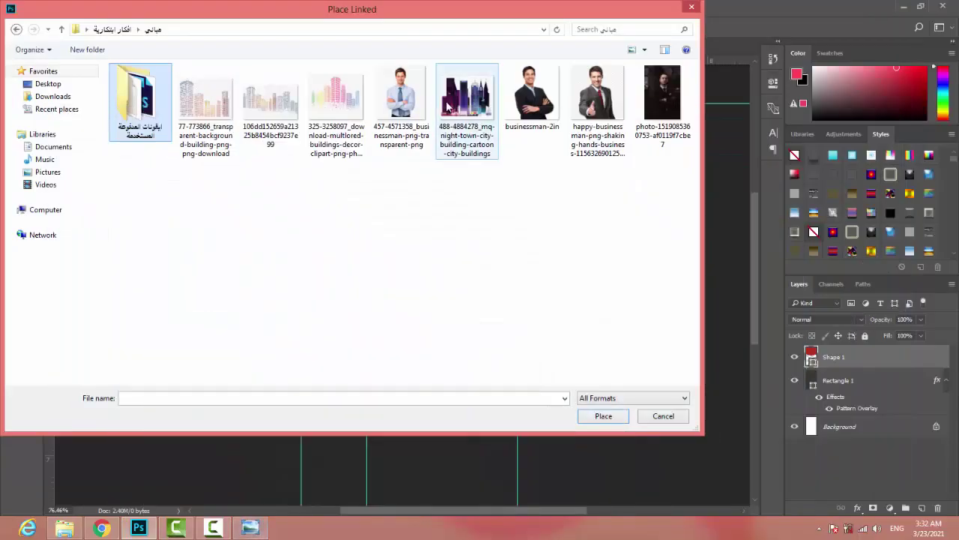
double_click(315, 118)
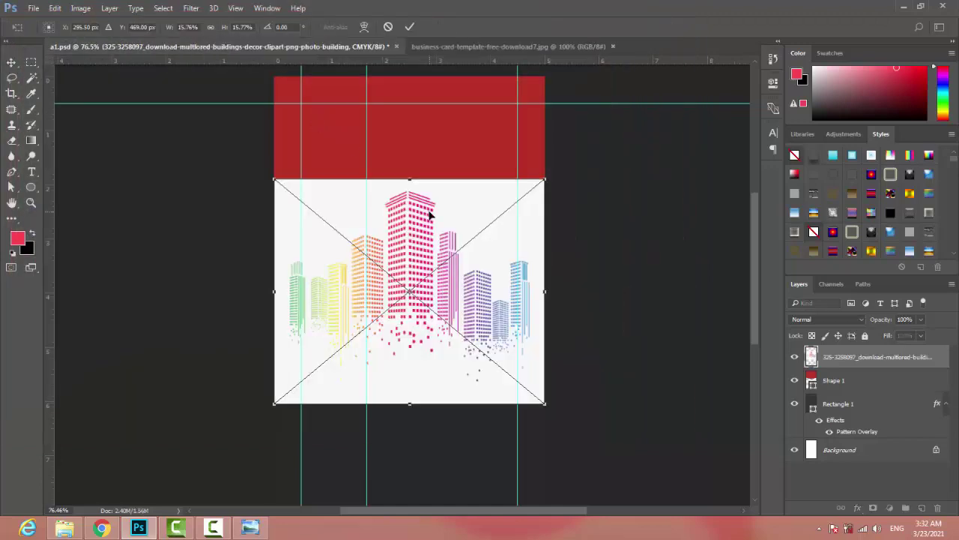
key(Return)
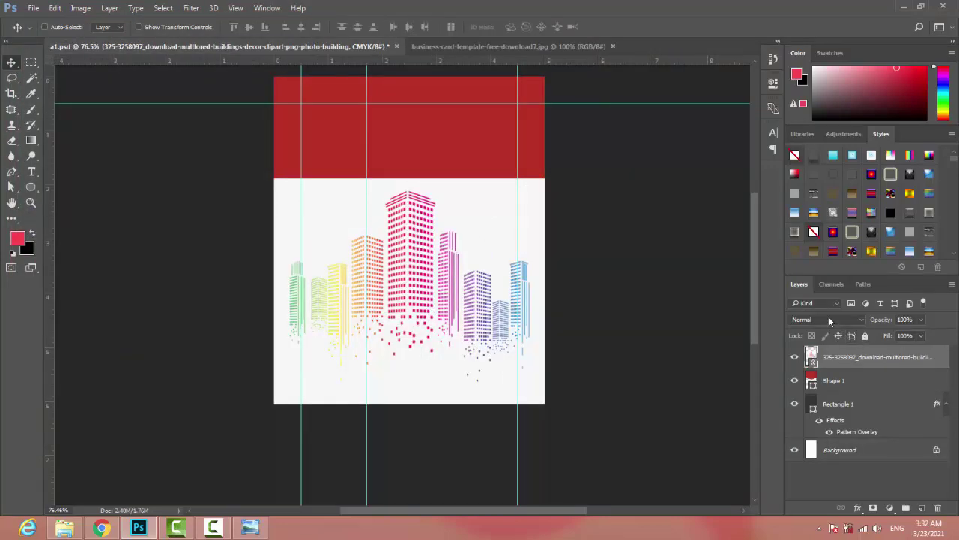
- Set the buildings layer to Multiply and move it up into the red panel
click(828, 319)
click(828, 316)
key(shift+alt+m)
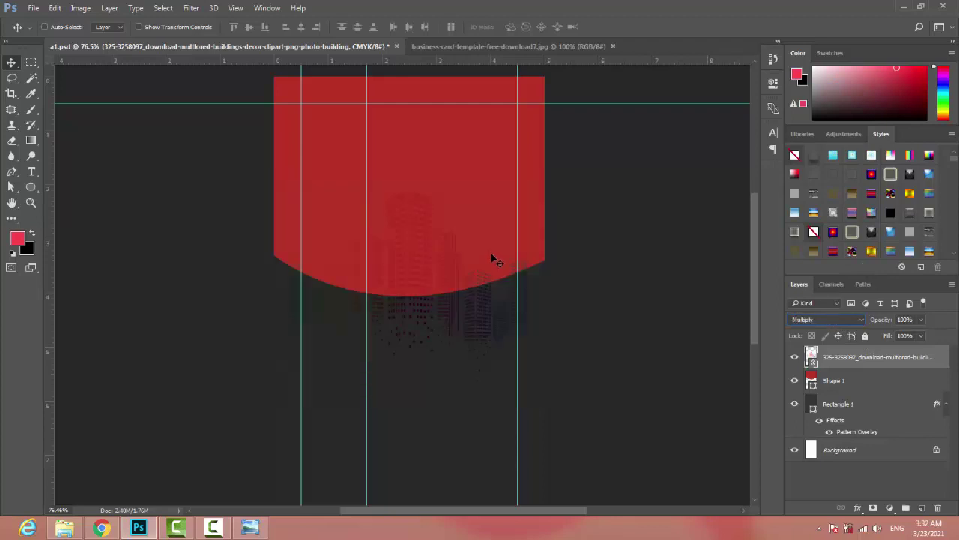
drag(439, 330, 431, 206)
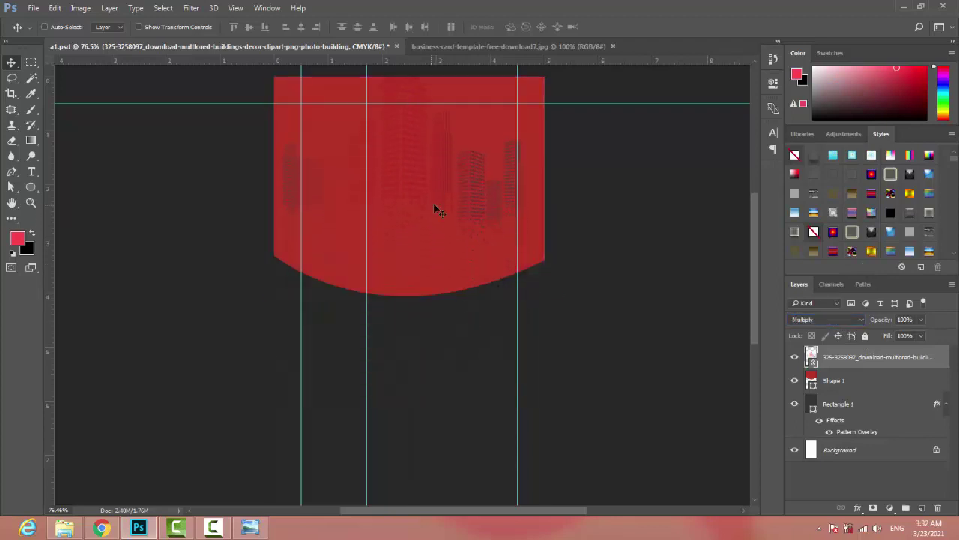
click(822, 317)
click(848, 318)
key(Down)
key(Down)
key(Down)
key(Down)
key(Down)
key(Down)
key(Up)
key(Up)
key(Up)
drag(438, 210, 449, 215)
click(825, 319)
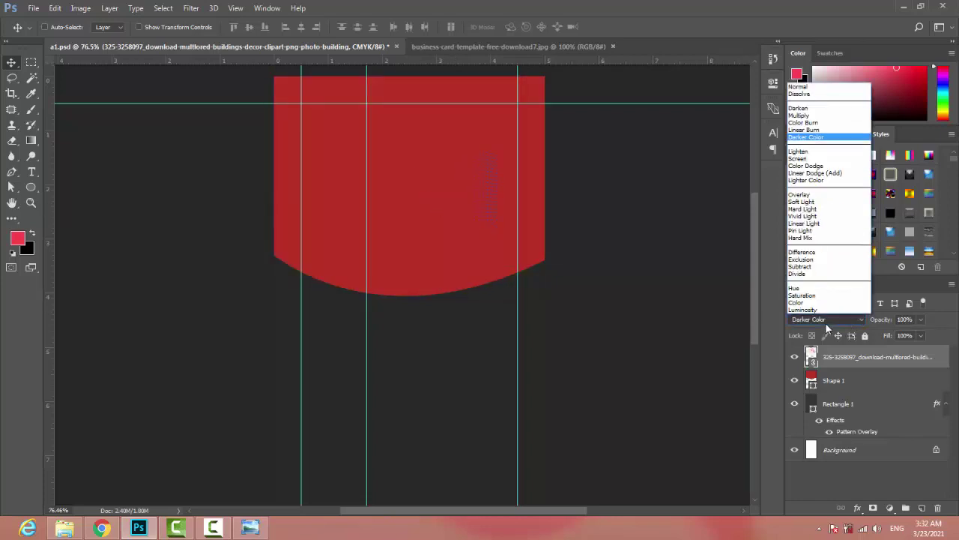
click(796, 108)
key(Up)
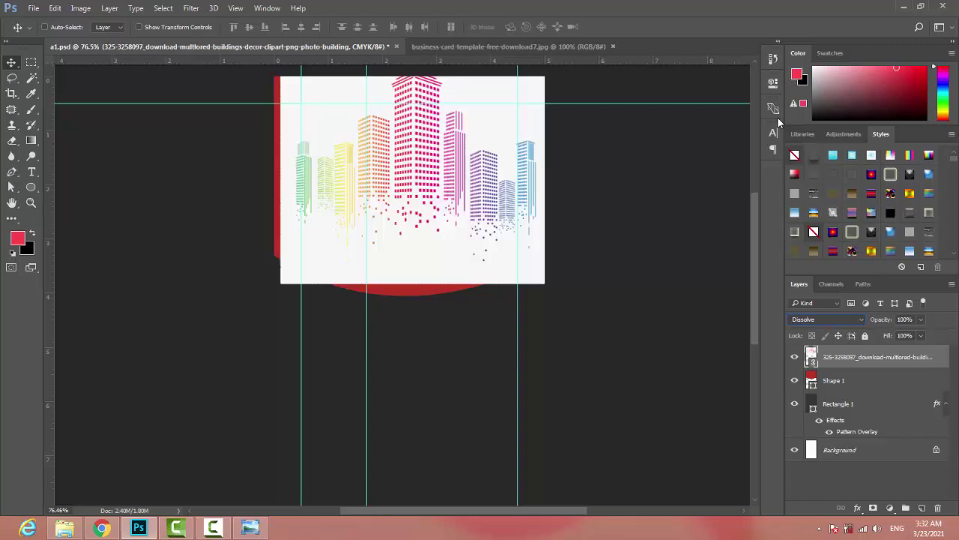
key(Down)
key(Down)
key(Down)
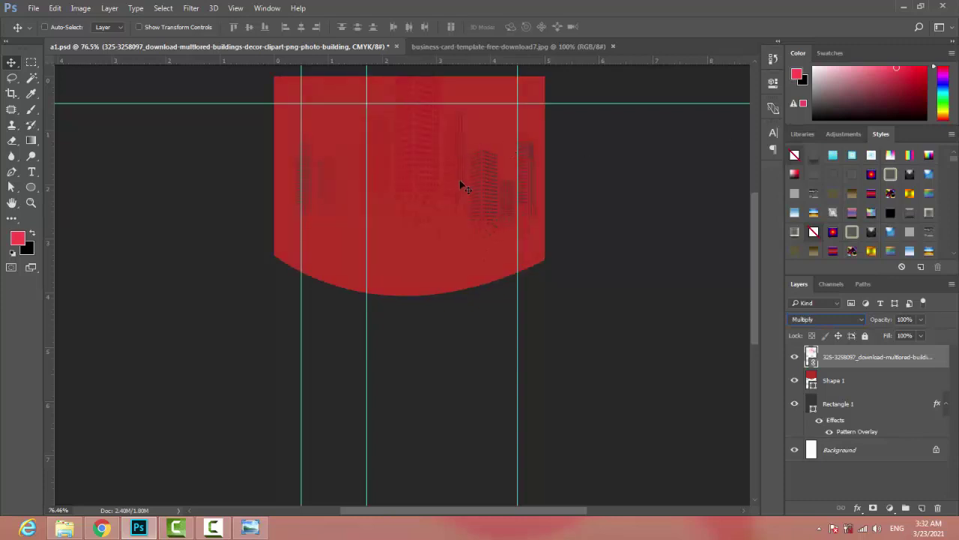
- Move the buildings image slightly lower in the red panel
drag(462, 186, 455, 200)
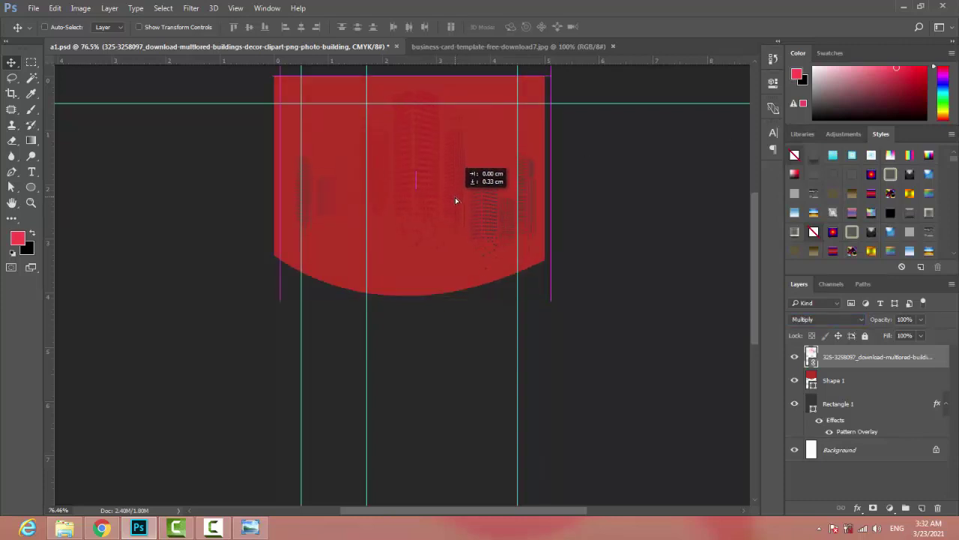
scroll(442, 196, up, 2)
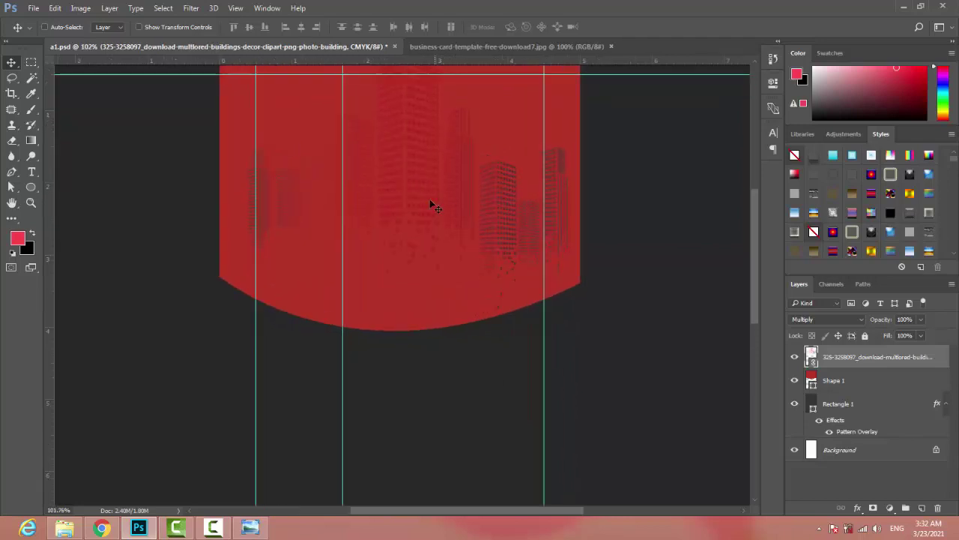
drag(429, 201, 426, 200)
drag(427, 201, 430, 204)
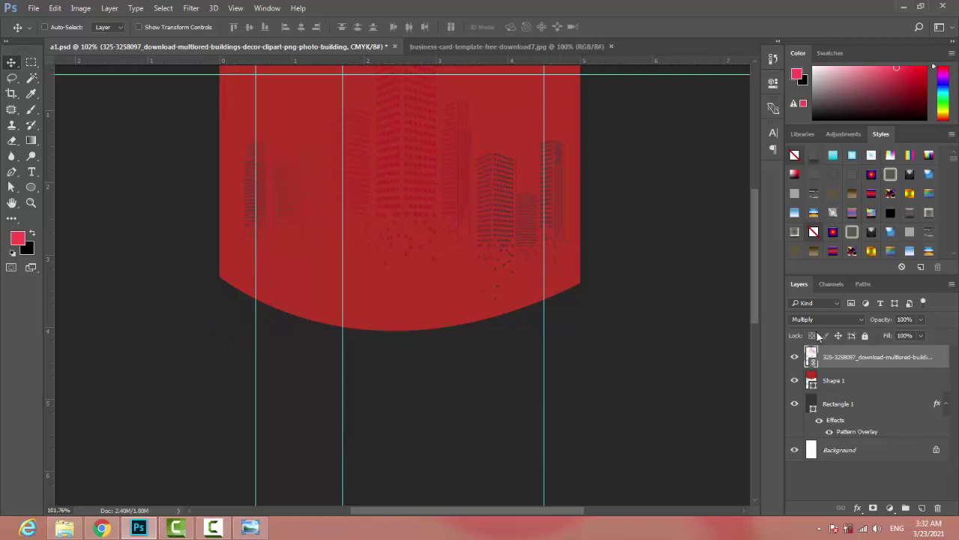
- Centre the buildings horizontally against the Background layer and recheck the reference
click(866, 449)
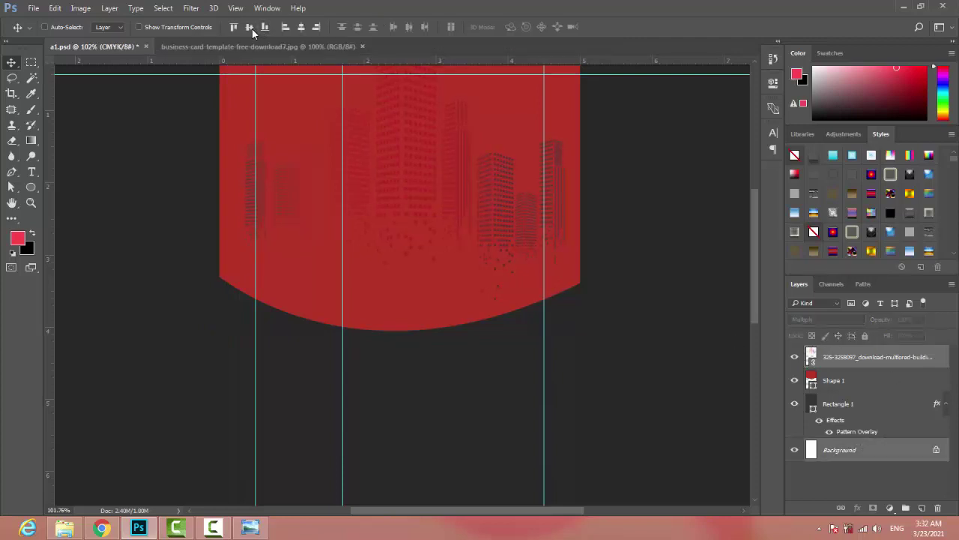
click(300, 28)
scroll(401, 194, down, 3)
scroll(437, 201, up, 2)
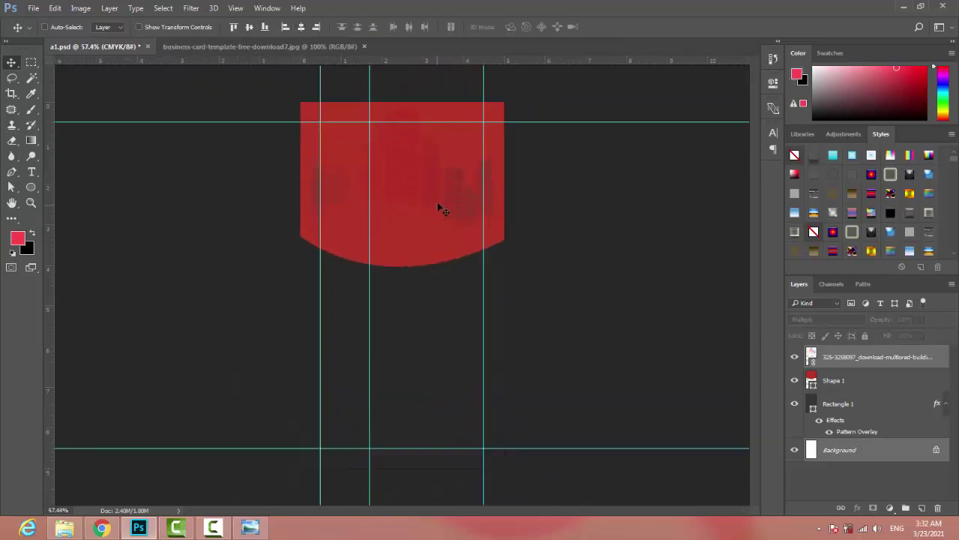
click(845, 368)
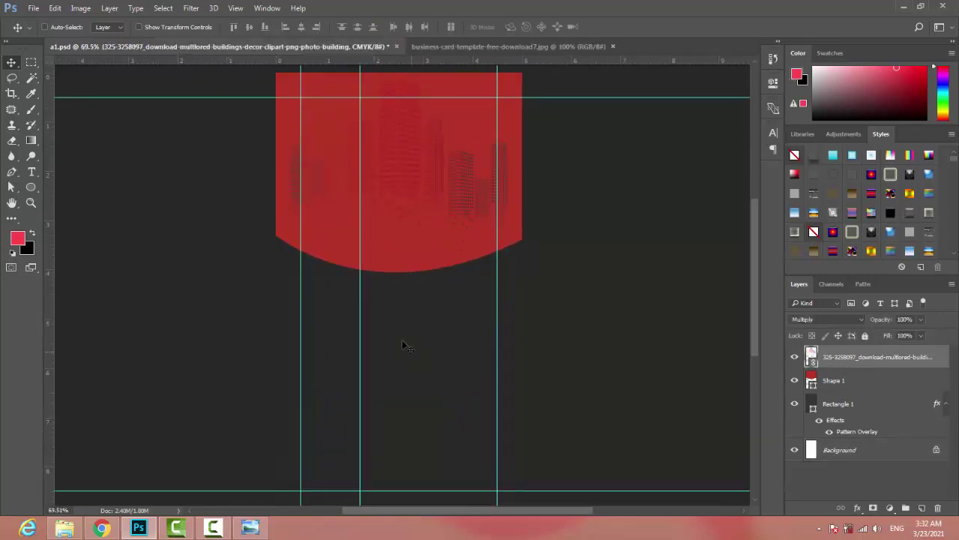
click(252, 529)
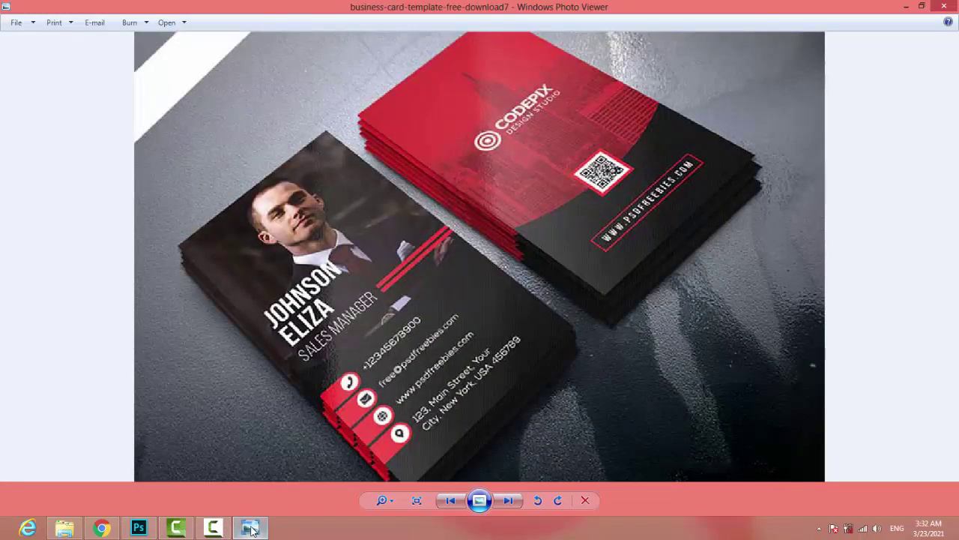
click(252, 529)
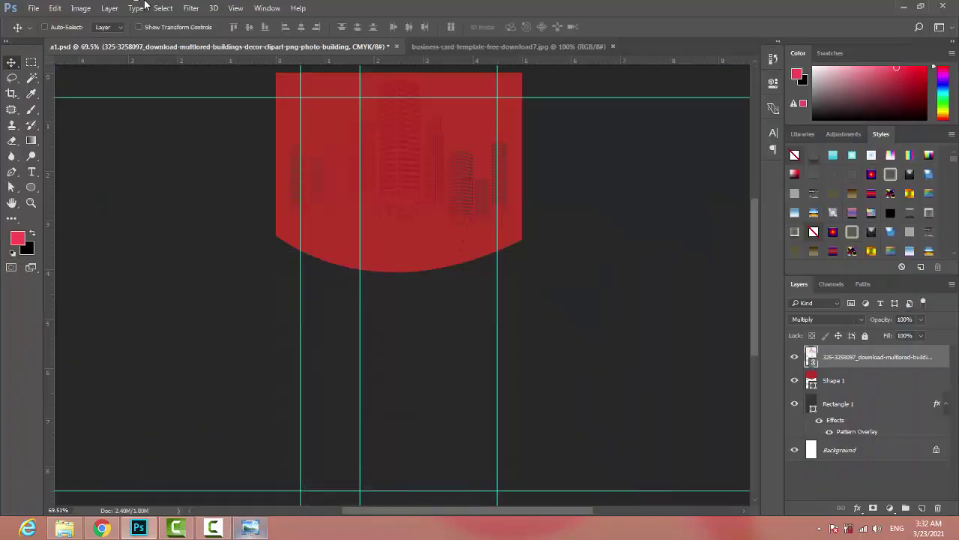
- Place Logo 7.ai as a linked smart object scaled to about 2.4 cm over the arc's bottom
click(33, 8)
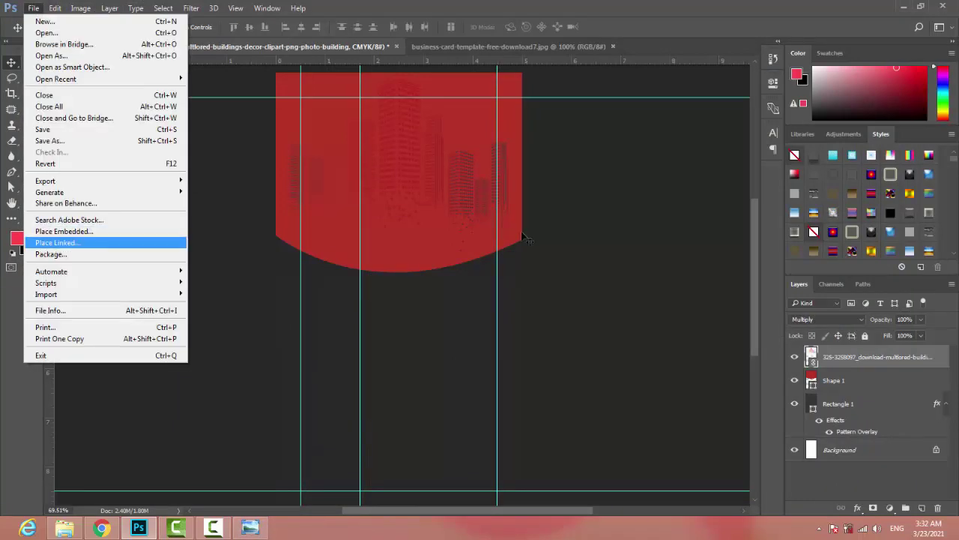
click(524, 237)
click(32, 8)
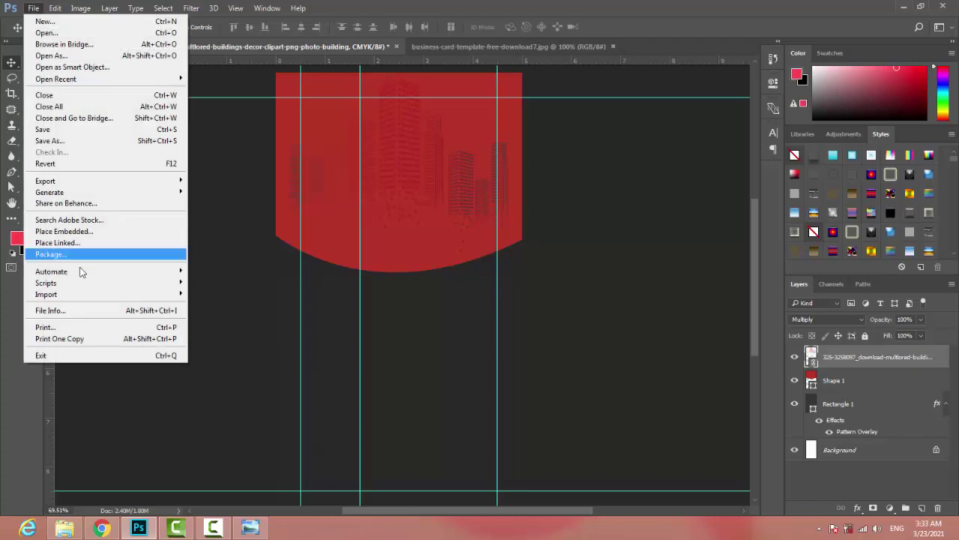
click(83, 245)
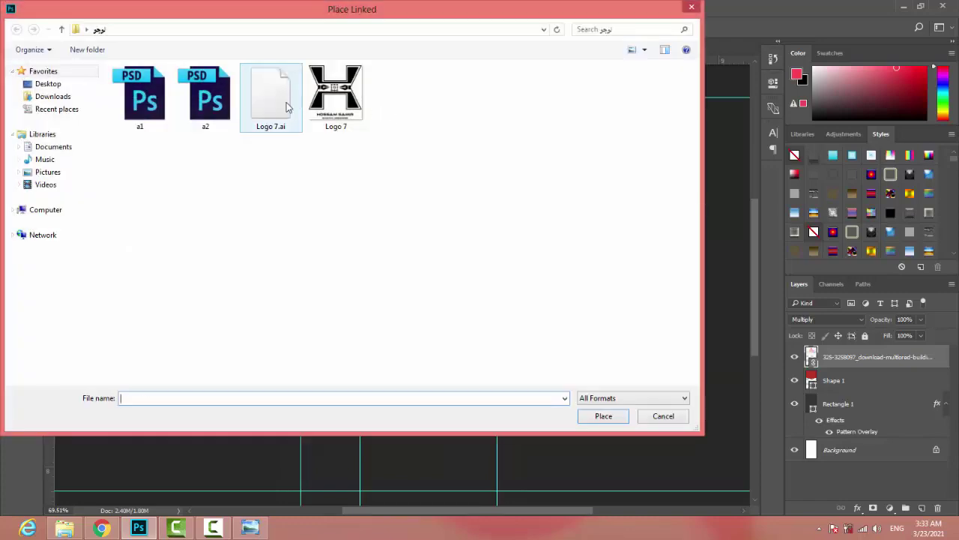
double_click(279, 99)
click(589, 331)
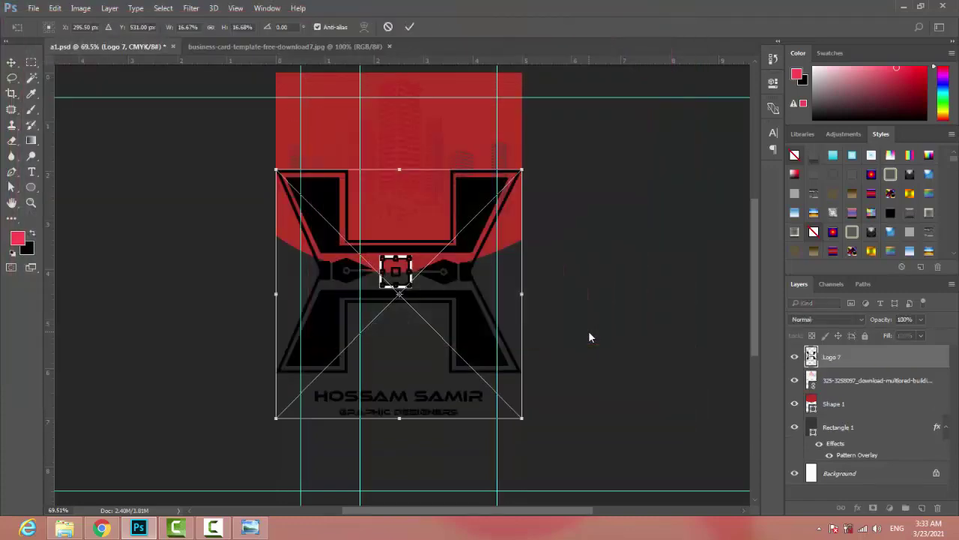
drag(522, 171, 484, 253)
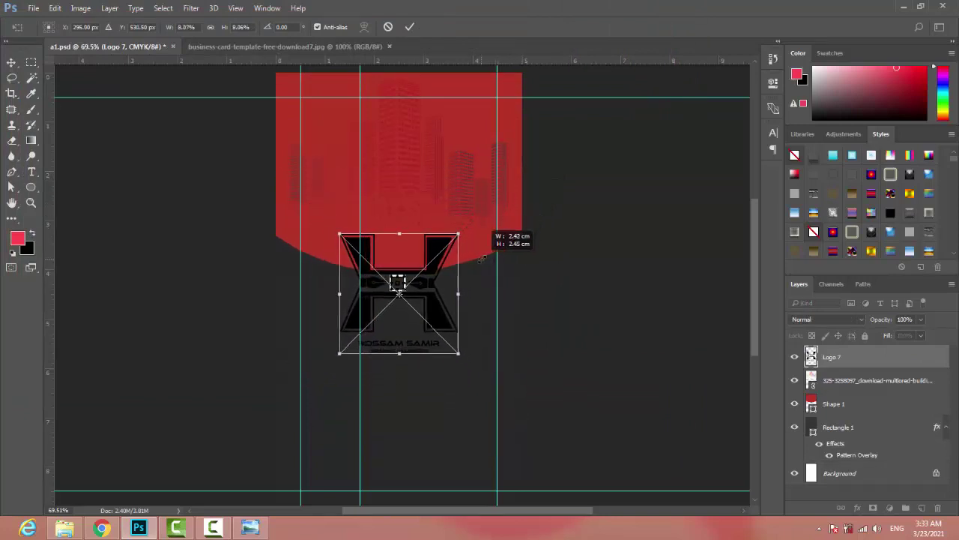
drag(484, 253, 492, 257)
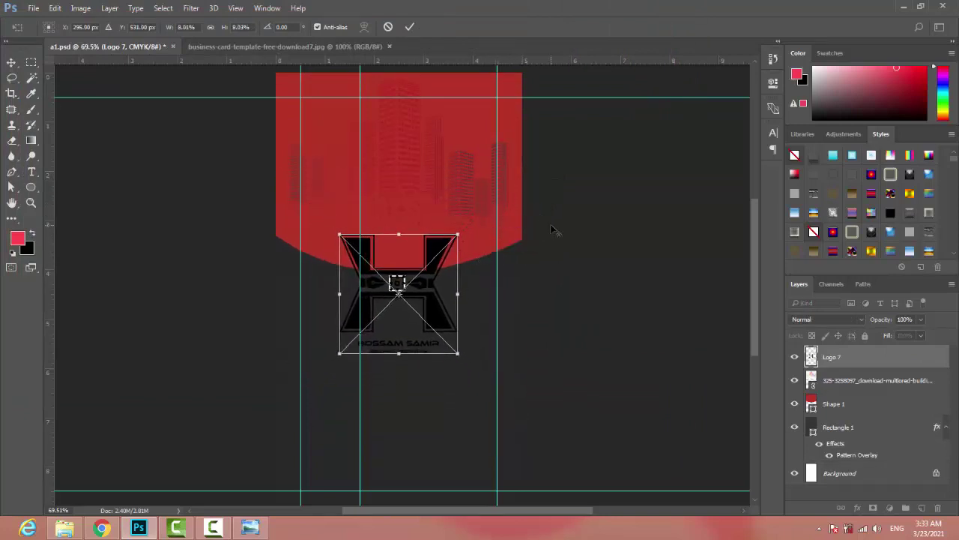
key(Return)
- Move the H logo up into the red panel and centre it horizontally on the card
ctrl+click(847, 474)
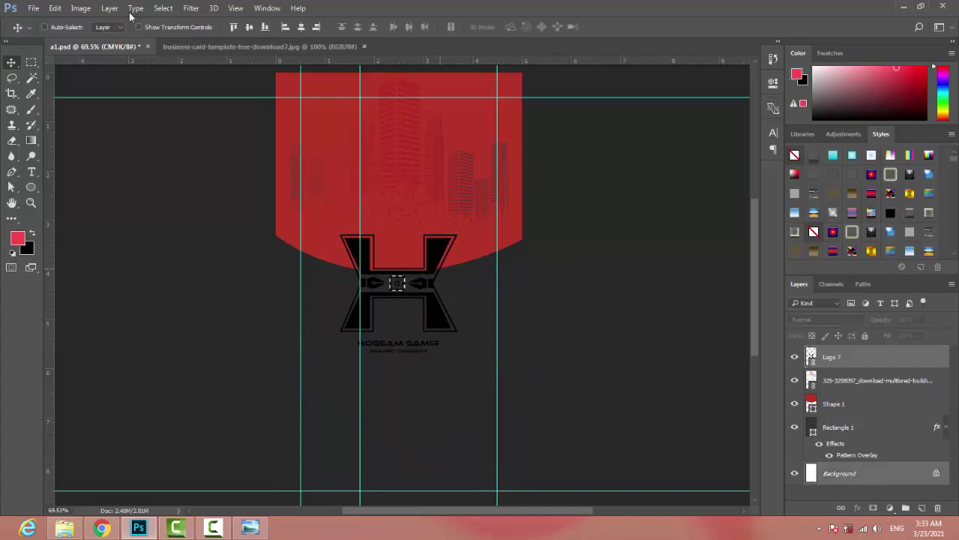
ctrl+click(383, 194)
click(460, 206)
click(851, 359)
drag(443, 291, 442, 163)
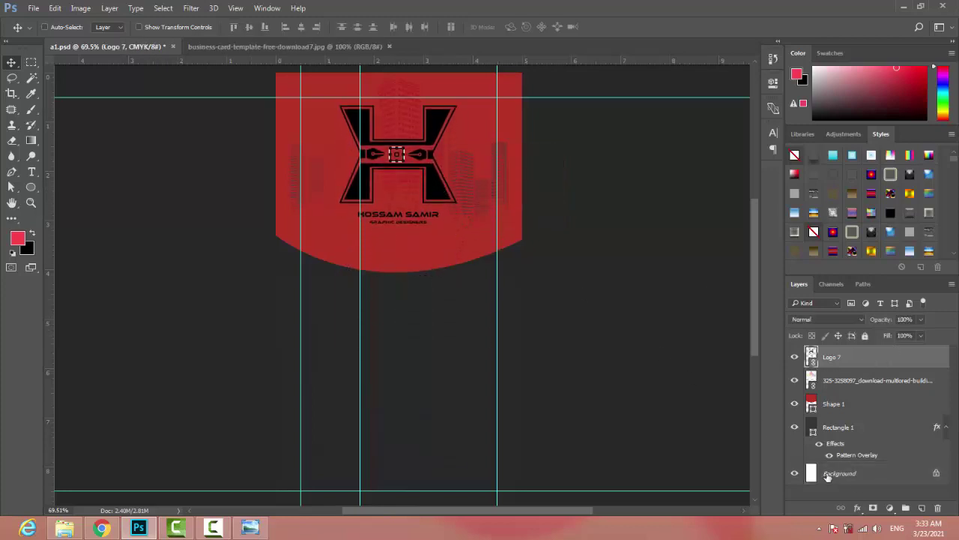
ctrl+click(855, 474)
click(301, 27)
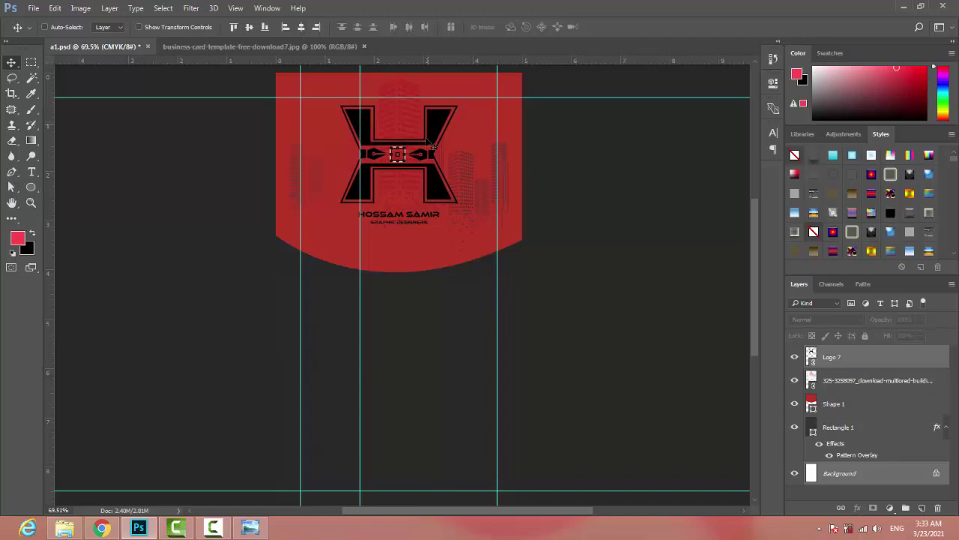
scroll(427, 139, up, 2)
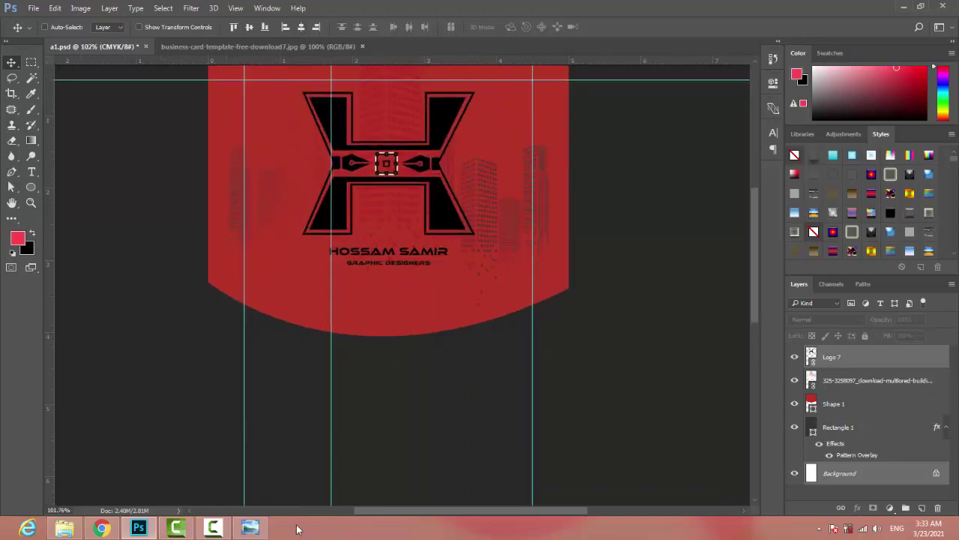
click(250, 528)
click(249, 528)
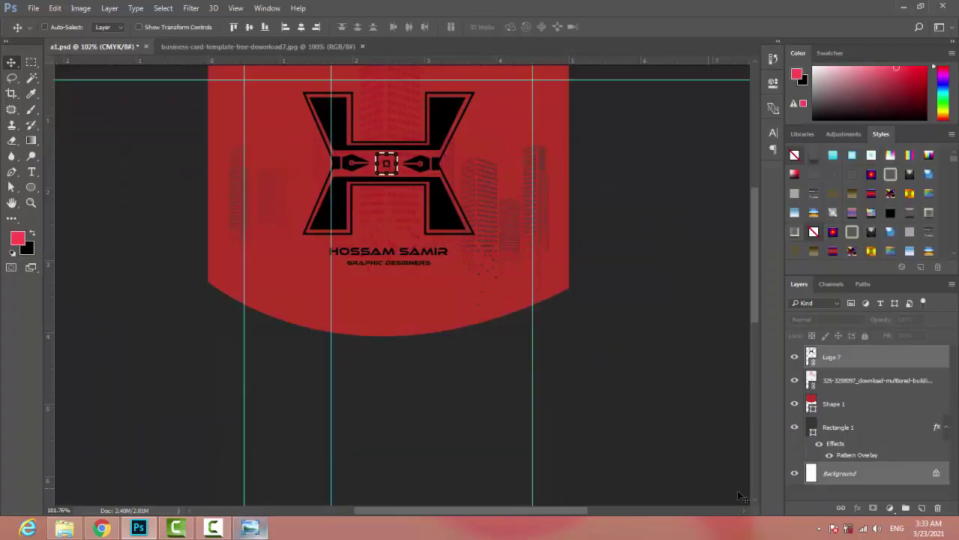
- Give the Logo 7 layer a white Color Overlay effect
click(836, 358)
click(794, 359)
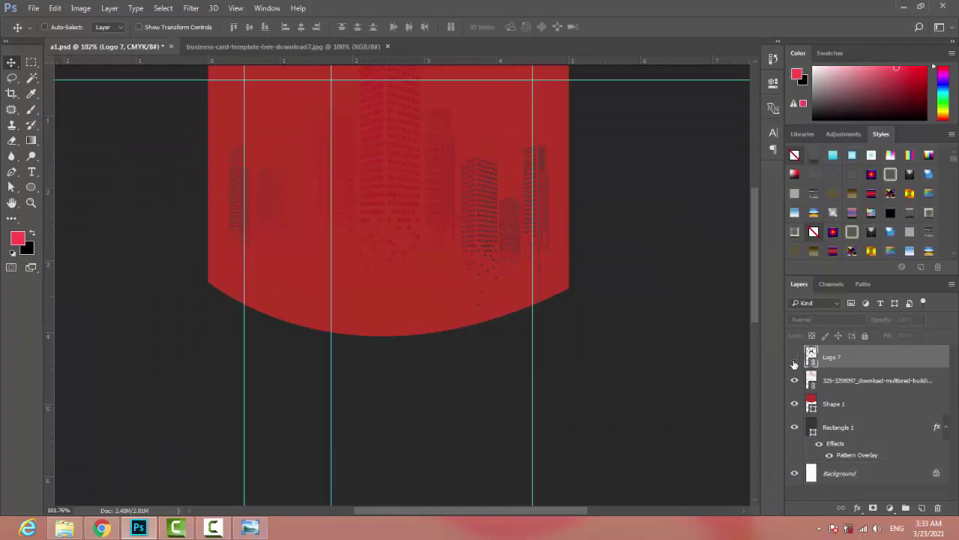
click(795, 358)
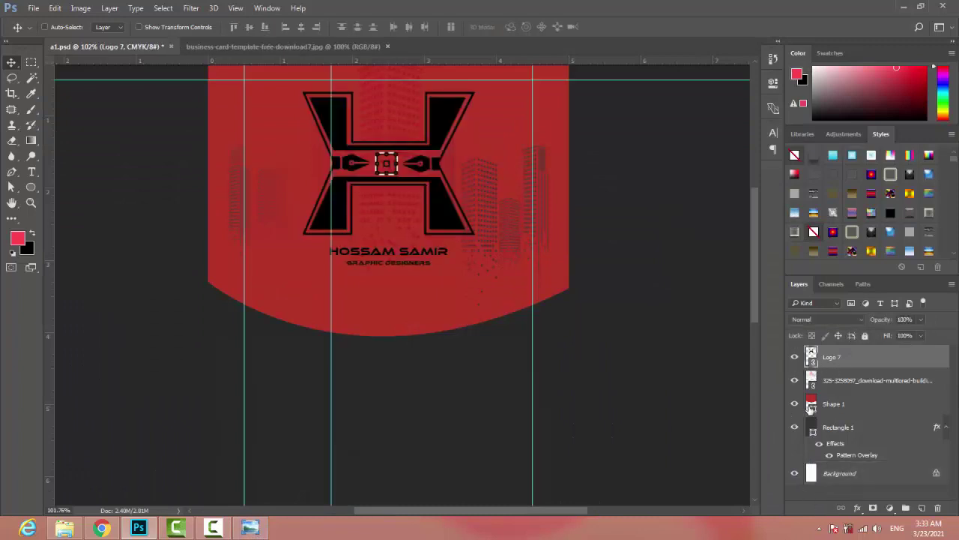
click(858, 509)
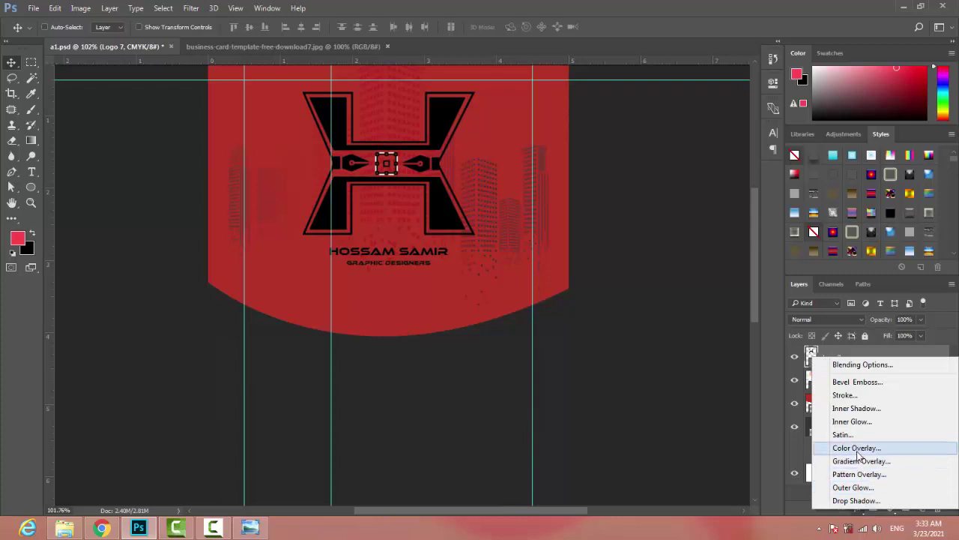
click(854, 448)
click(752, 179)
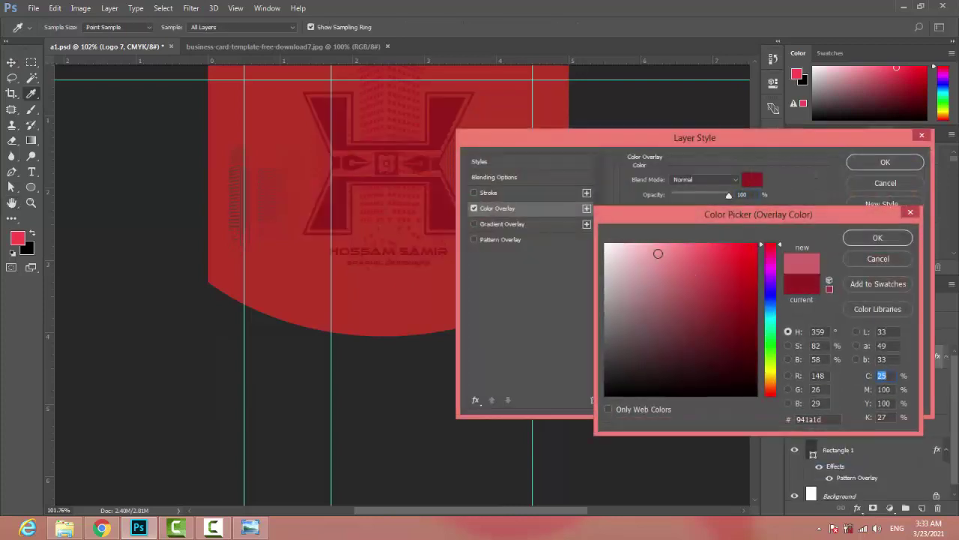
click(605, 245)
click(876, 238)
click(875, 161)
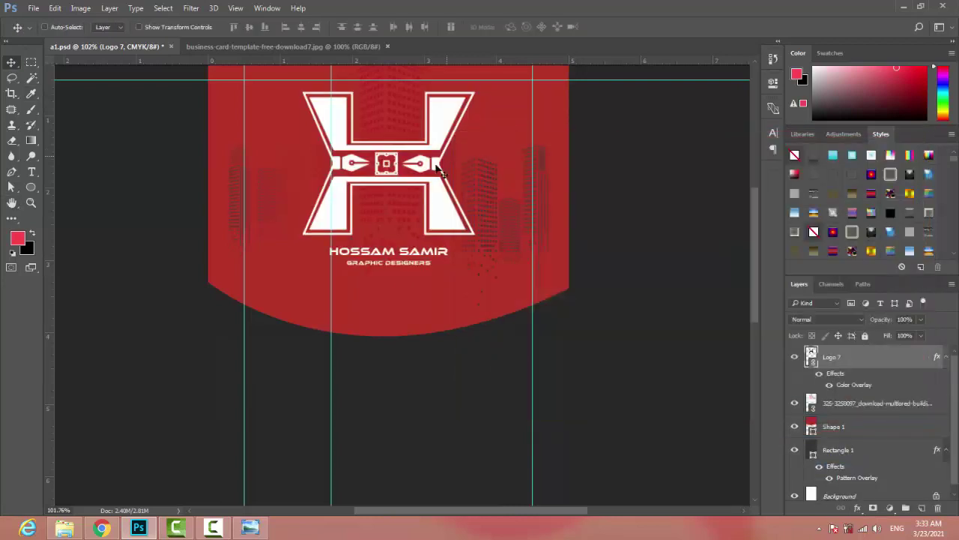
- Remove the middle vertical guide by dragging it back to the ruler
scroll(422, 201, down, 1)
scroll(422, 201, down, 3)
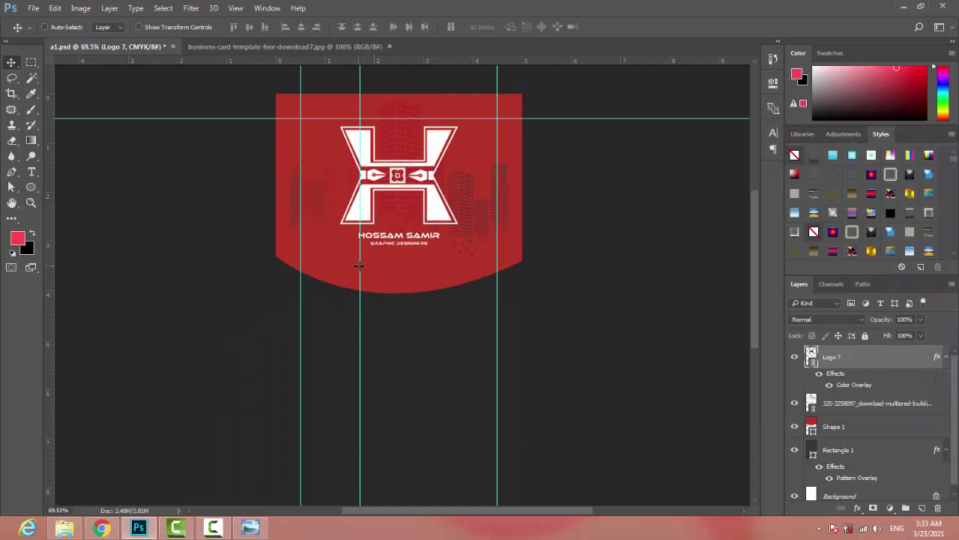
drag(4, 280, 6, 280)
scroll(398, 302, up, 1)
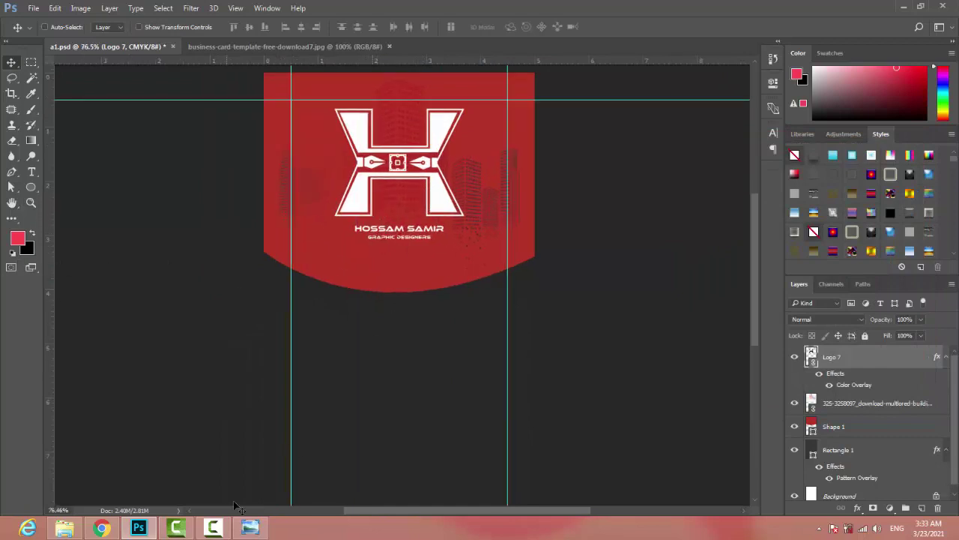
- Shrink the logo slightly with Free Transform and nudge it lower
key(ctrl+t)
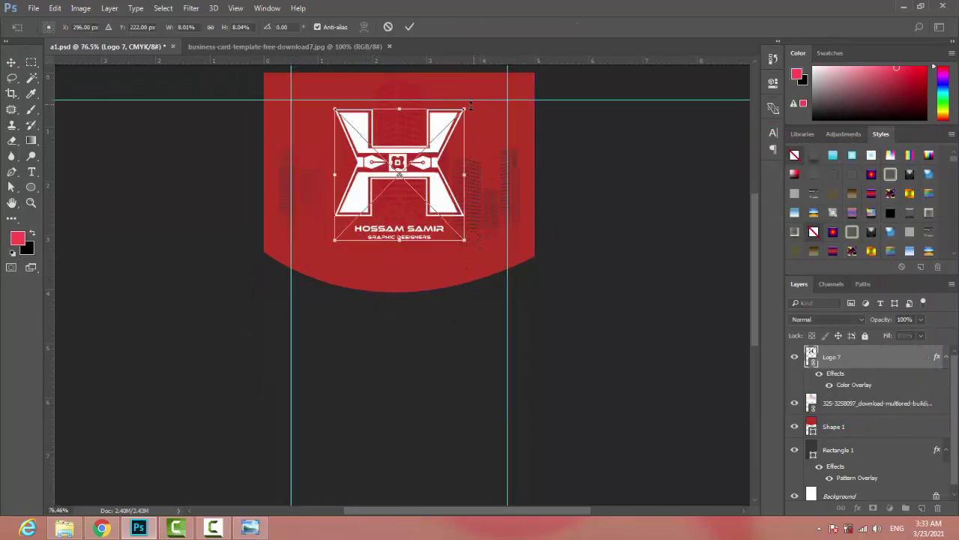
mouse_move(466, 110)
mouse_down()
mouse_move(458, 116)
mouse_move(467, 113)
mouse_up()
key(Return)
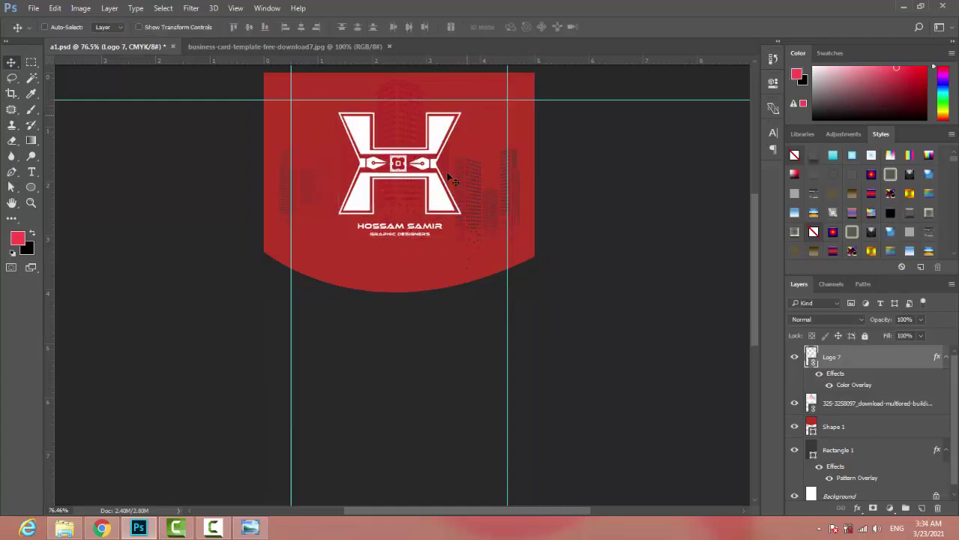
drag(417, 230, 417, 254)
- Align the logo's horizontal centre with the Background layer
scroll(899, 427, down, 1)
click(848, 491)
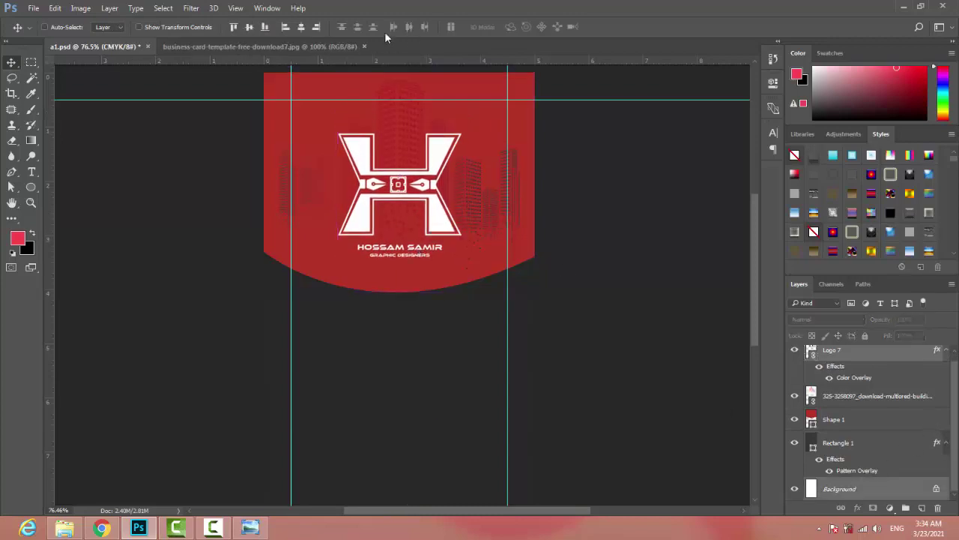
click(301, 30)
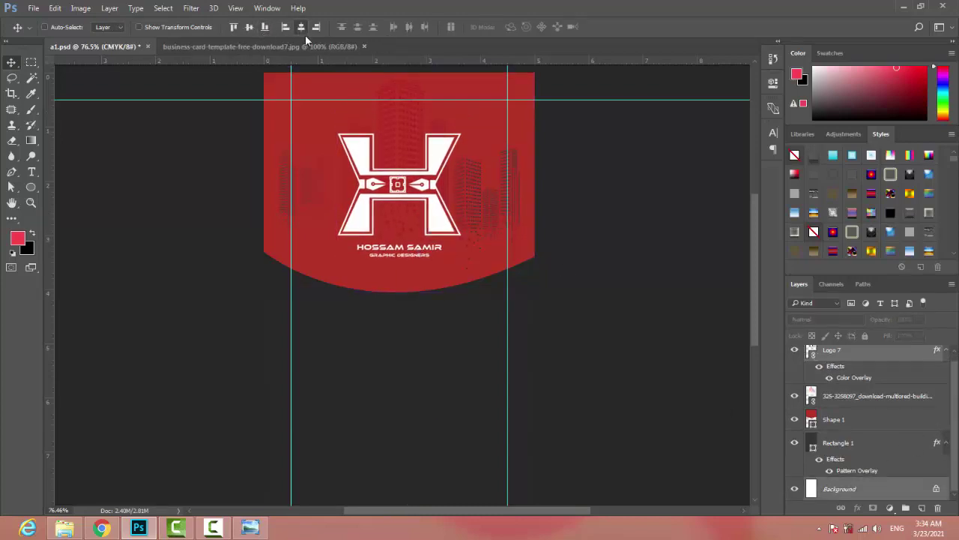
- Compare against the reference business card photo in Photo Viewer, then return to Photoshop
click(249, 528)
click(250, 528)
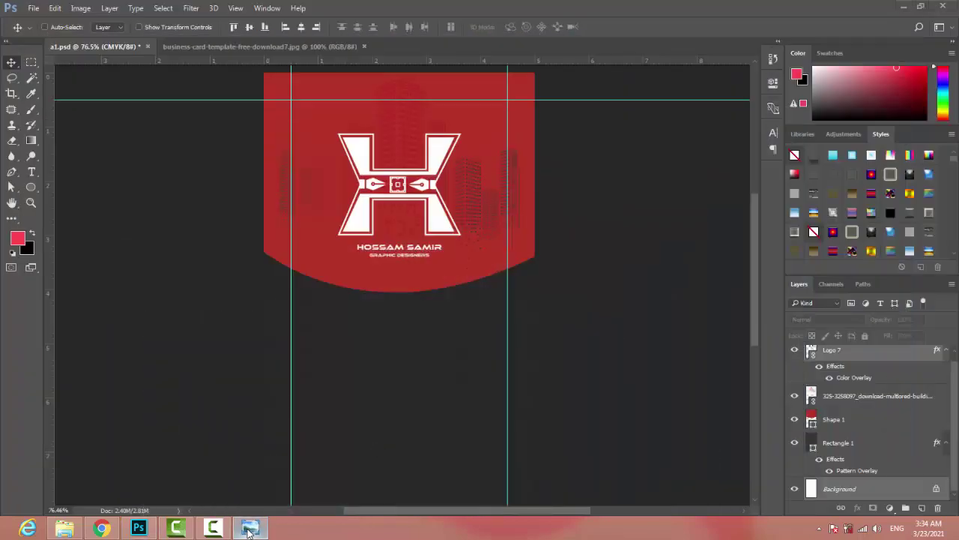
click(250, 529)
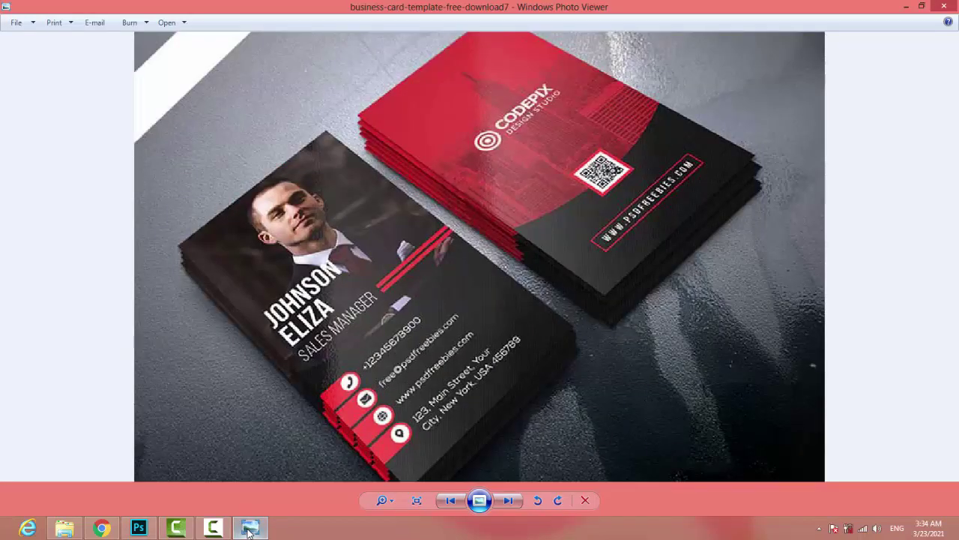
click(250, 529)
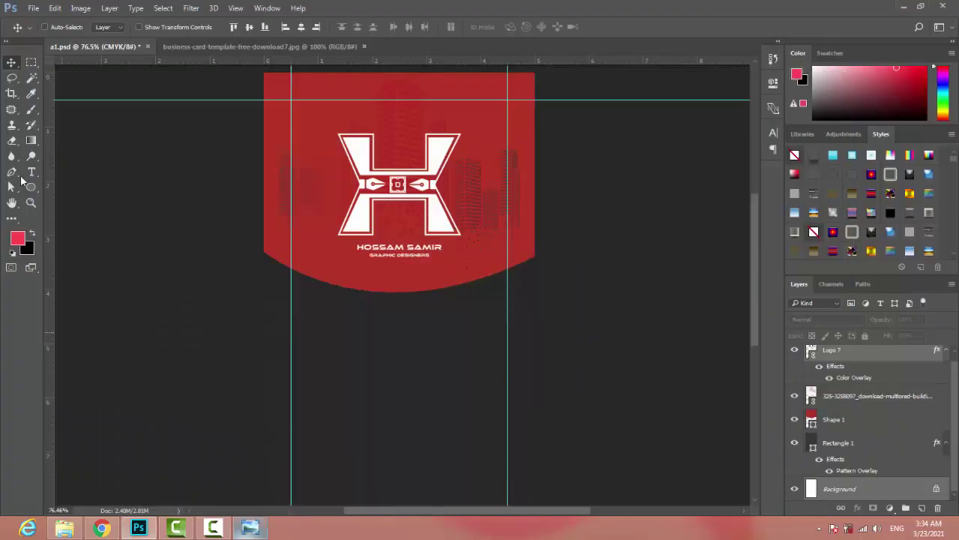
- Switch to the Rectangle Tool with the Logo 7 layer selected
right_click(31, 189)
click(59, 189)
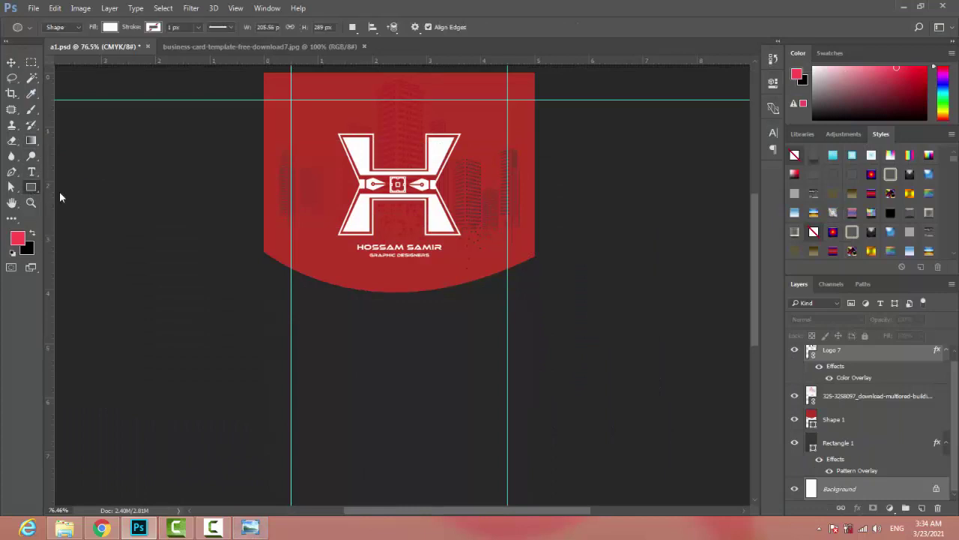
scroll(421, 429, up, 2)
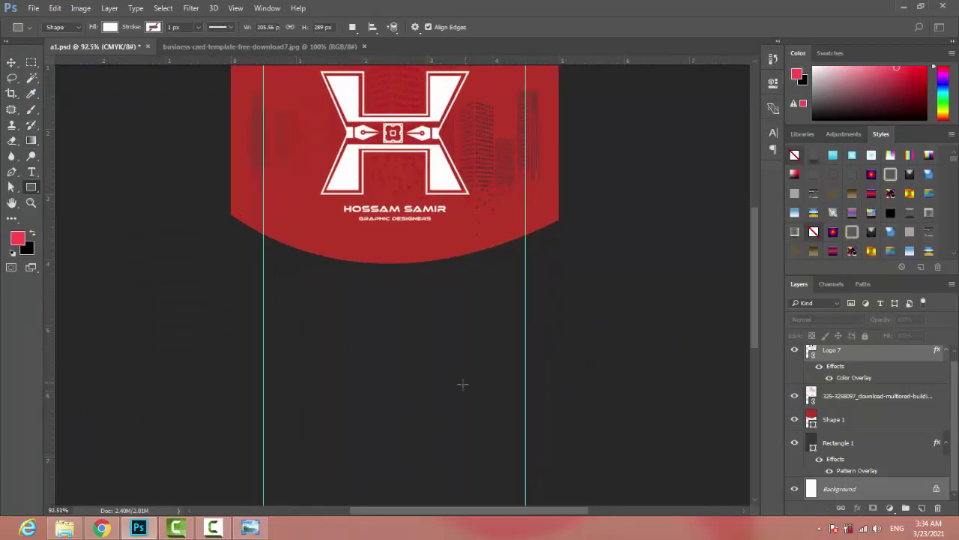
scroll(455, 291, down, 2)
click(859, 357)
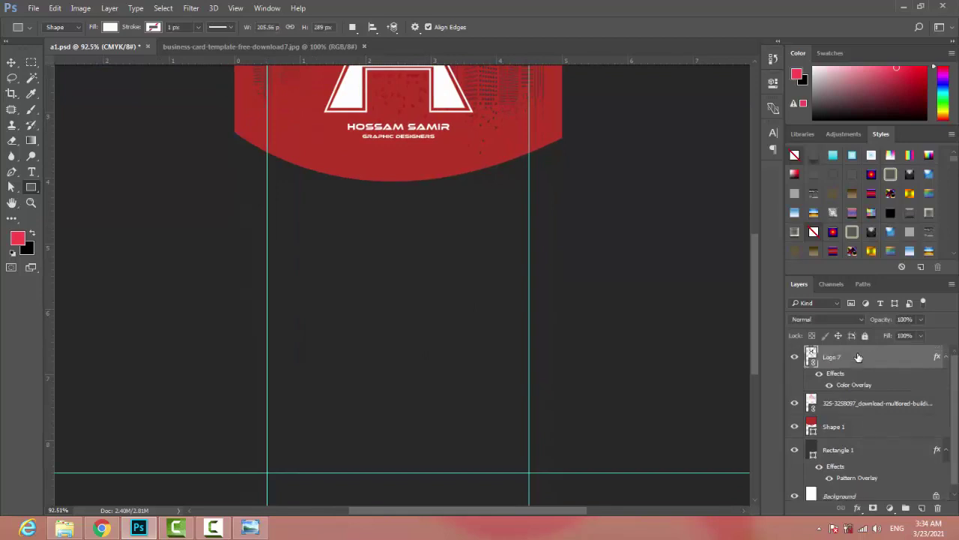
right_click(33, 186)
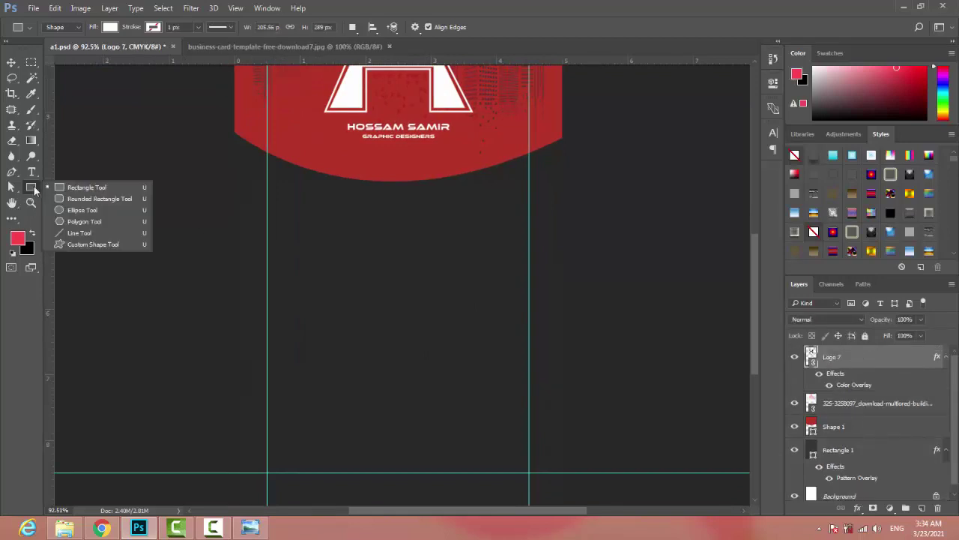
click(90, 189)
- Set the rectangle's fill to No Color and its stroke to red
click(109, 28)
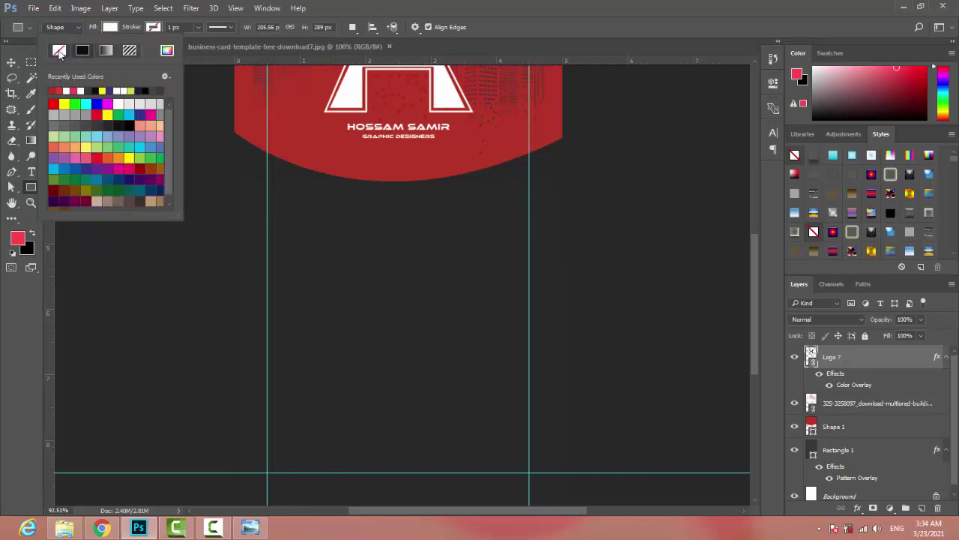
click(59, 51)
click(153, 27)
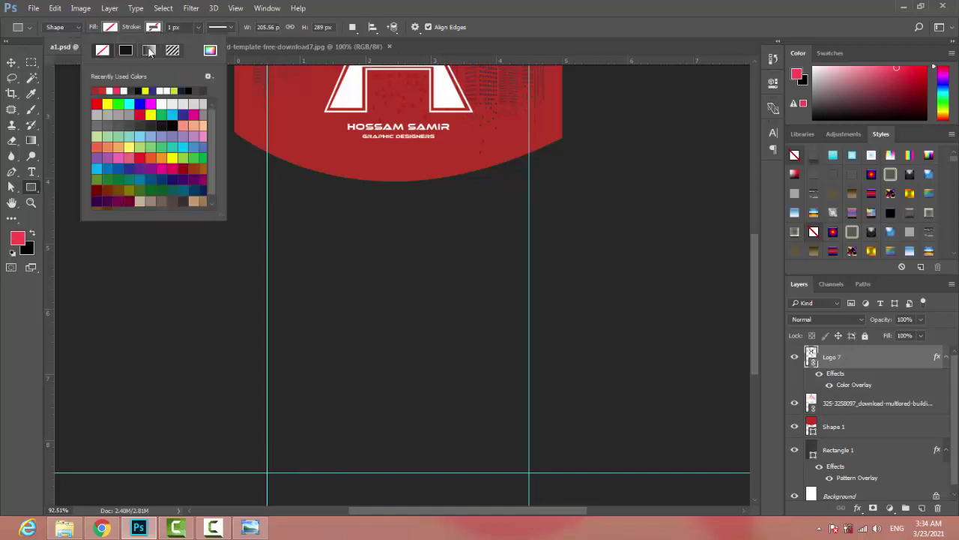
click(96, 89)
click(377, 4)
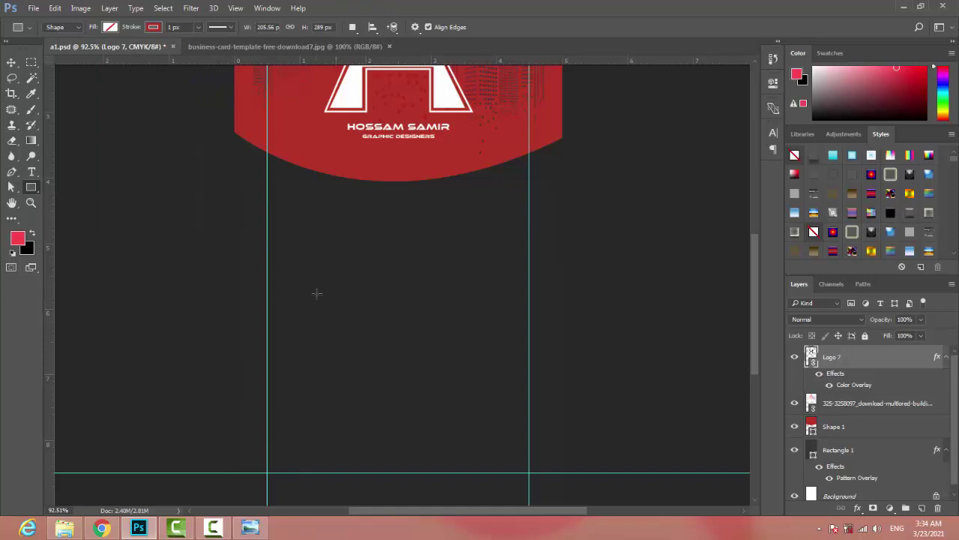
- Draw a wide, short rectangle below the red panel with a thin dashed red outline
drag(287, 293, 518, 323)
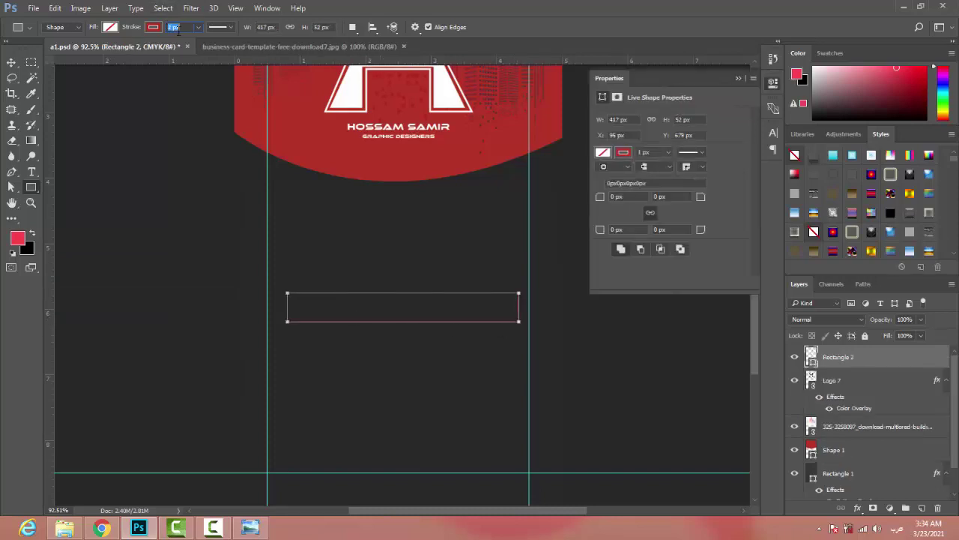
scroll(177, 30, up, 3)
key(Return)
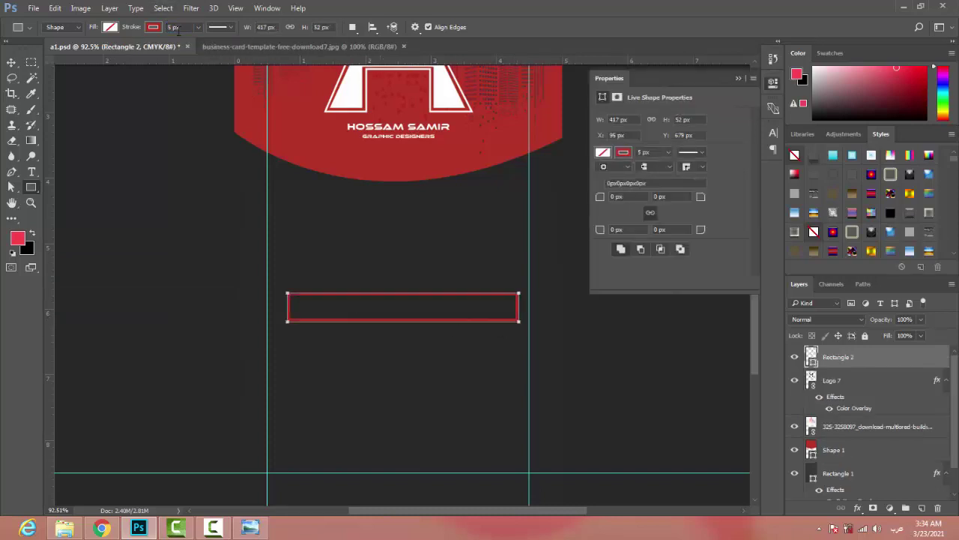
click(230, 30)
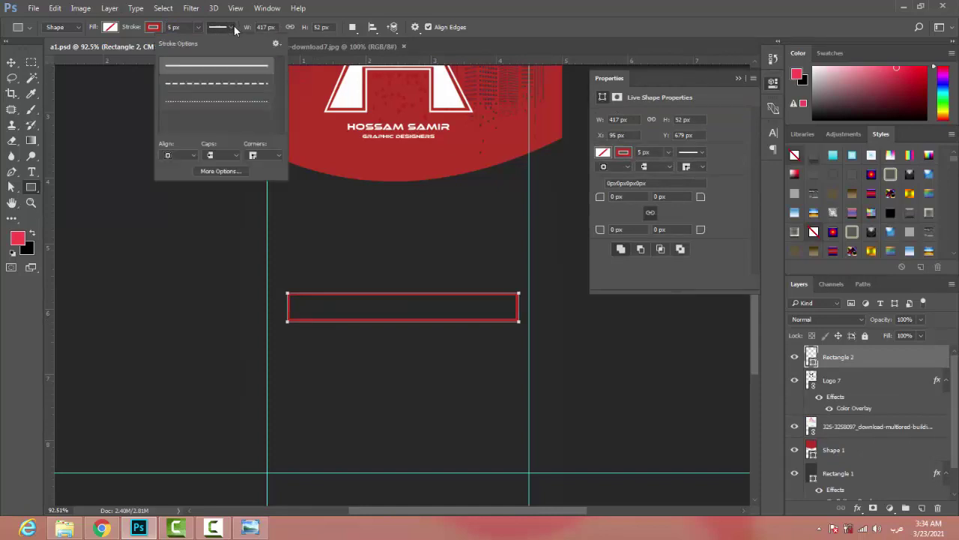
click(238, 85)
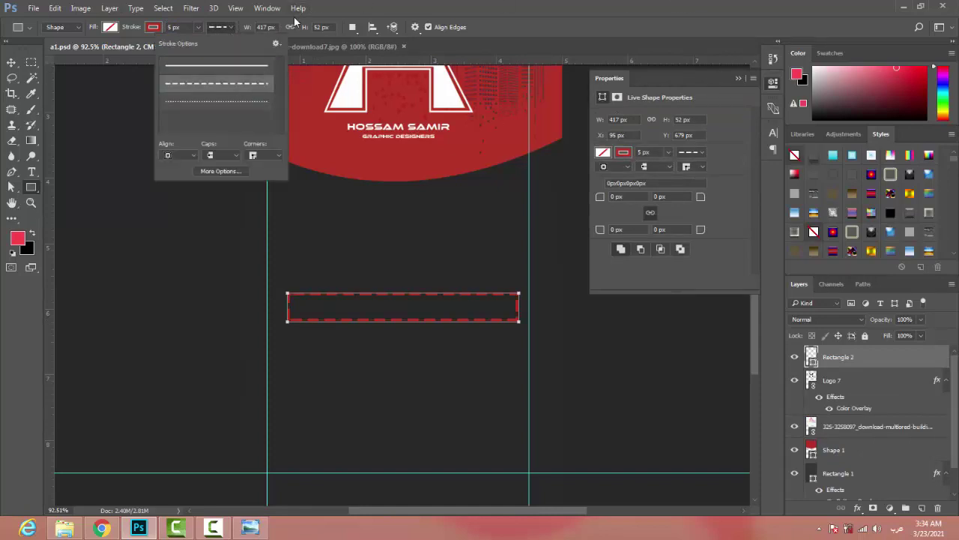
click(694, 6)
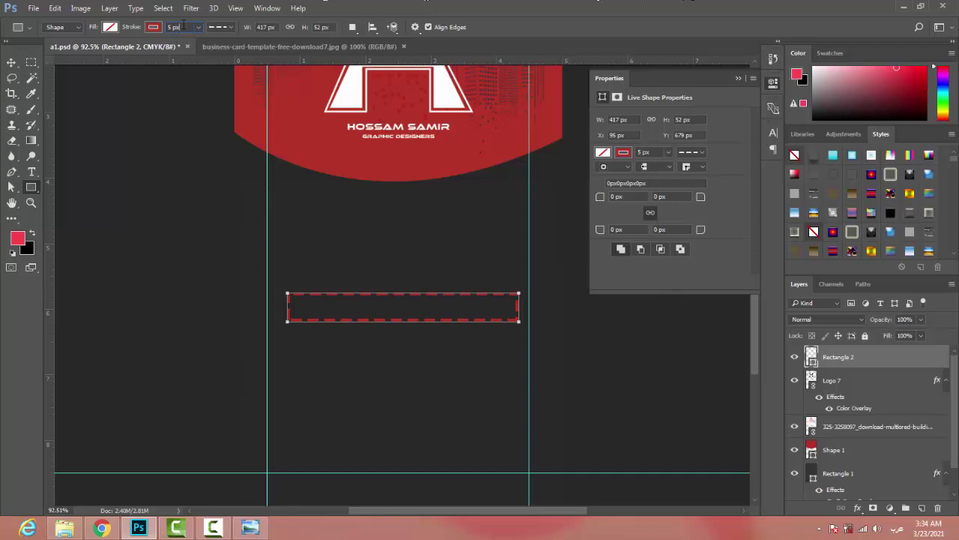
key(Return)
text(3)
key(Return)
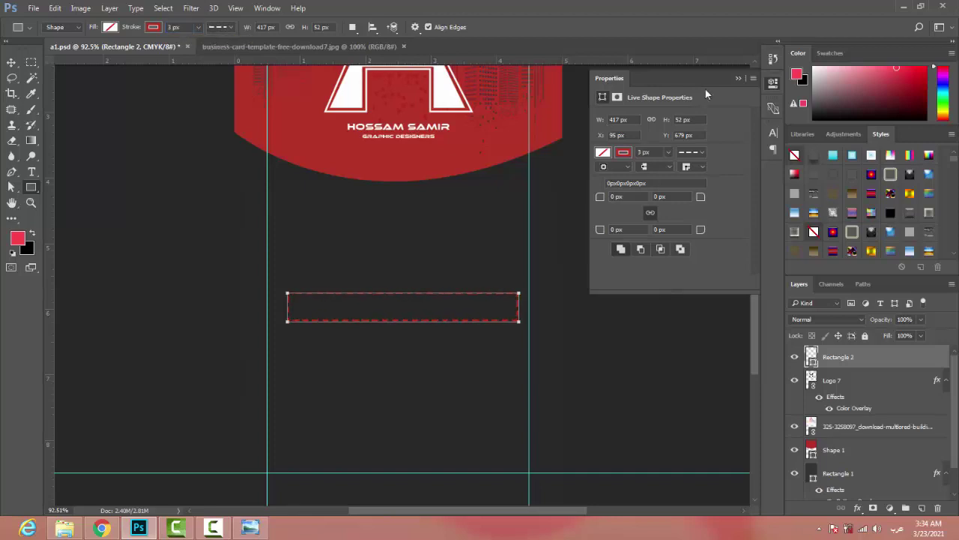
click(738, 78)
- Move the dashed rectangle down near the card's bottom and select the Background layer
click(11, 61)
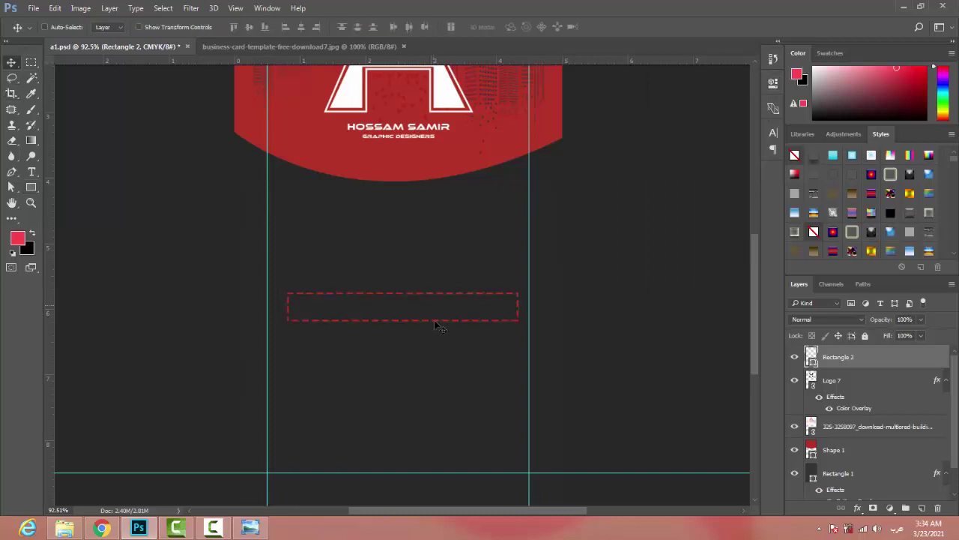
scroll(394, 339, up, 3)
drag(396, 316, 390, 434)
scroll(393, 375, down, 3)
scroll(393, 375, down, 2)
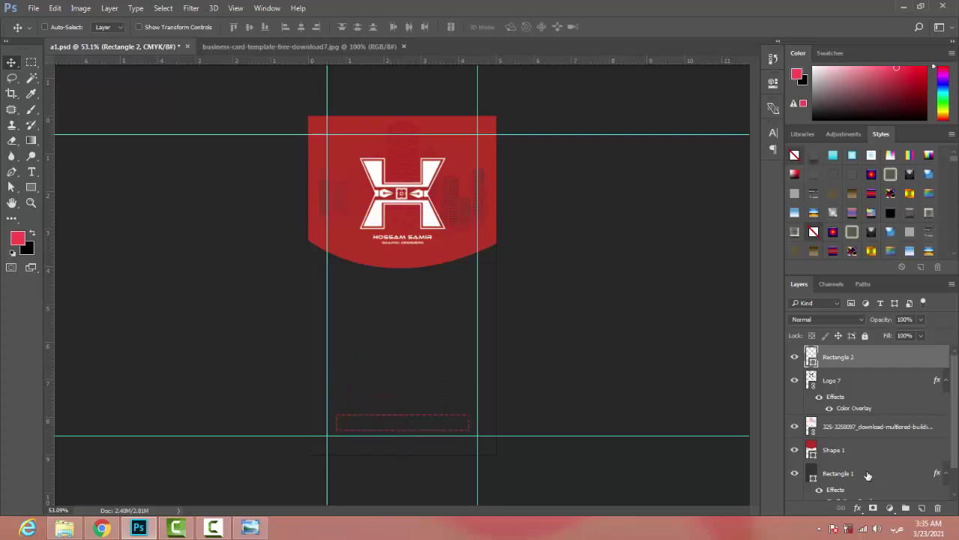
scroll(868, 476, down, 1)
click(839, 488)
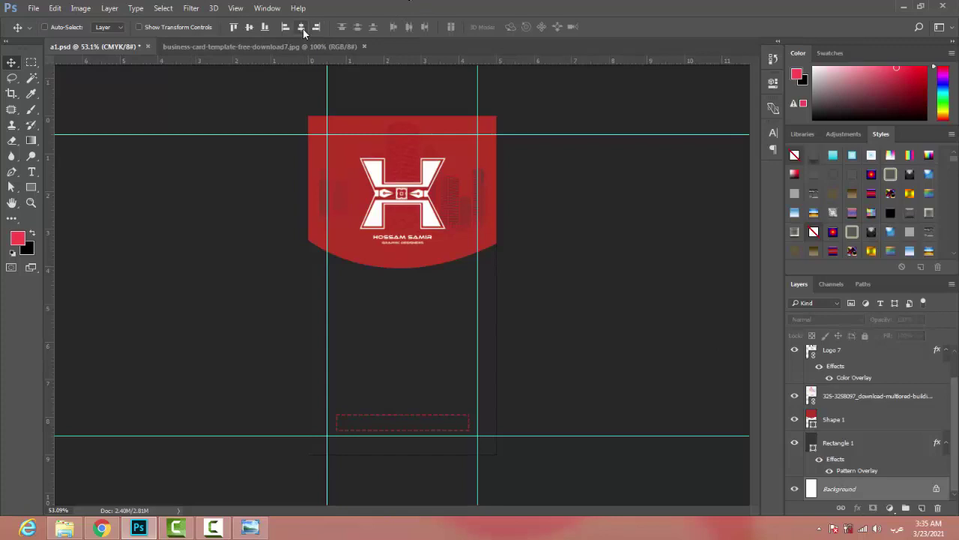
scroll(85, 319, up, 1)
click(31, 172)
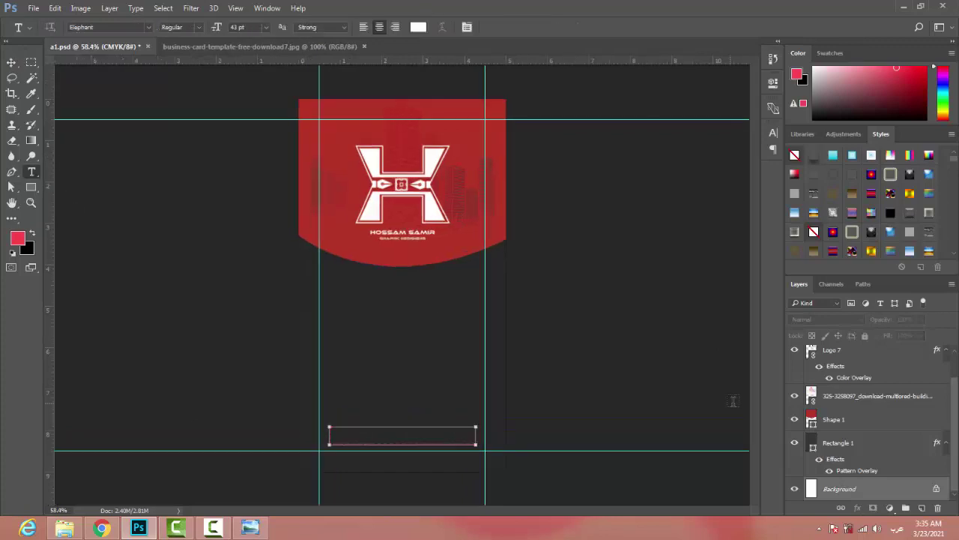
scroll(402, 285, up, 1)
scroll(868, 404, up, 1)
click(868, 358)
click(921, 508)
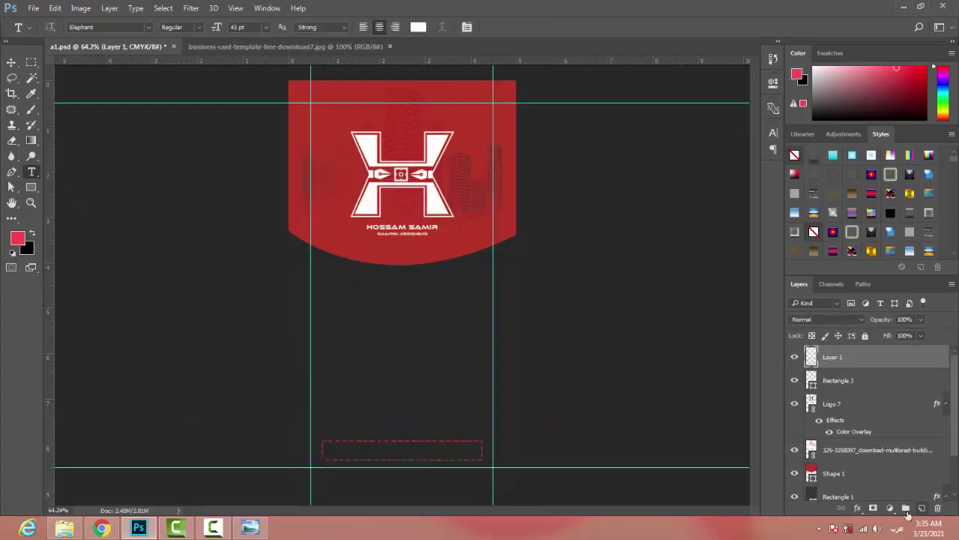
scroll(362, 398, up, 1)
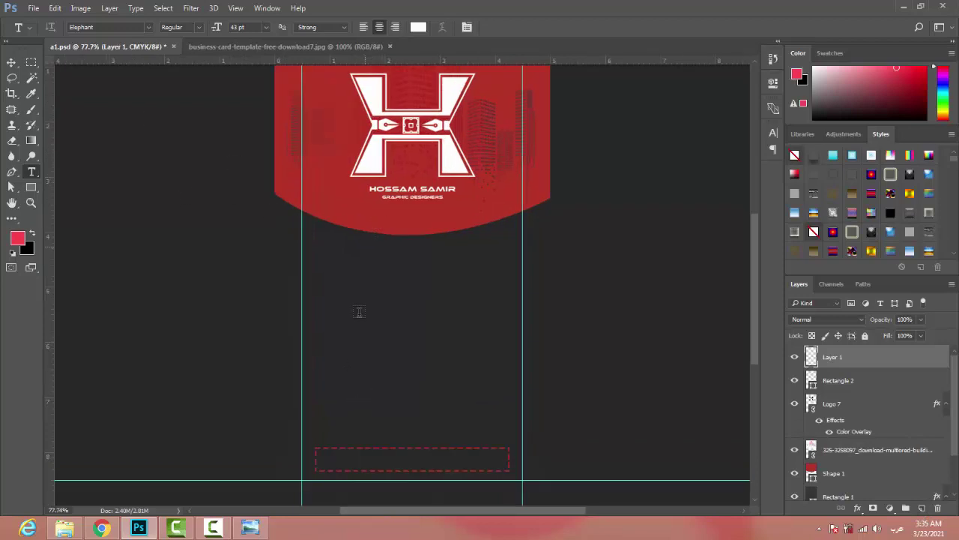
click(366, 398)
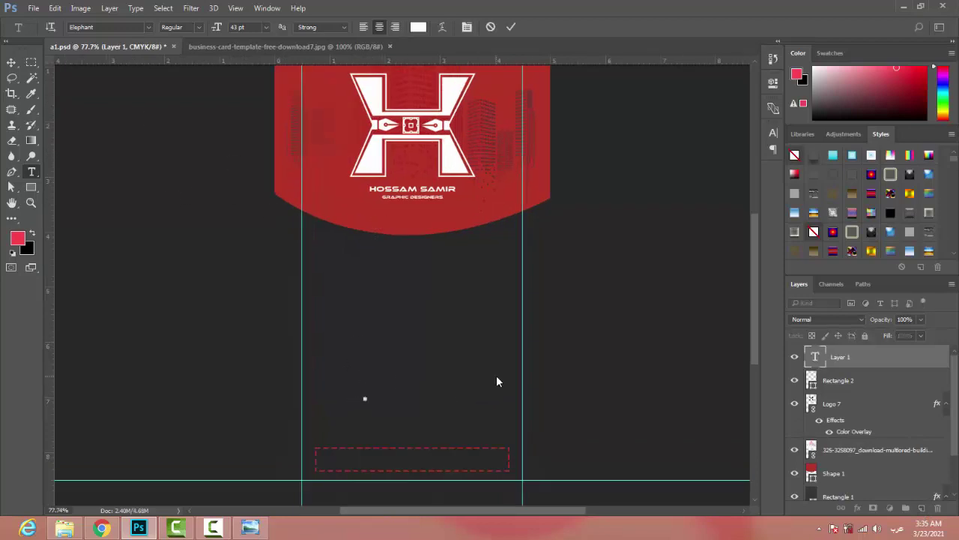
key(alt+shift)
text(www.t)
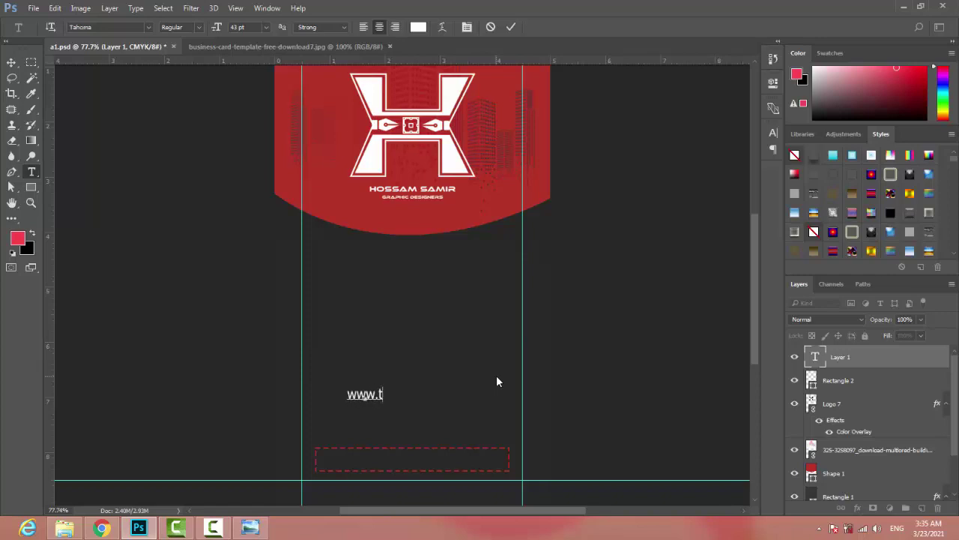
text(est.co)
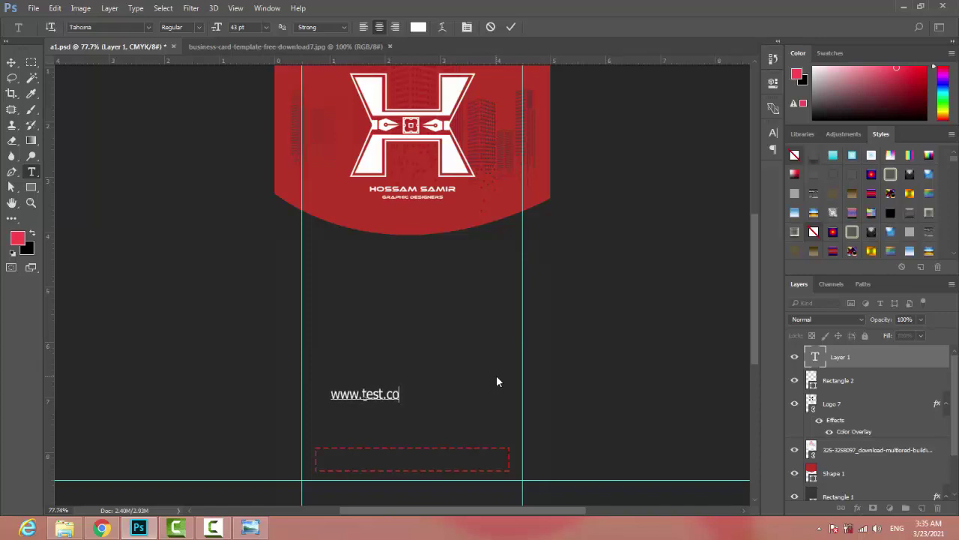
text(m)
click(11, 62)
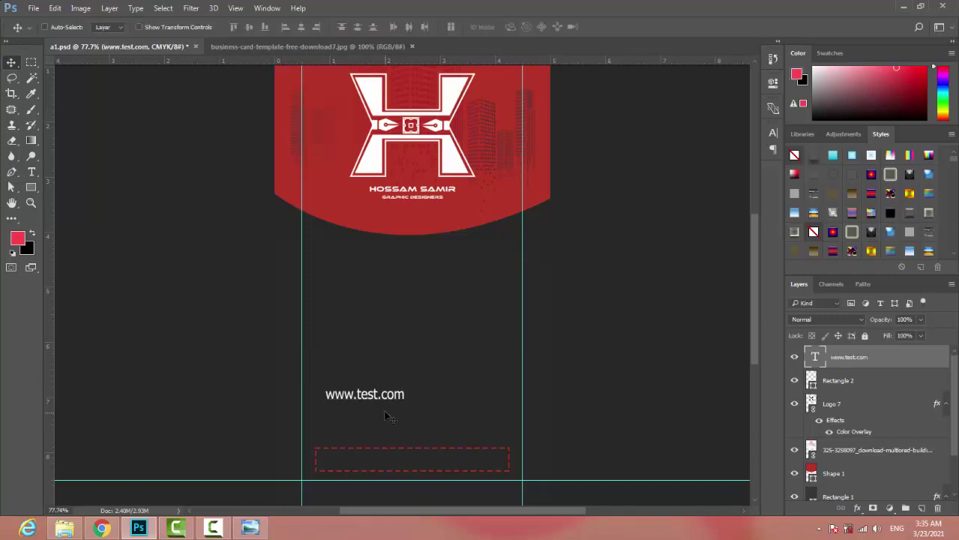
drag(385, 410, 421, 465)
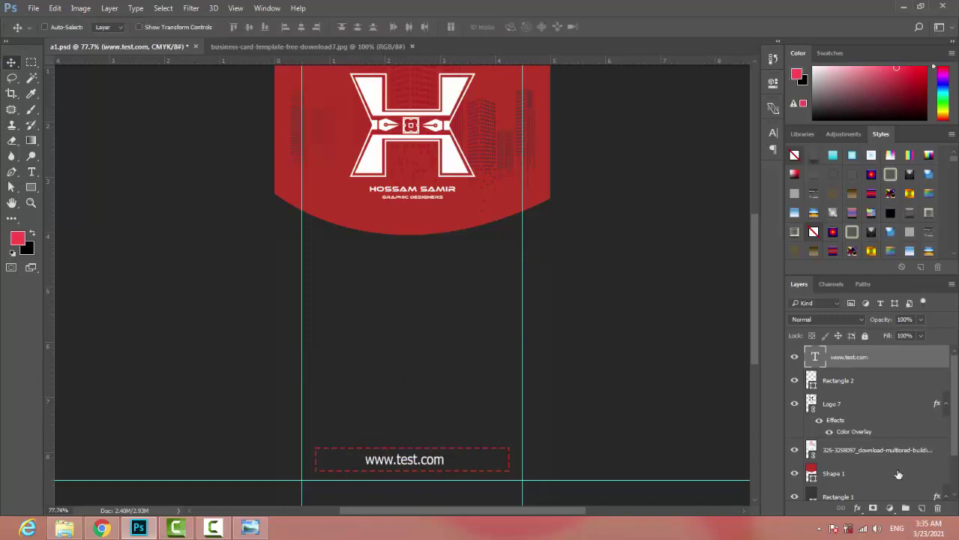
key(alt+comma)
click(300, 27)
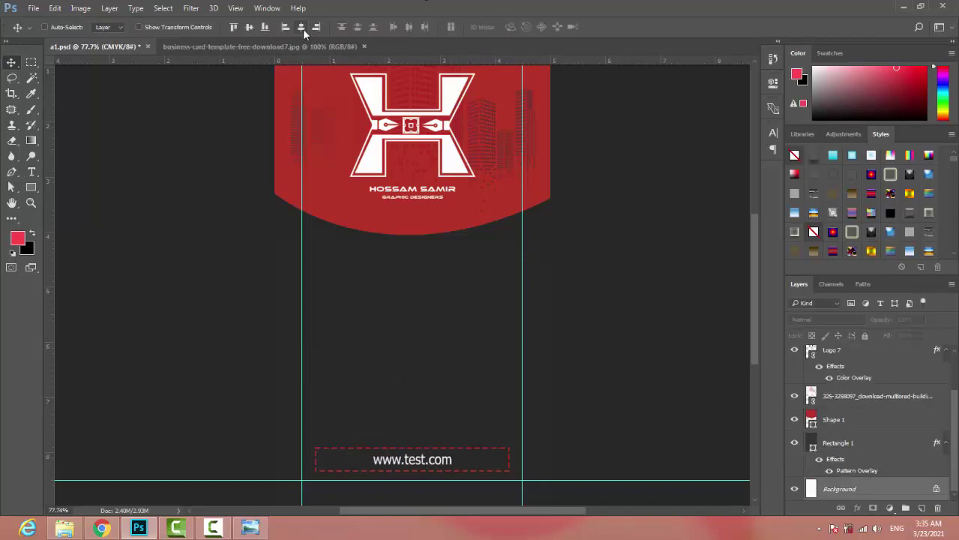
key(ctrl+semicolon)
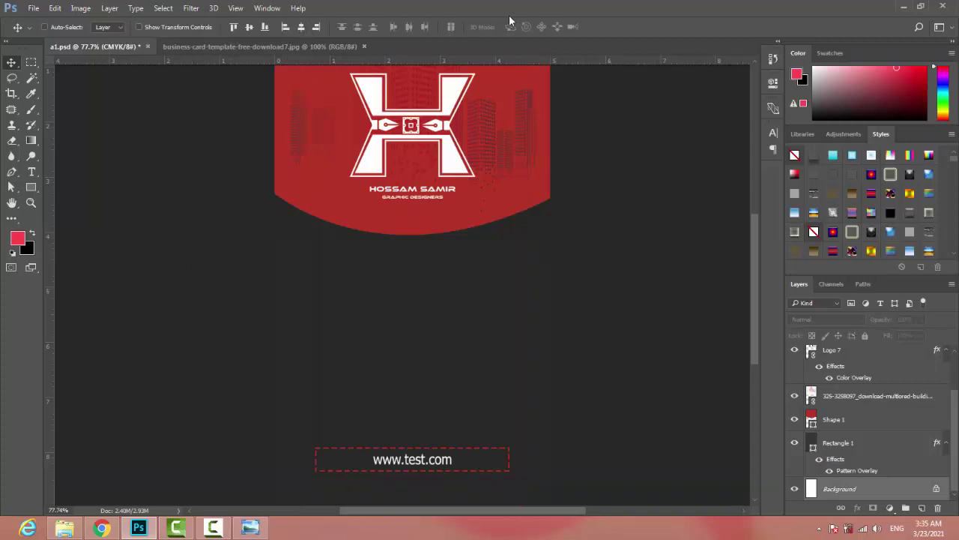
scroll(520, 216, down, 3)
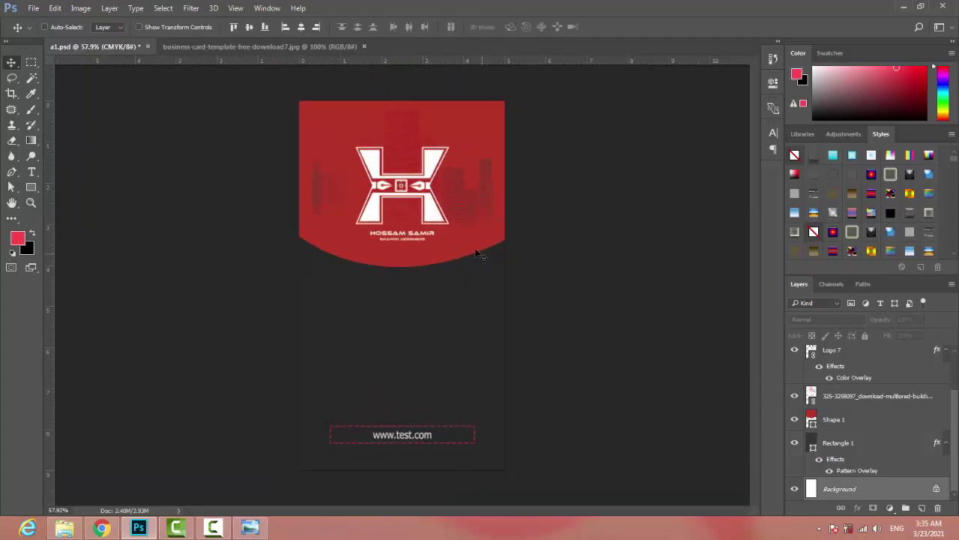
key(alt+Tab)
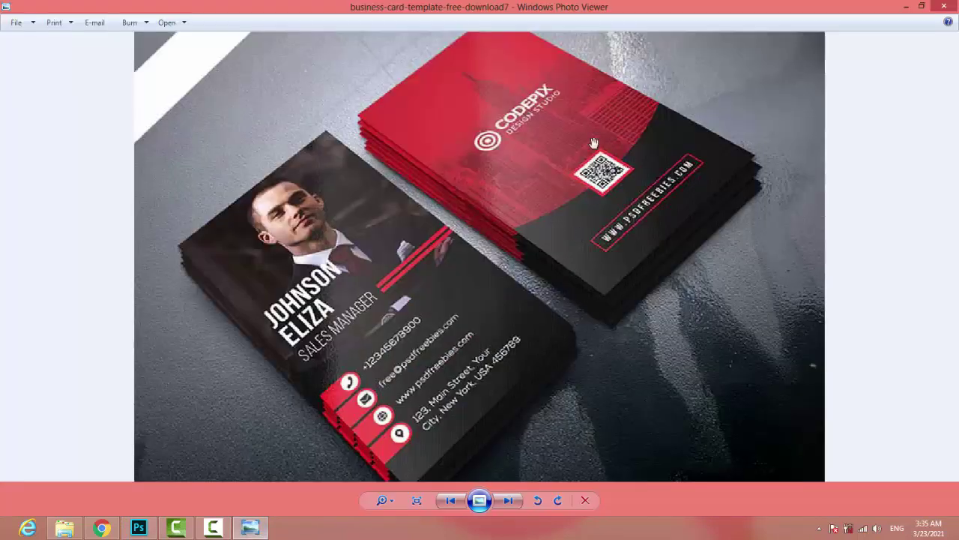
- Zoom into the reference business-card photo to inspect the details
scroll(592, 146, up, 1)
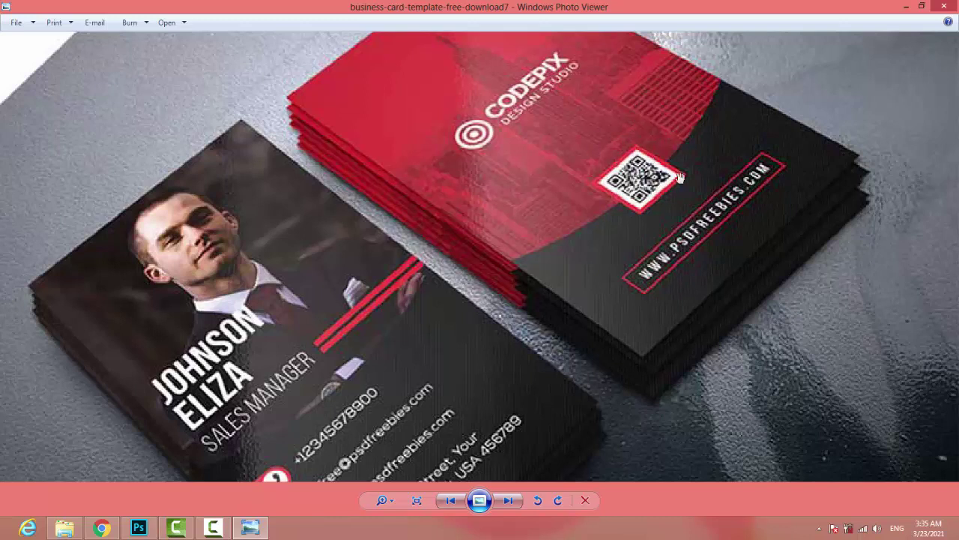
- Return to Photoshop, zoom the canvas to about 70%, and open the File menu
click(912, 5)
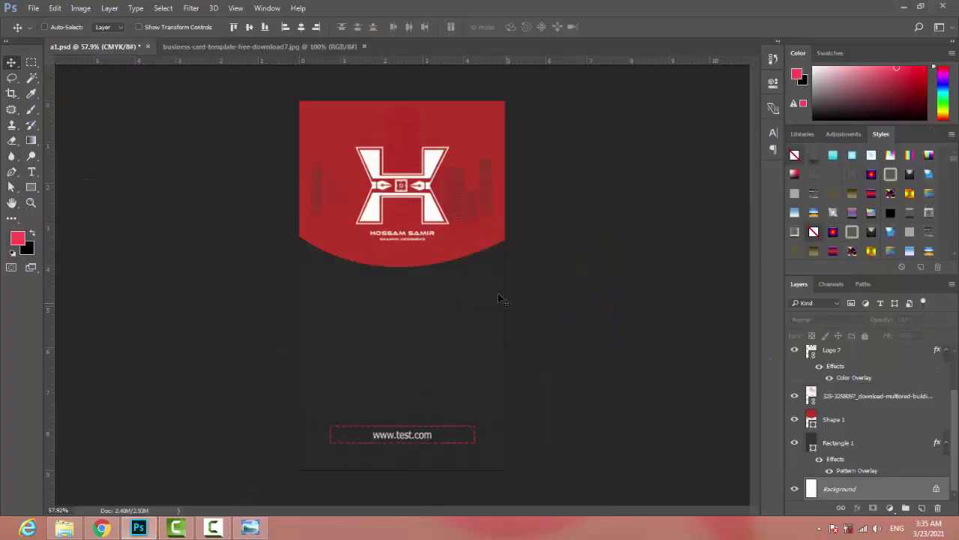
alt+scroll(444, 245, up, 1)
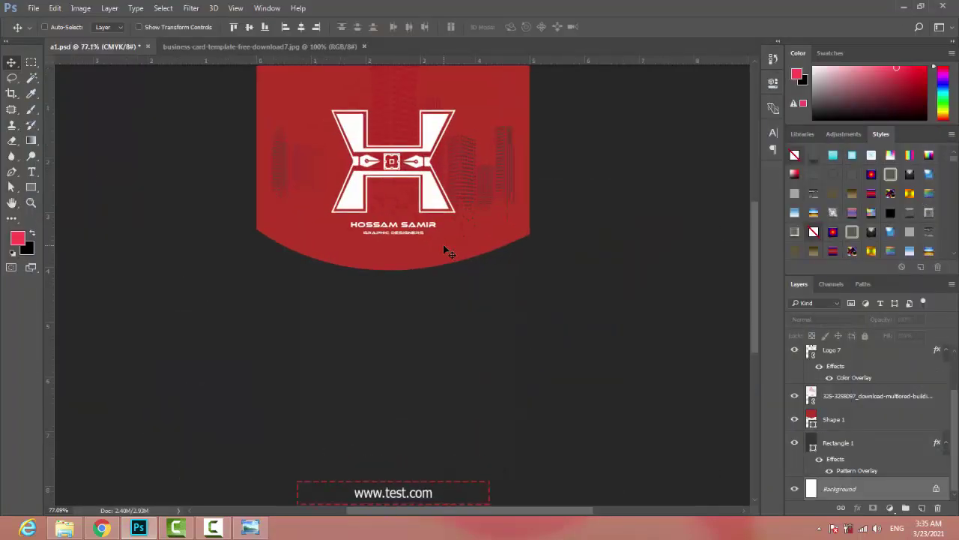
alt+scroll(442, 247, down, 1)
alt+scroll(391, 450, up, 1)
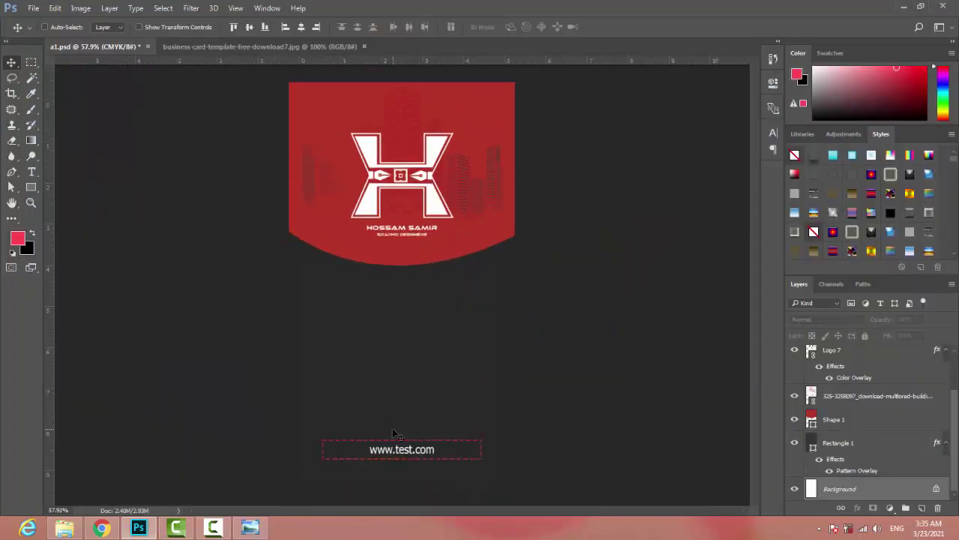
alt+scroll(392, 428, up, 1)
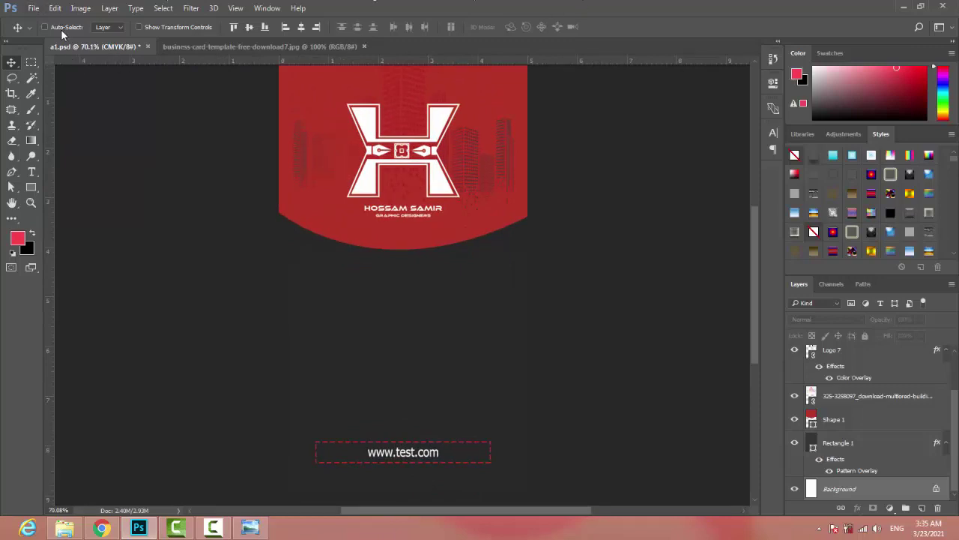
click(33, 9)
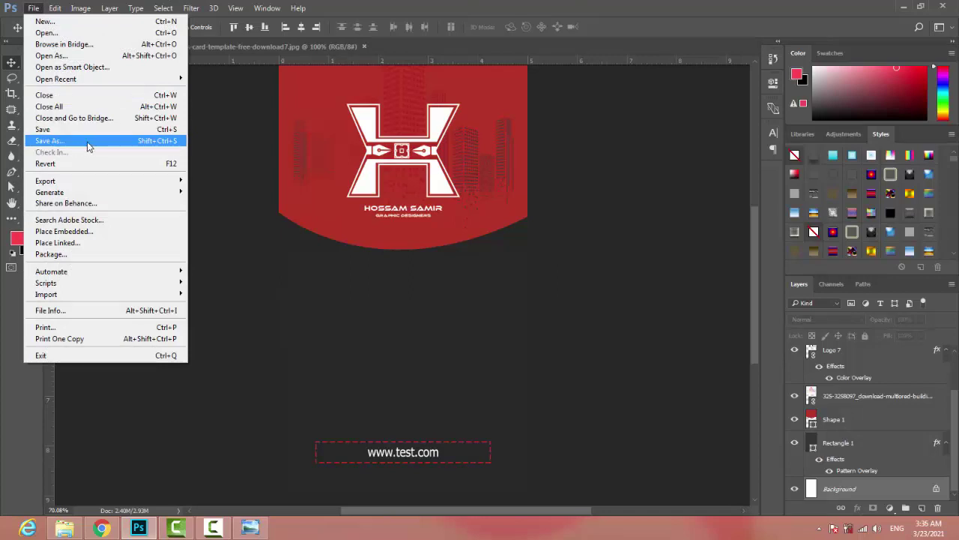
- Save the card as a2.psd using Save As
click(87, 142)
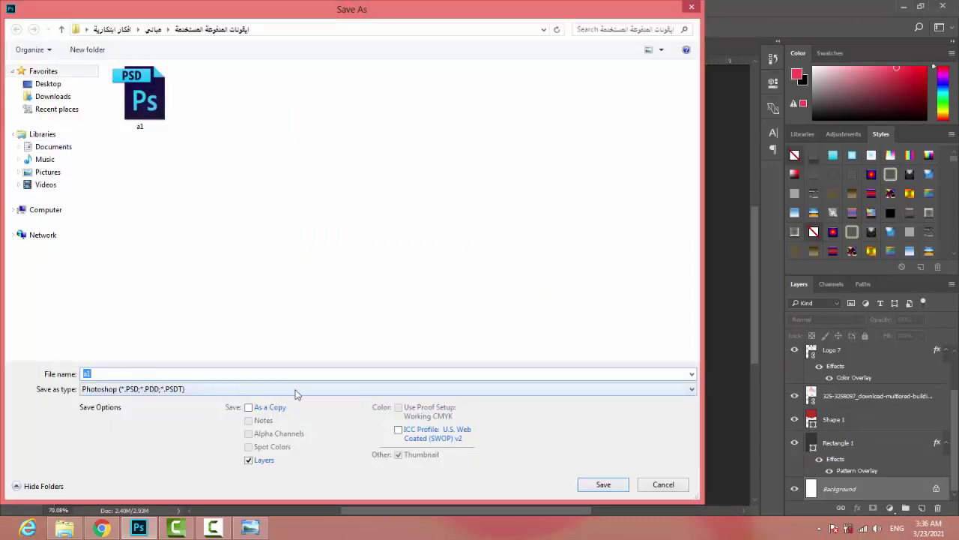
click(664, 484)
click(33, 8)
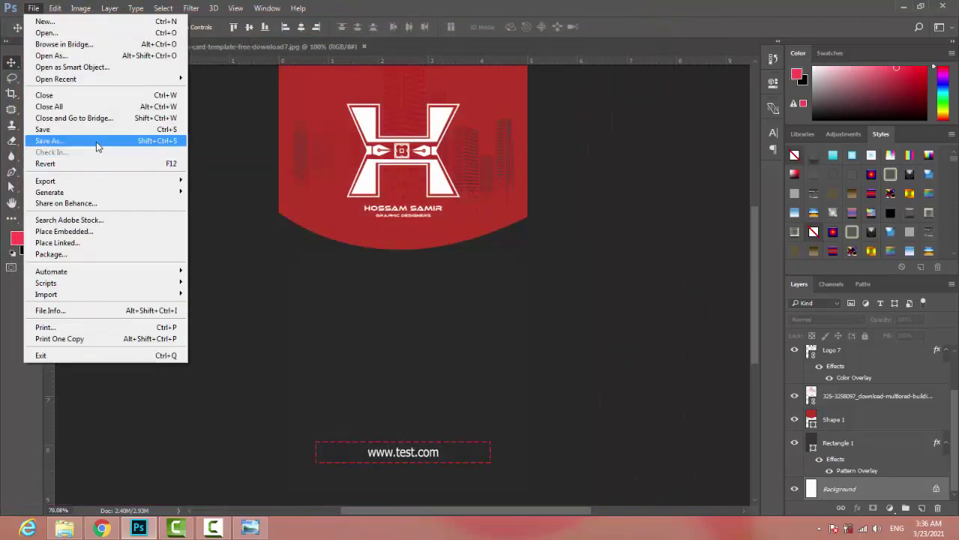
click(107, 142)
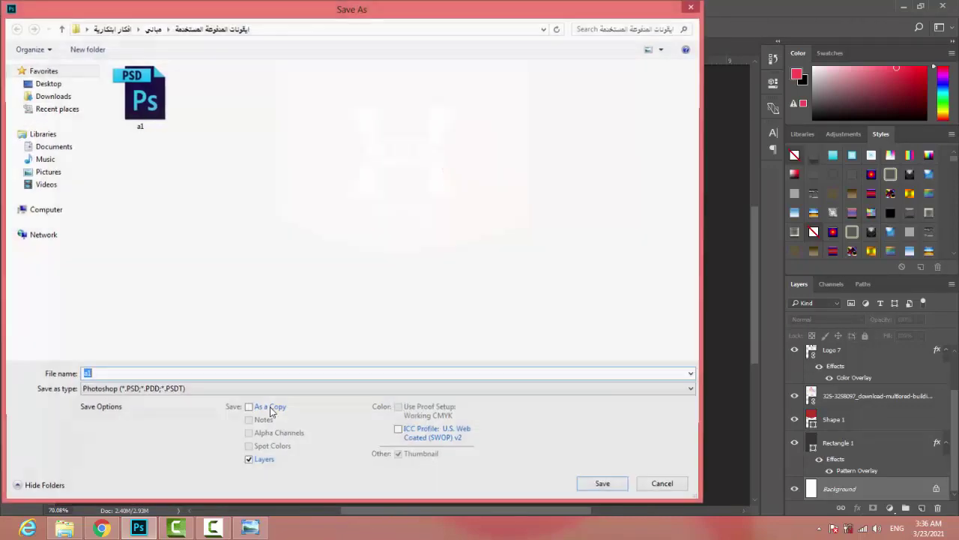
text(a2)
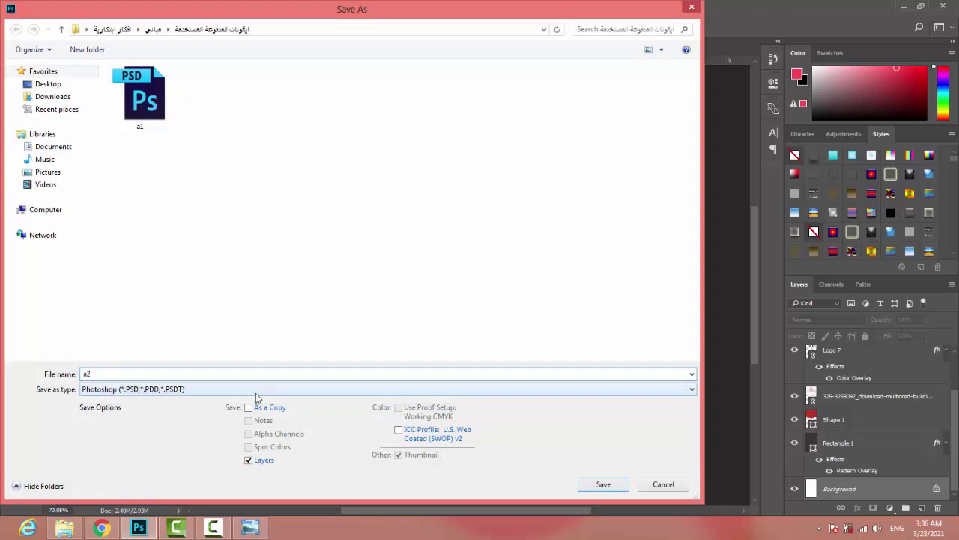
click(600, 487)
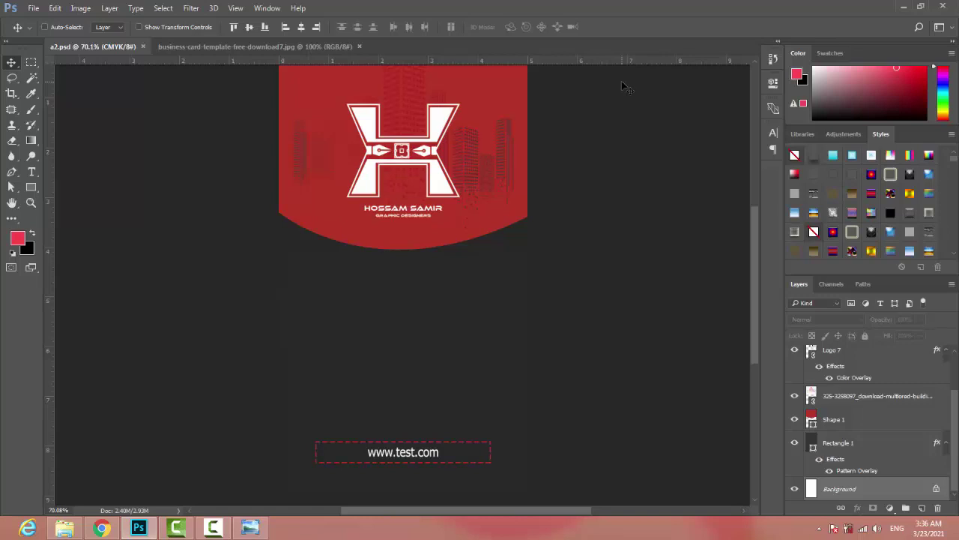
- Show the guides again, view the reference photo, then switch to the YouTube channel in Chrome
scroll(465, 180, up, 1)
key(ctrl+semicolon)
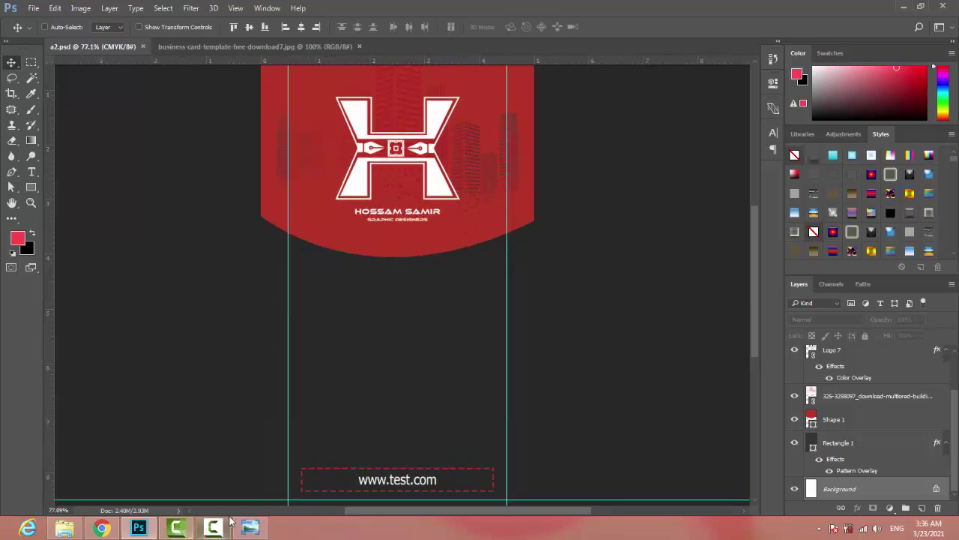
click(250, 528)
scroll(382, 354, down, 3)
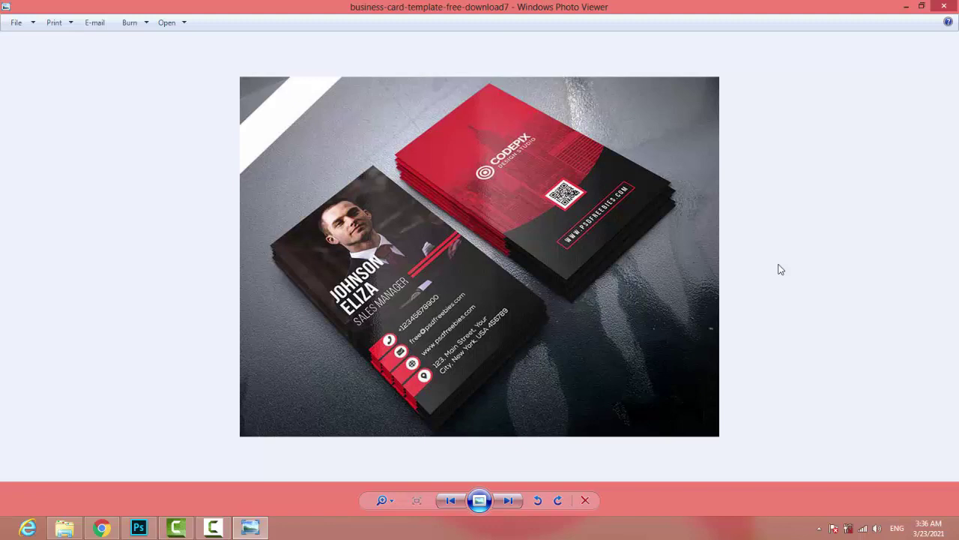
click(105, 527)
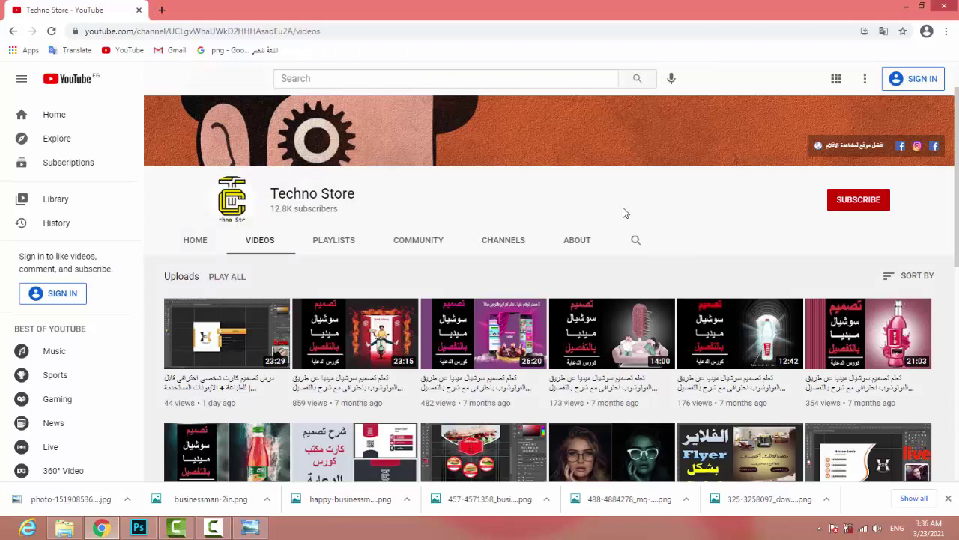